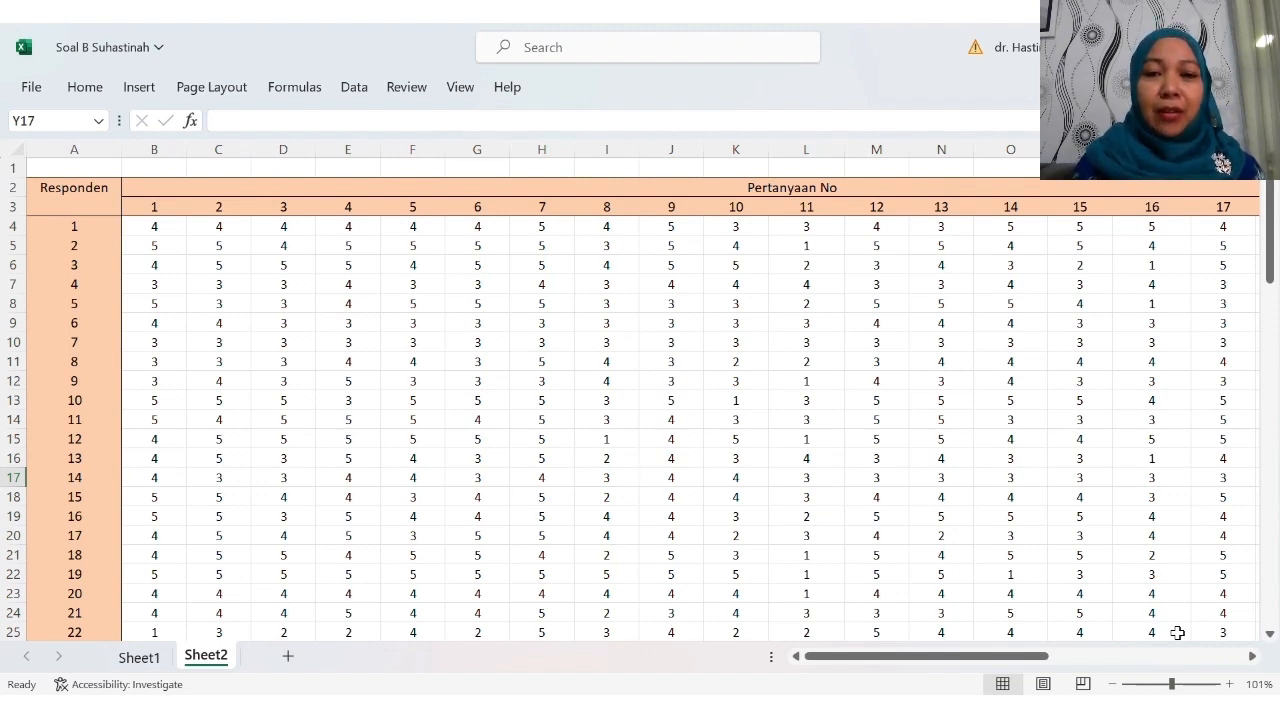
pyautogui.hscroll(3, 1112, 468)
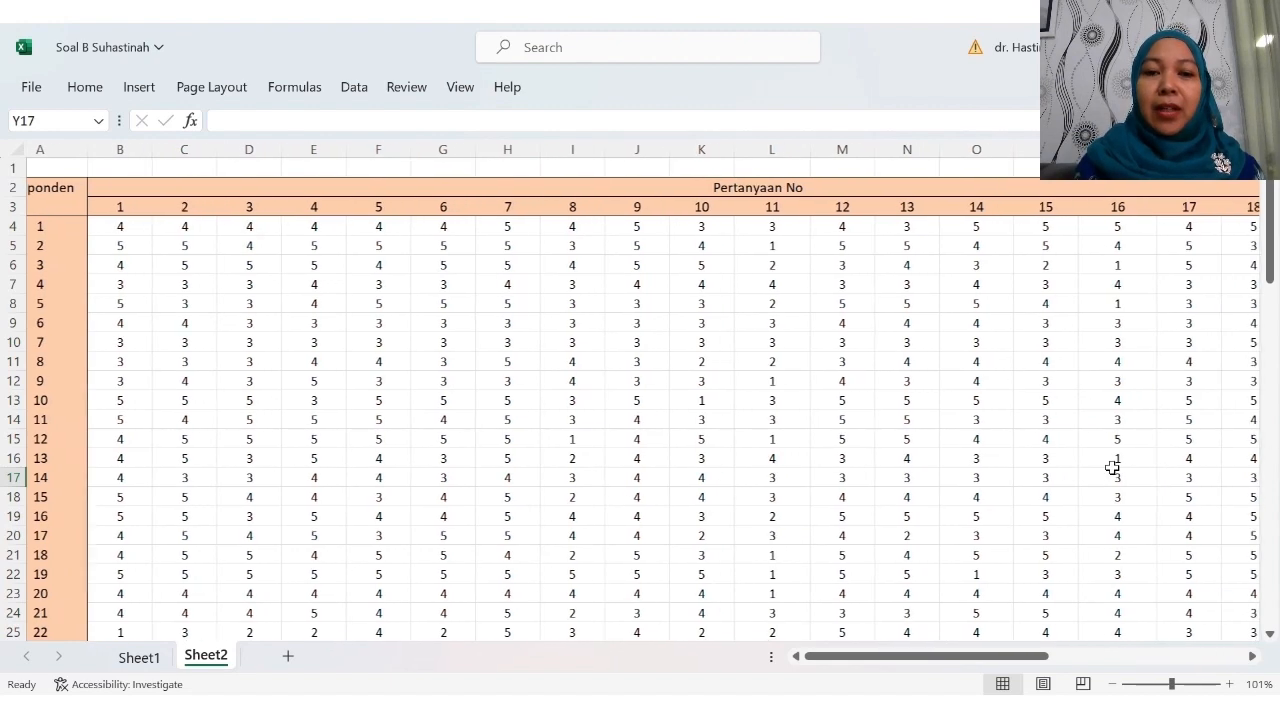
pyautogui.hscroll(-3, 1112, 468)
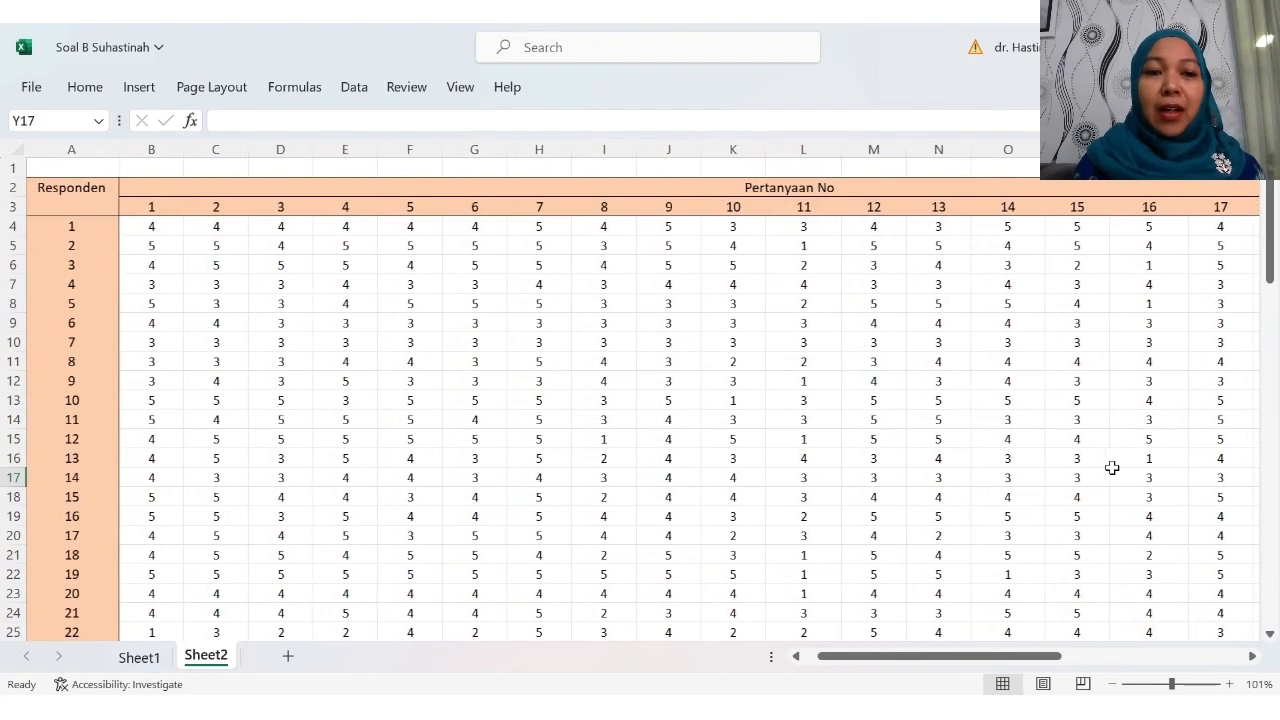
pyautogui.scroll(-6, 1112, 468)
pyautogui.scroll(6, 1112, 468)
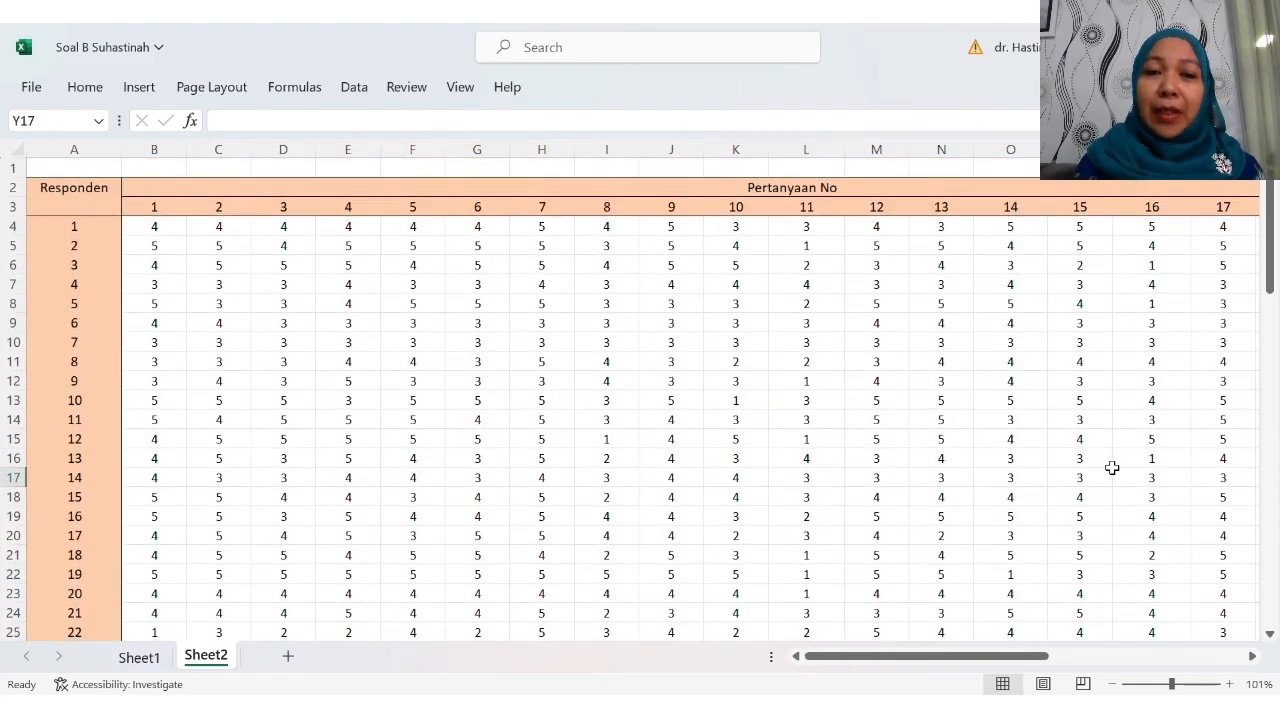
# Step: Enter a SUM formula over B4:U4 in the TOTAL column cell V4 for respondent 1
pyautogui.hscroll(4, 1112, 468)
pyautogui.hscroll(1, 1112, 468)
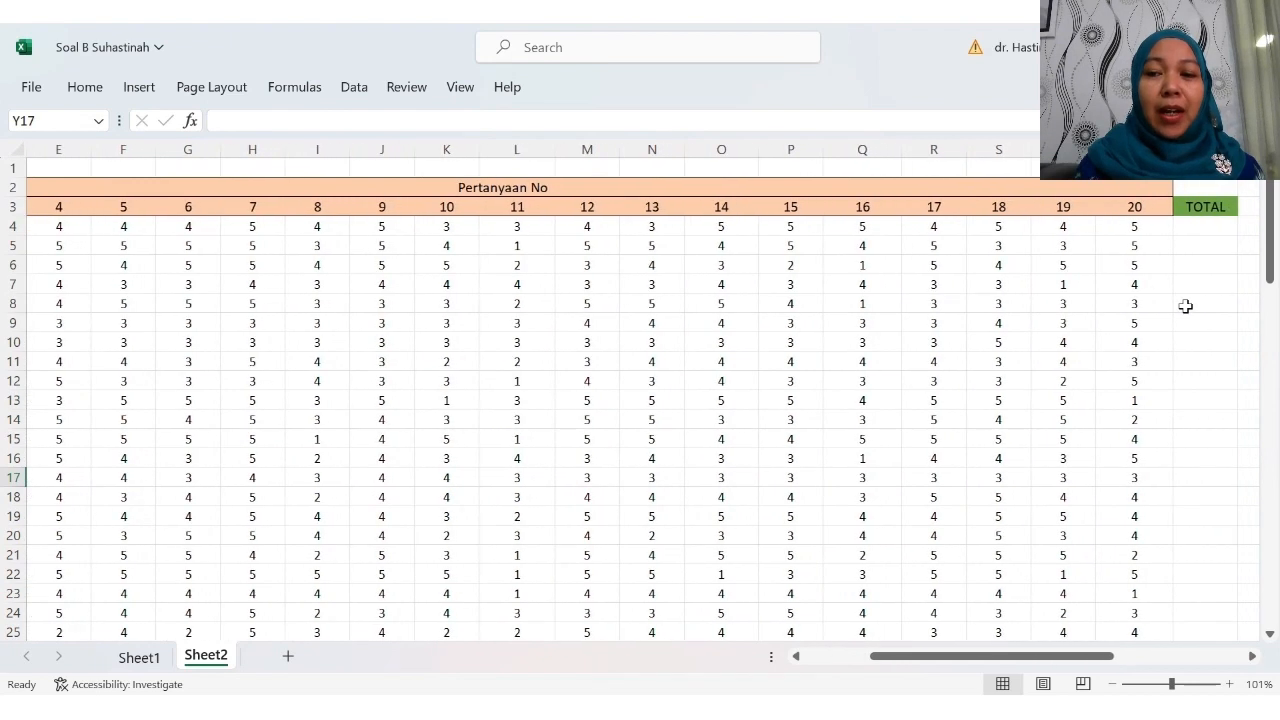
pyautogui.click(1219, 237)
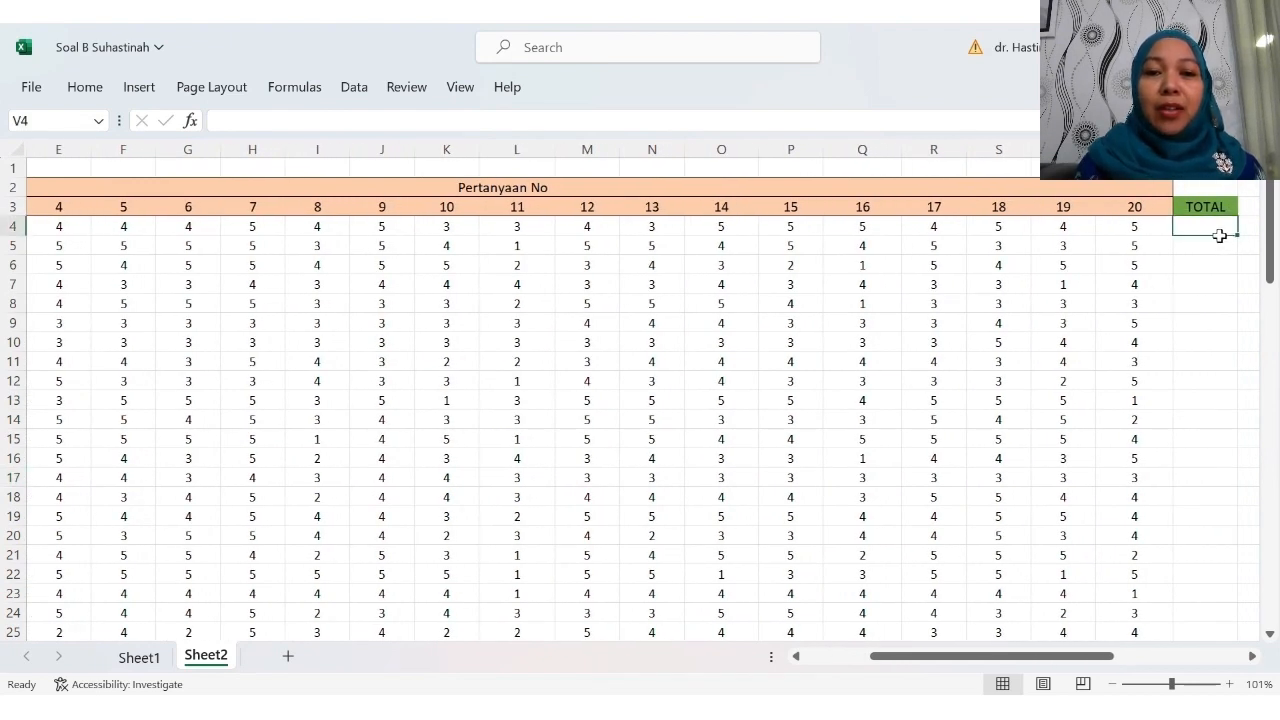
pyautogui.write('=')
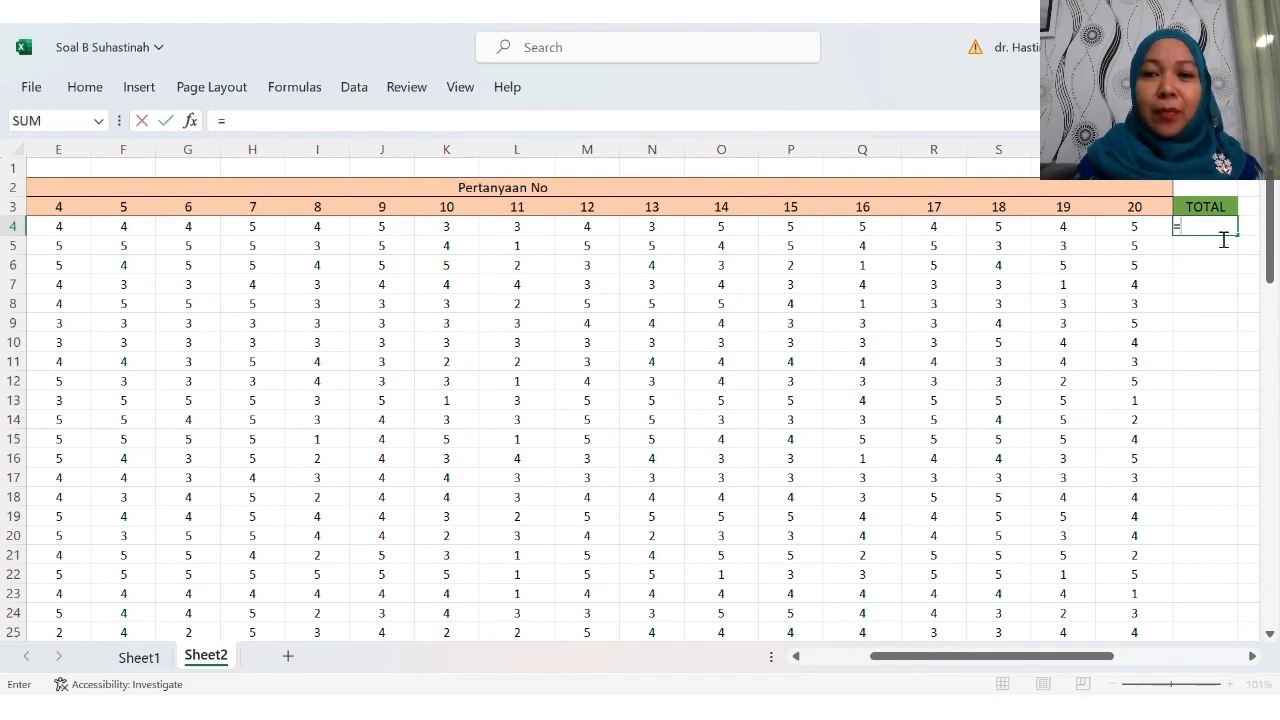
pyautogui.write('SUM')
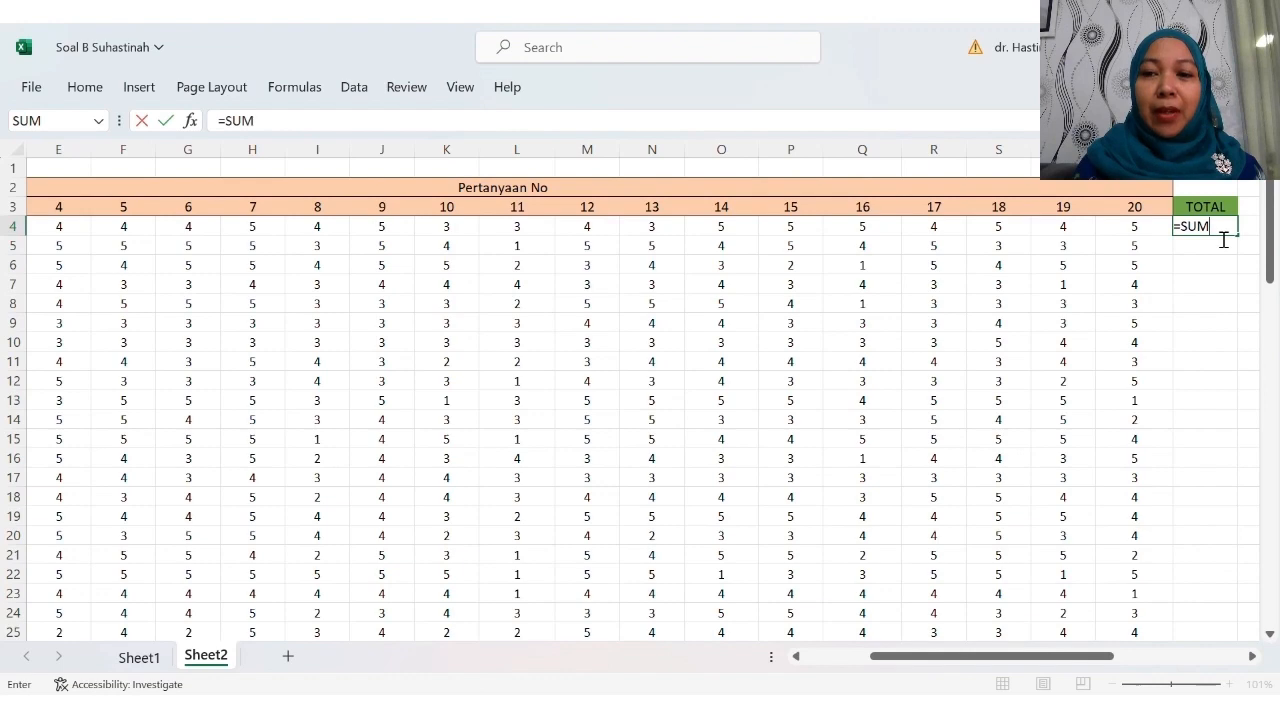
pyautogui.write('(')
pyautogui.hscroll(-4, 494, 243)
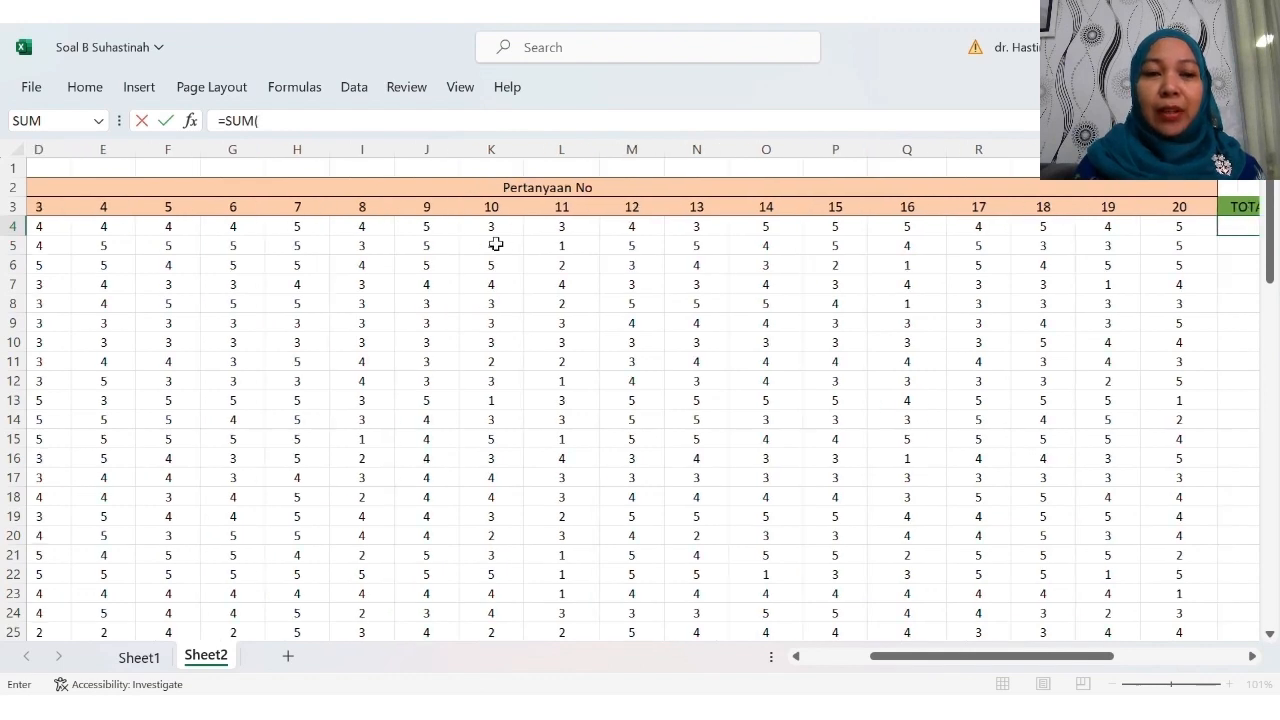
pyautogui.click(170, 232)
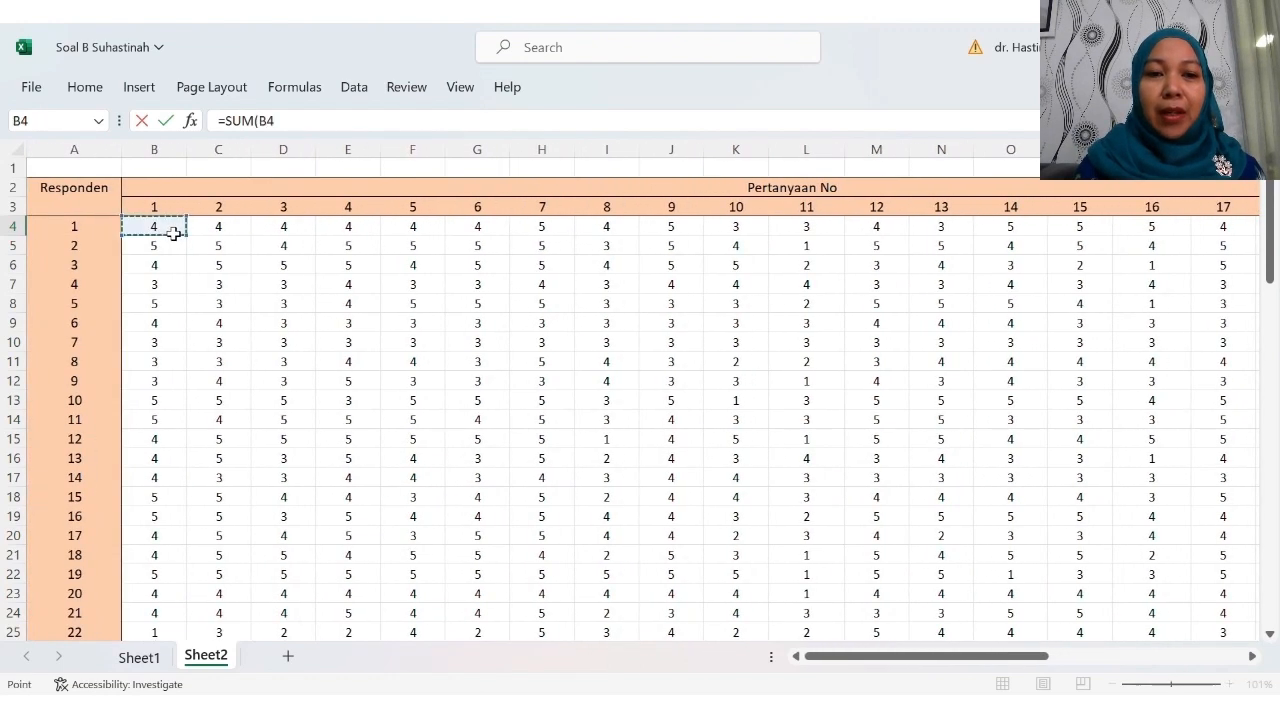
pyautogui.hotkey('shift', 'Right')
pyautogui.hotkey('shift', 'Right')
pyautogui.hotkey('shift', 'Right')
pyautogui.hotkey('shift', 'Right')
pyautogui.hotkey('shift', 'Right')
pyautogui.hotkey('shift', 'Right')
pyautogui.hotkey('shift', 'Right')
pyautogui.hotkey('shift', 'Right')
pyautogui.hotkey('shift', 'Right')
pyautogui.hotkey('shift', 'Right')
pyautogui.hotkey('shift', 'Right')
pyautogui.hotkey('shift', 'Right')
pyautogui.hotkey('shift', 'Right')
pyautogui.hotkey('shift', 'Right')
pyautogui.hotkey('shift', 'Right')
pyautogui.hotkey('shift', 'Right')
pyautogui.hotkey('shift', 'Right')
pyautogui.hotkey('shift', 'Right')
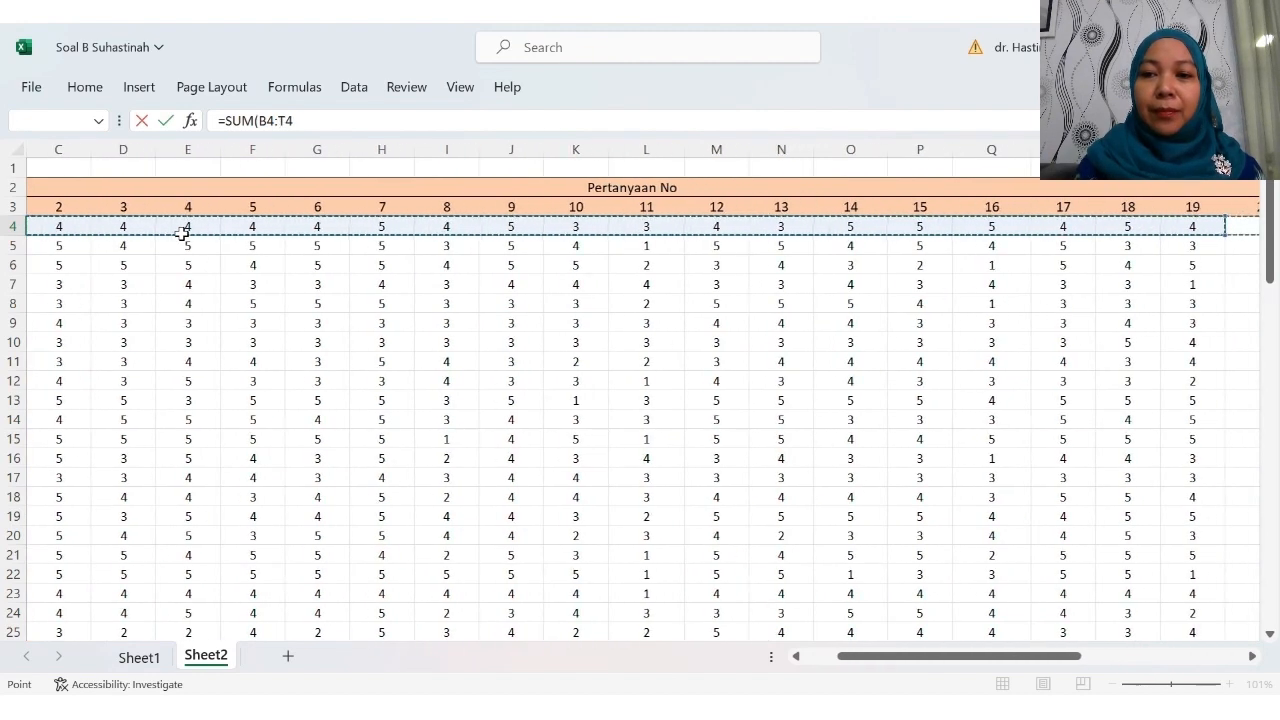
pyautogui.hotkey('shift', 'Right')
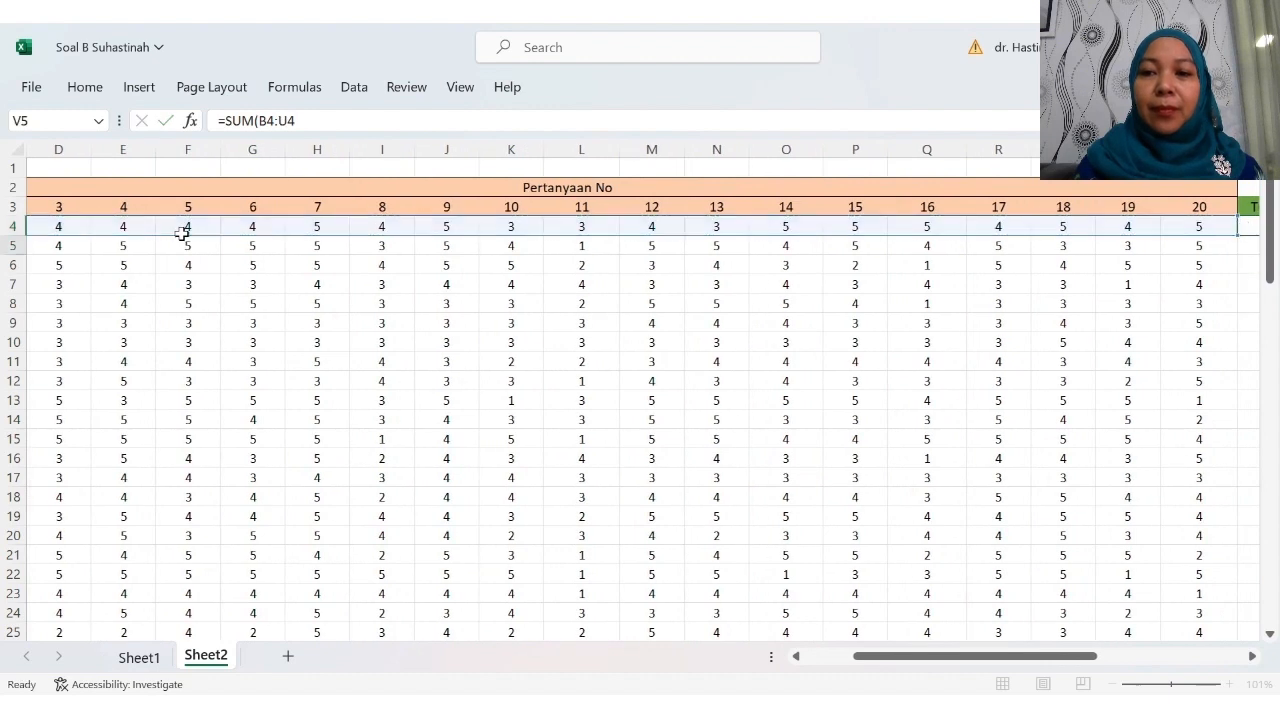
pyautogui.press('Return')
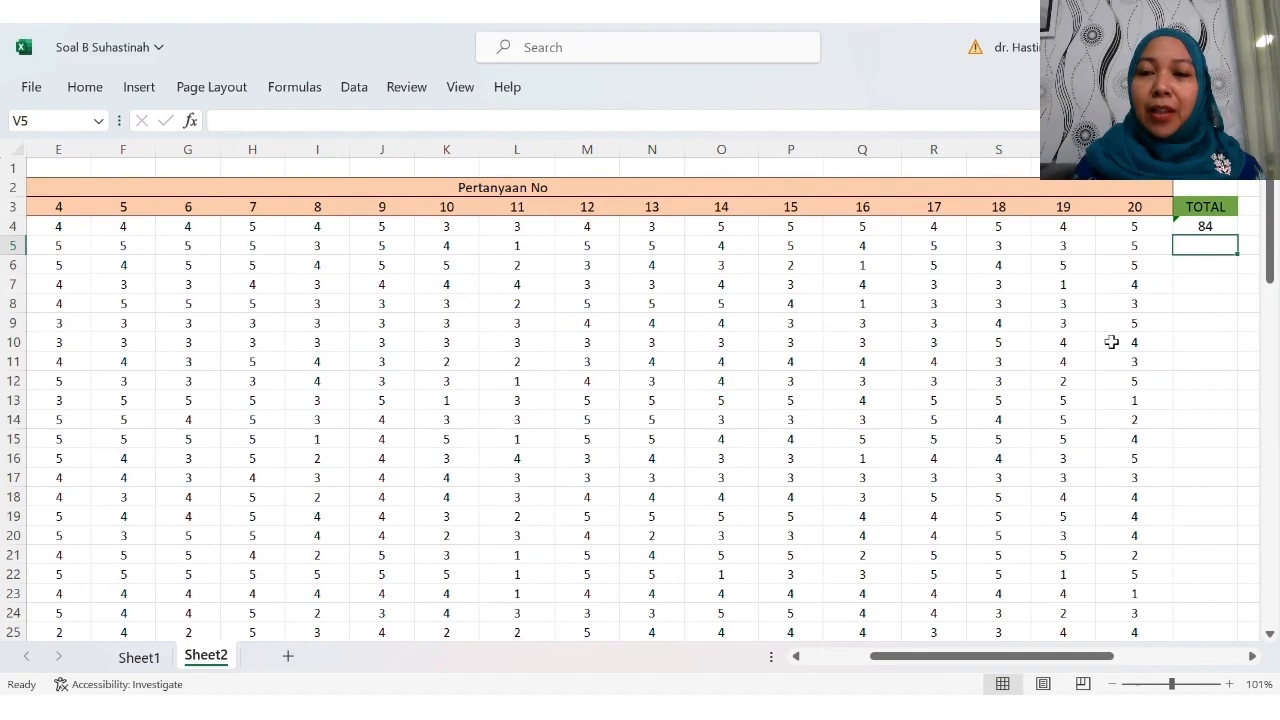
# Step: Fill the TOTAL formula from V4 down to V43 for all respondents
pyautogui.scroll(3, 1111, 342)
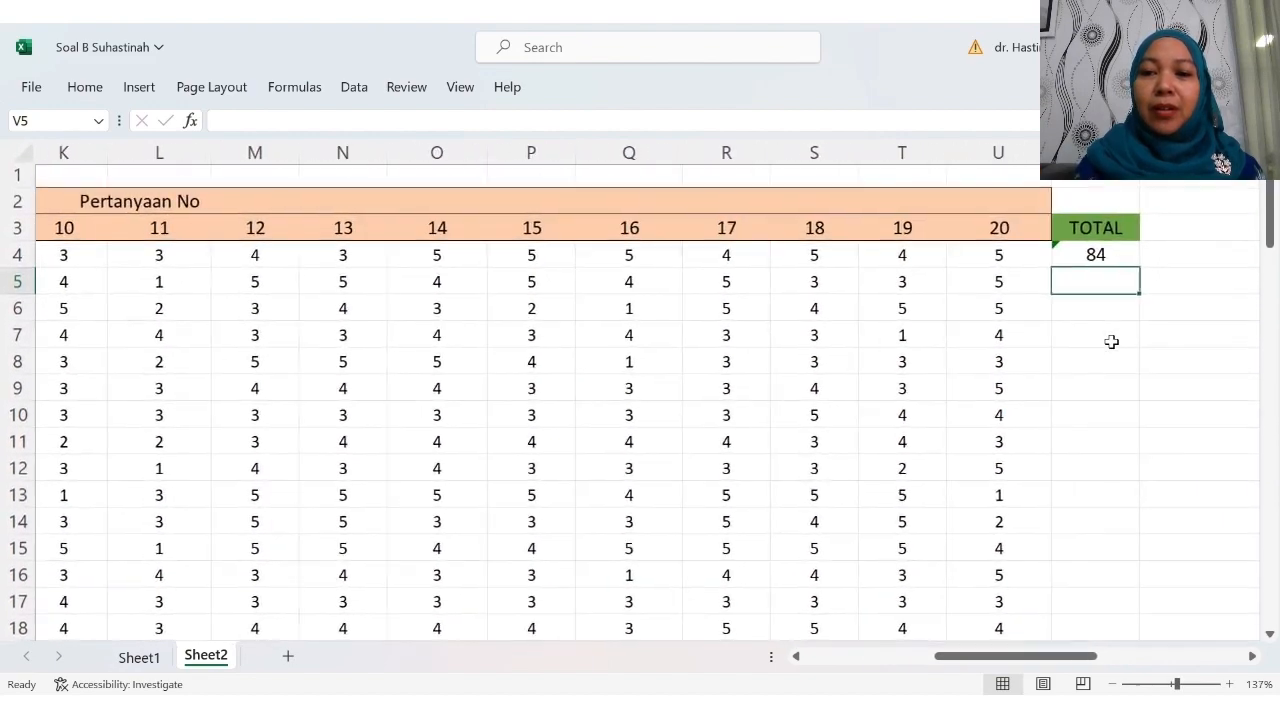
pyautogui.press('Left')
pyautogui.press('Left')
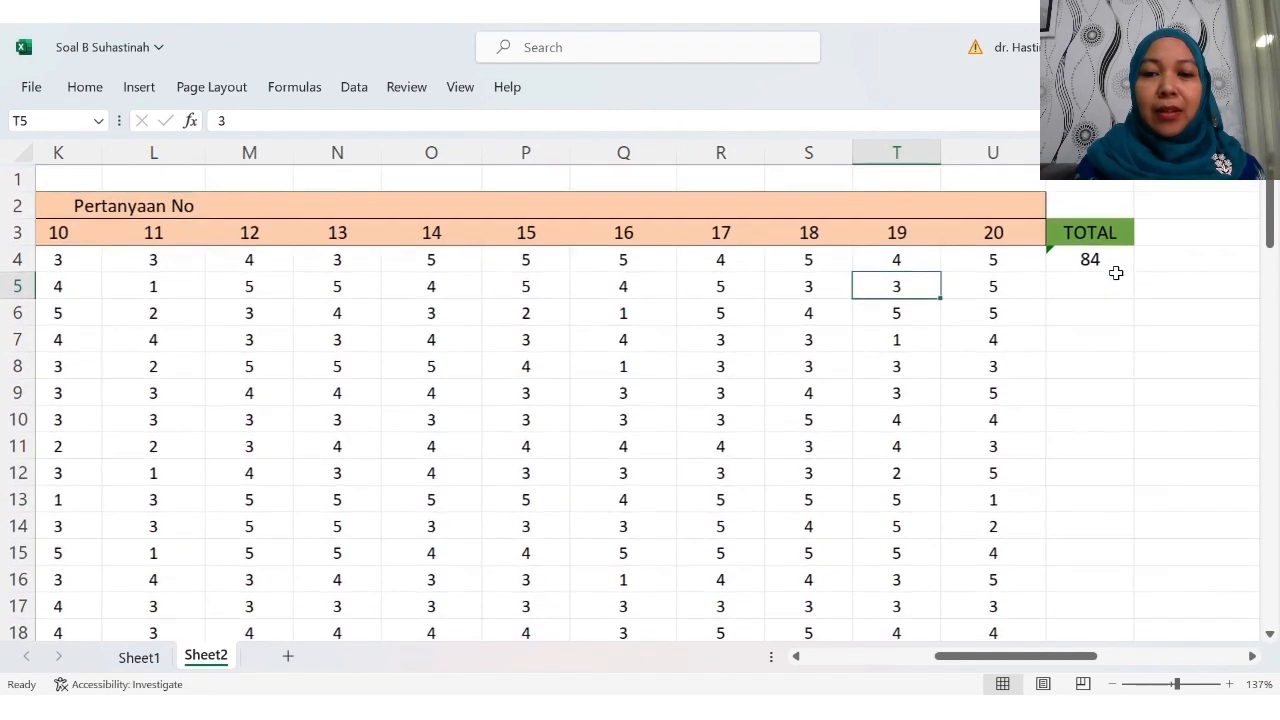
pyautogui.click(1113, 257)
pyautogui.moveTo(1160, 279); pyautogui.dragTo(1105, 522)
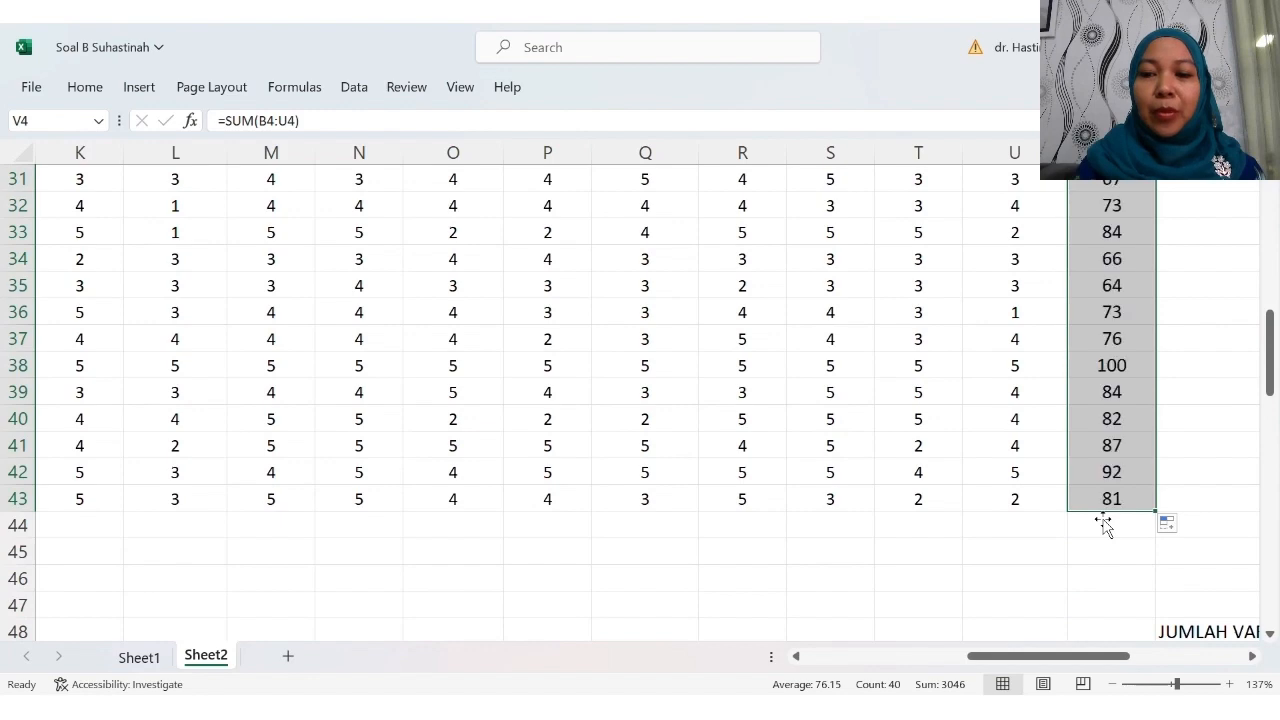
pyautogui.click(1040, 549)
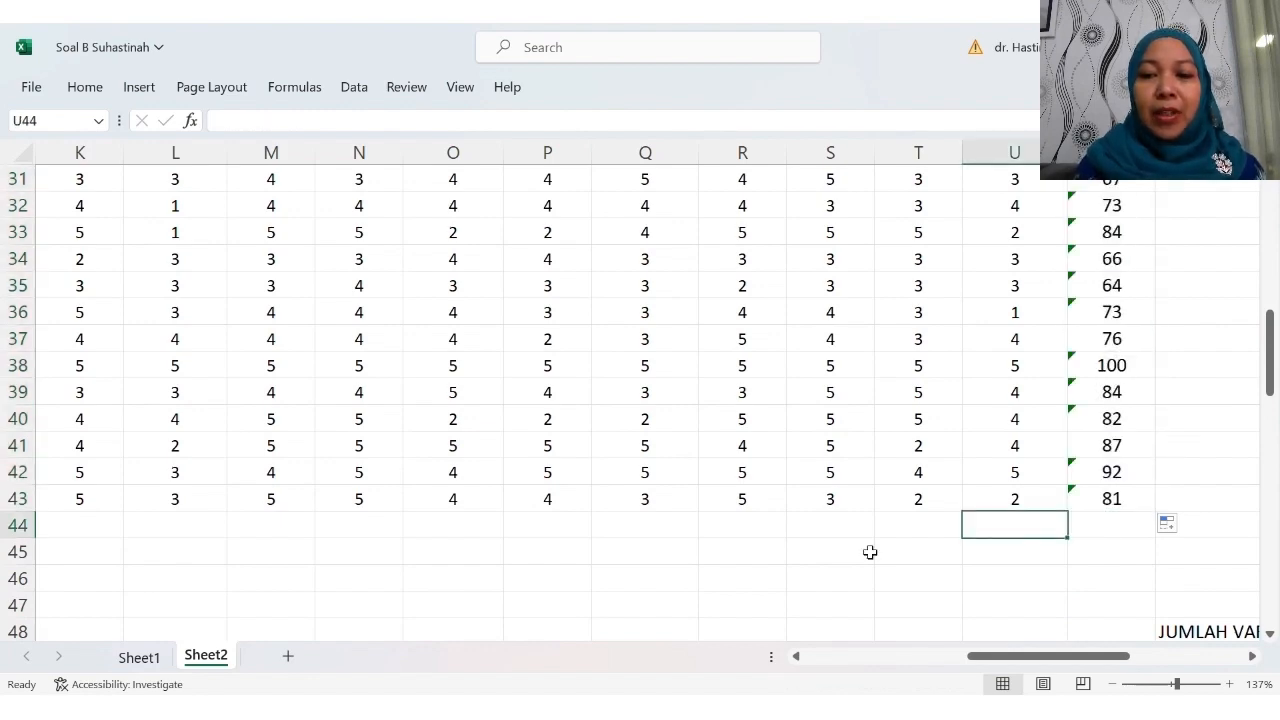
# Step: Start a CORREL formula in B44, the R HITUNG row under question 1, with B4:B43 as the first array
pyautogui.scroll(-1, 870, 552)
pyautogui.hscroll(-5, 870, 552)
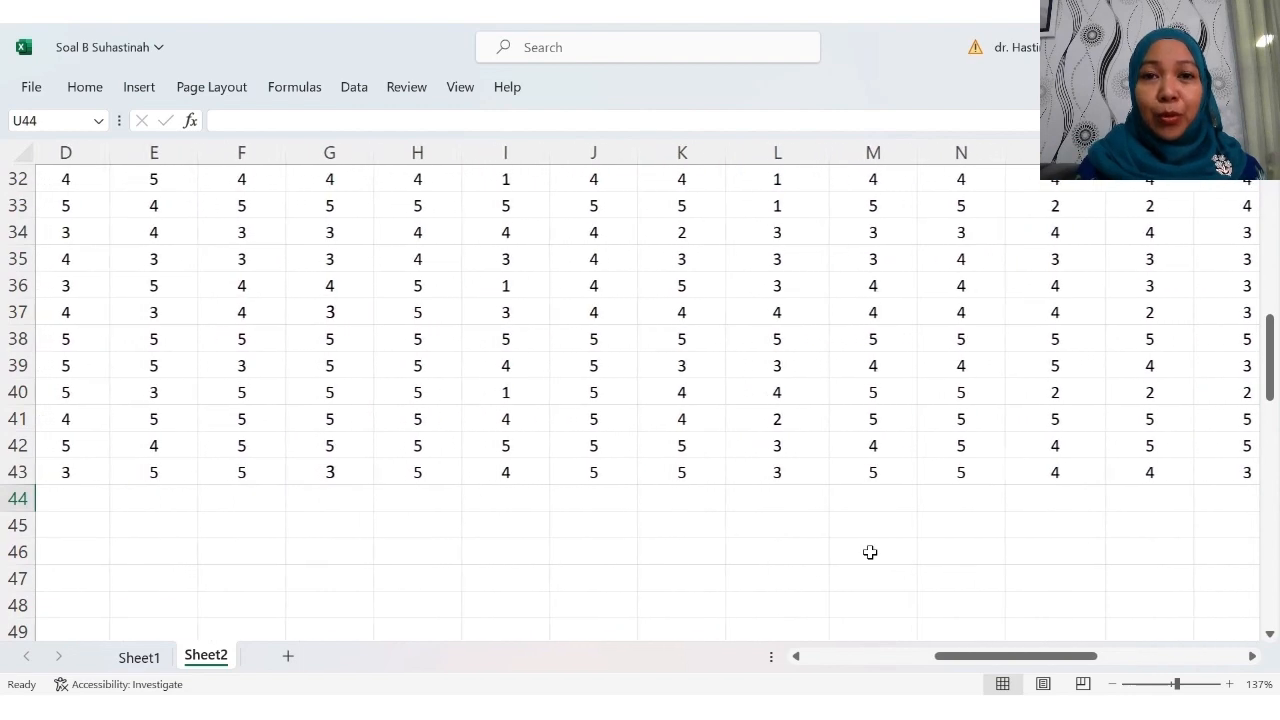
pyautogui.hscroll(-3, 870, 552)
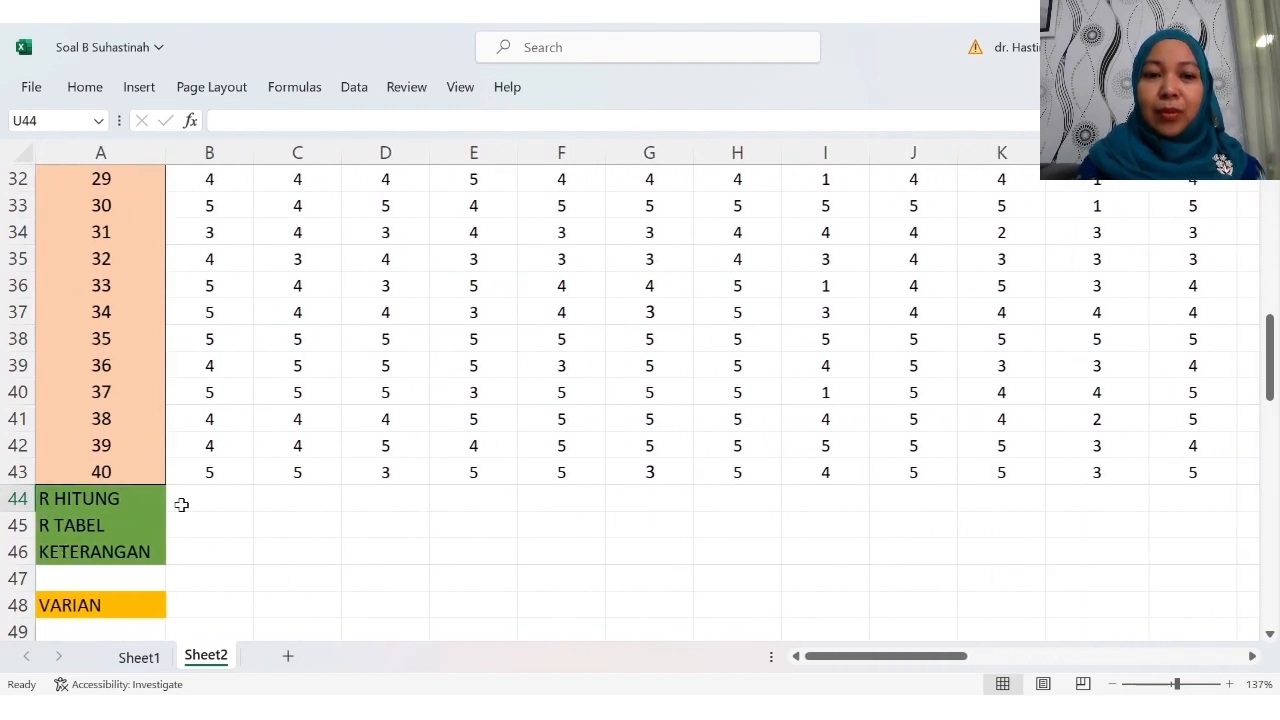
pyautogui.click(156, 501)
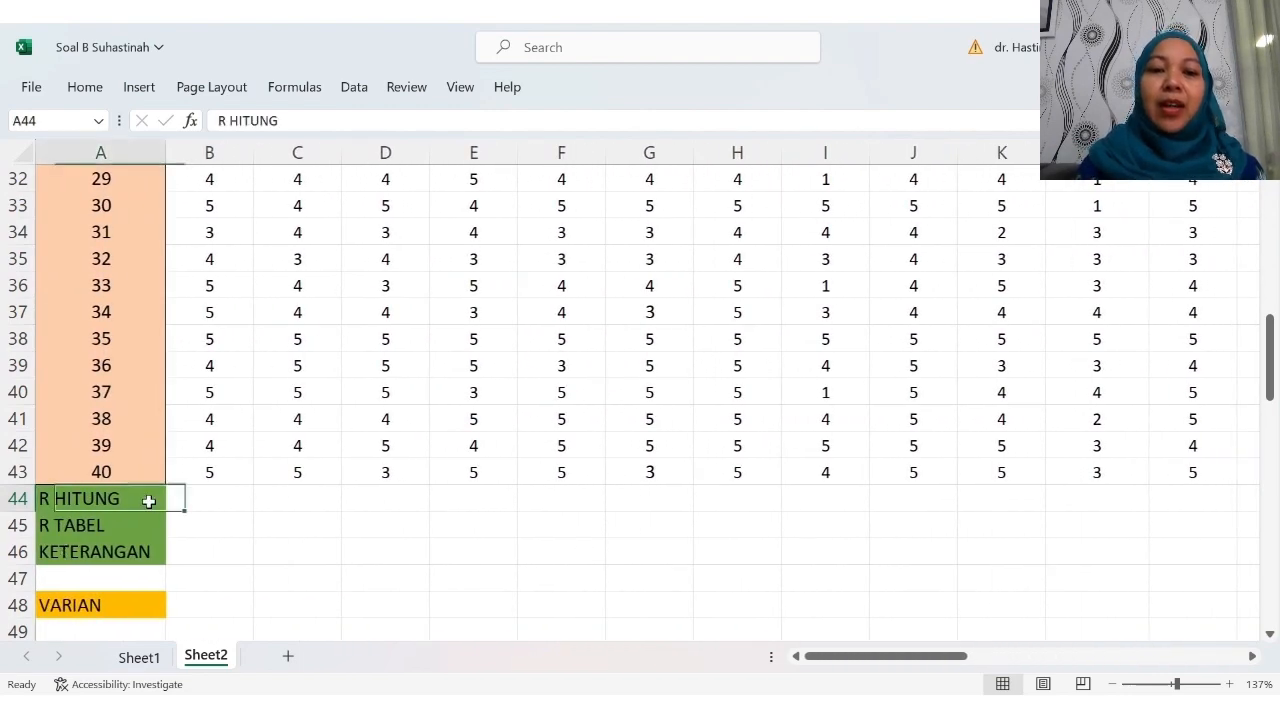
pyautogui.click(210, 505)
pyautogui.write('=')
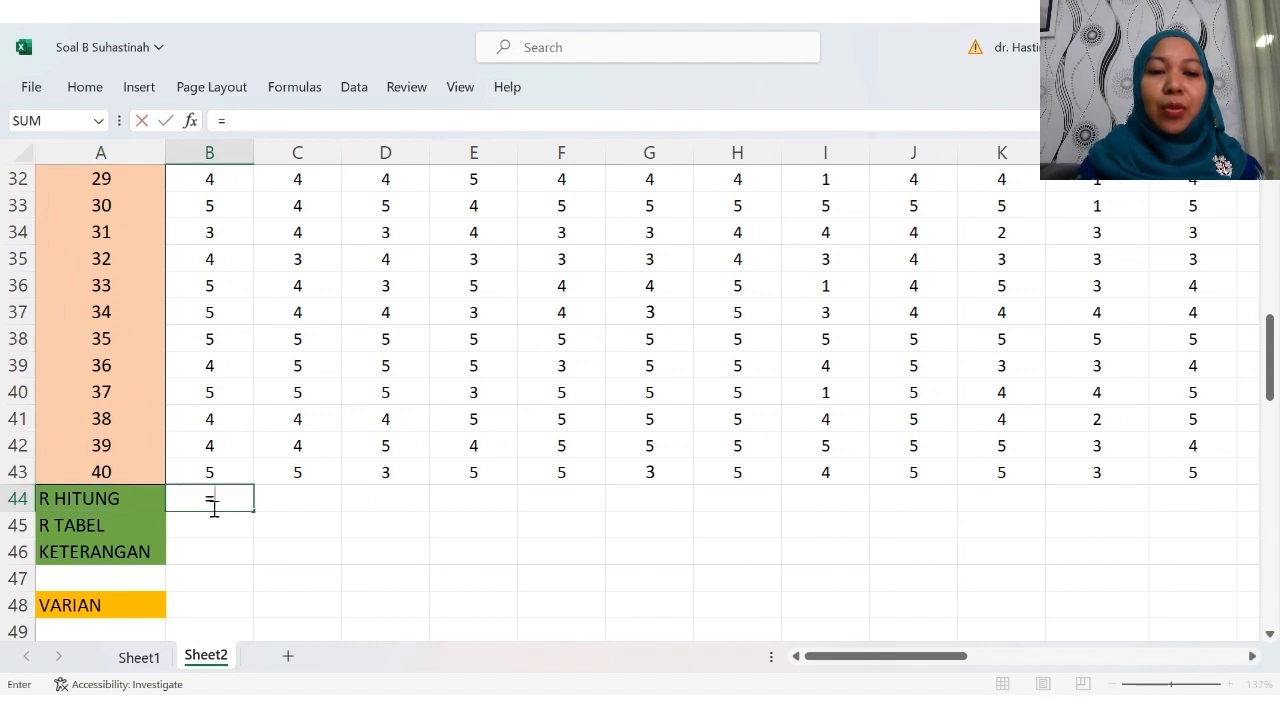
pyautogui.write('CORREL')
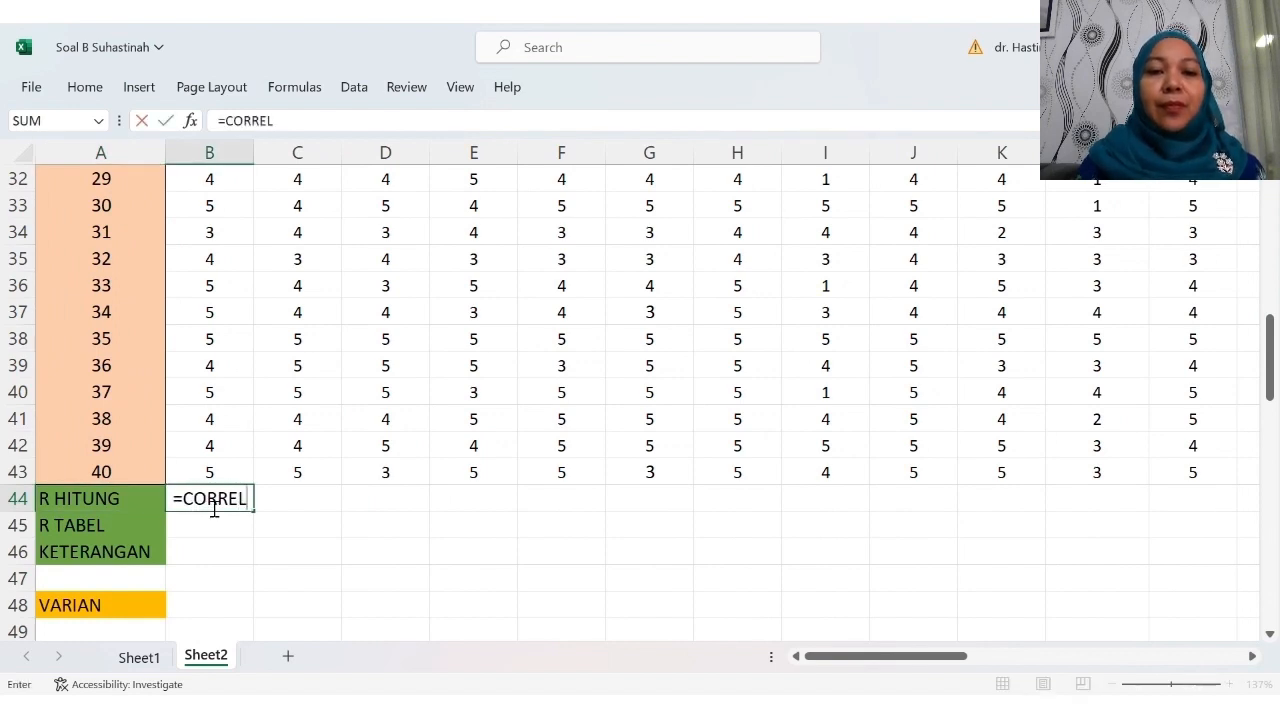
pyautogui.write('(')
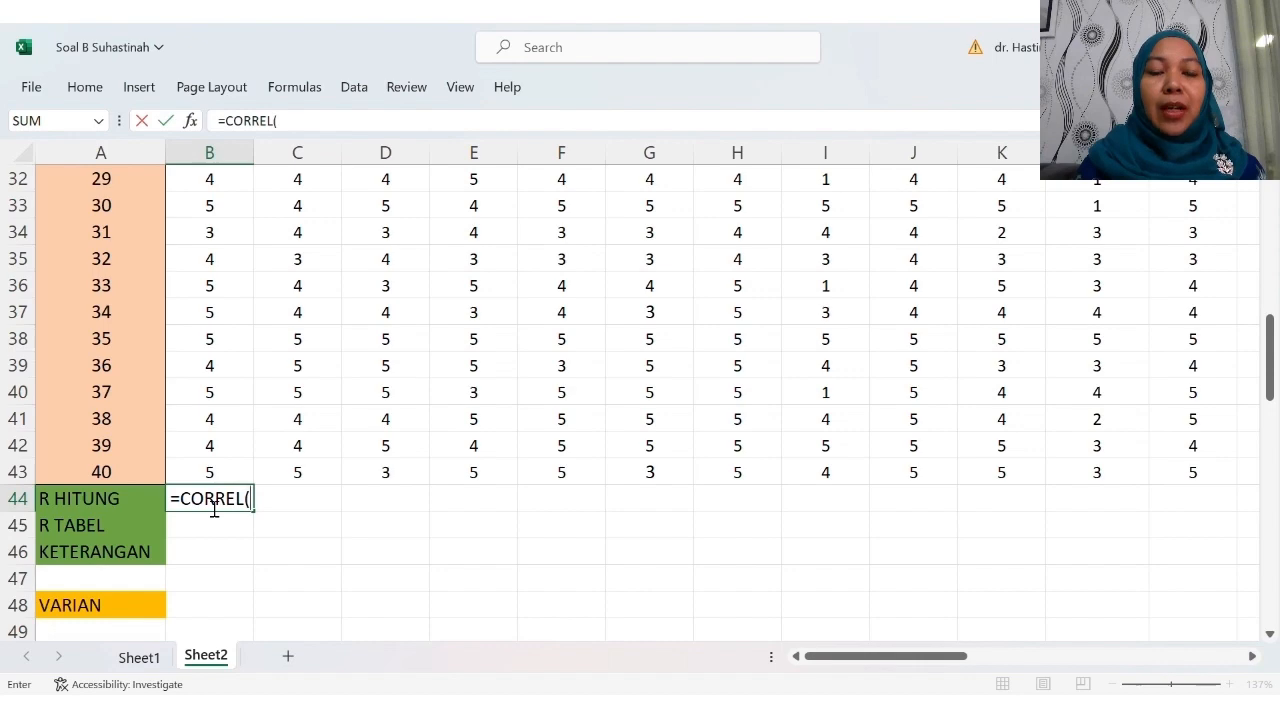
pyautogui.scroll(10, 222, 355)
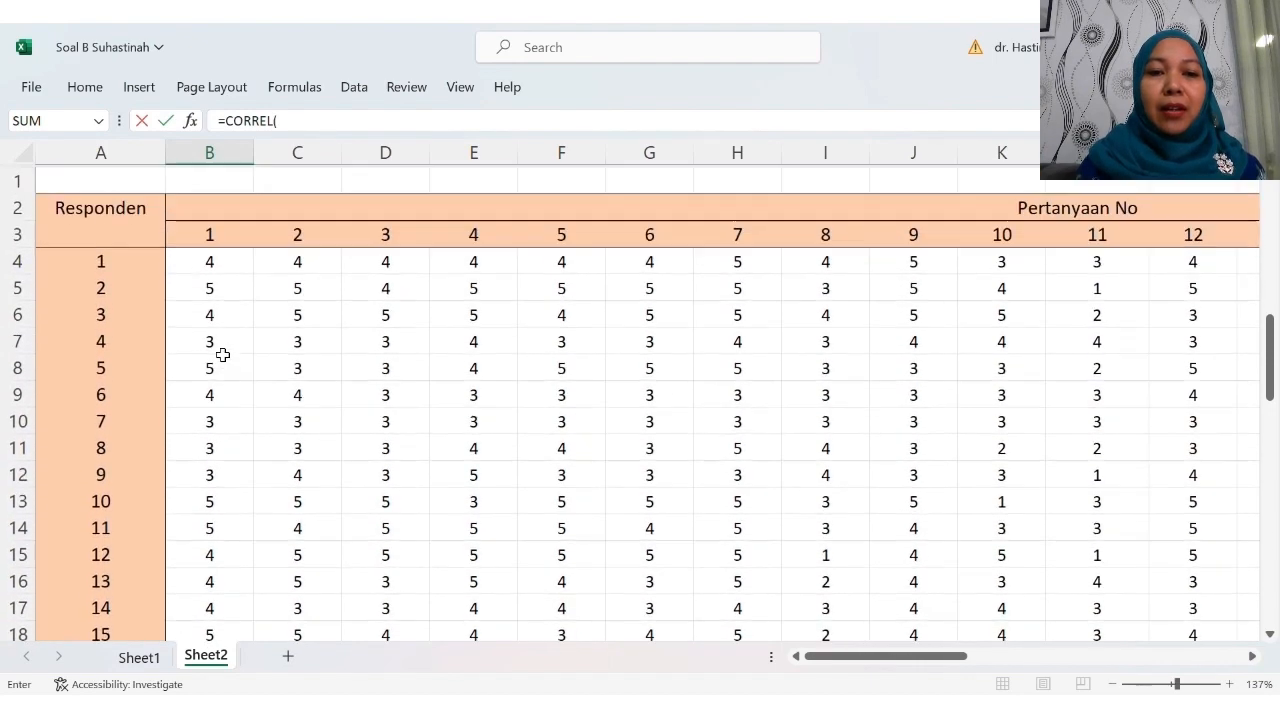
pyautogui.click(217, 268)
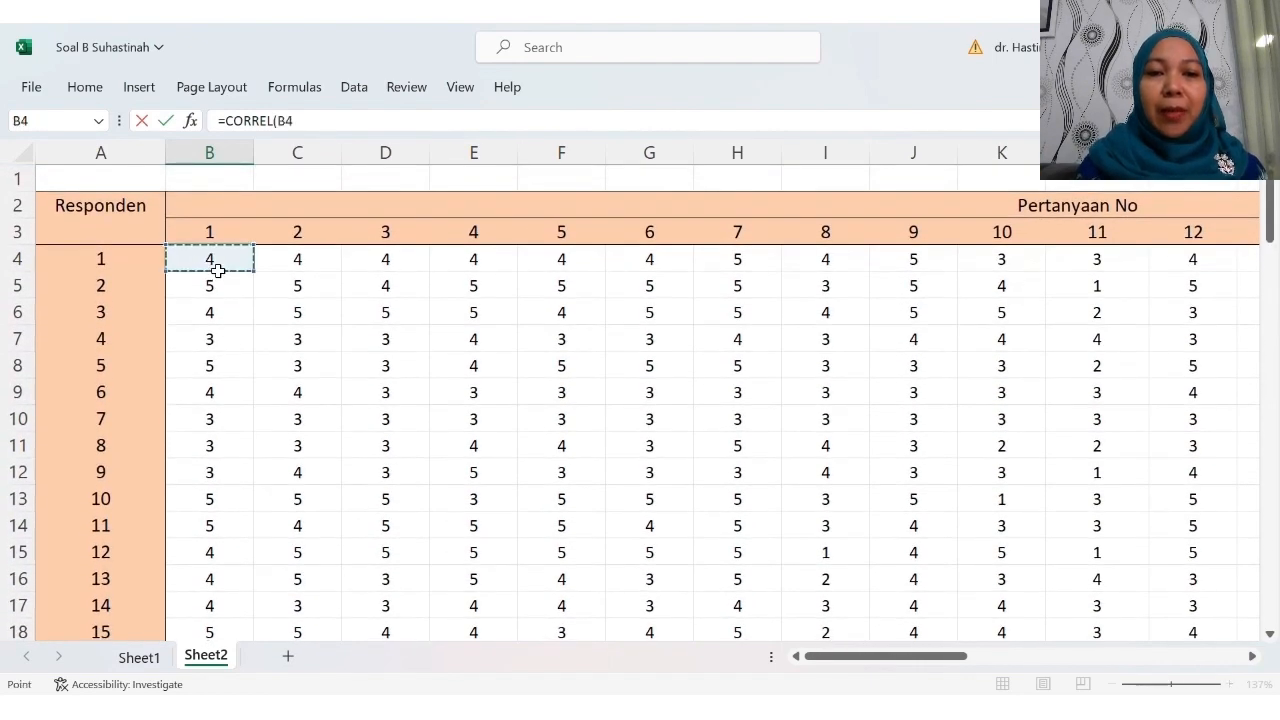
pyautogui.hotkey('shift', 'Down')
pyautogui.hotkey('shift', 'Down')
pyautogui.hotkey('shift', 'Down')
pyautogui.hotkey('shift', 'Down')
pyautogui.hotkey('shift', 'Down')
pyautogui.hotkey('shift', 'Down')
pyautogui.hotkey('shift', 'Down')
pyautogui.hotkey('shift', 'Down')
pyautogui.hotkey('shift', 'Down')
pyautogui.hotkey('shift', 'Down')
pyautogui.hotkey('shift', 'Down')
pyautogui.hotkey('shift', 'Down')
pyautogui.hotkey('shift', 'Down')
pyautogui.hotkey('shift', 'Down')
pyautogui.hotkey('shift', 'Down')
pyautogui.hotkey('shift', 'Down')
pyautogui.hotkey('shift', 'Down')
pyautogui.hotkey('shift', 'Down')
pyautogui.hotkey('shift', 'Down')
pyautogui.hotkey('shift', 'Down')
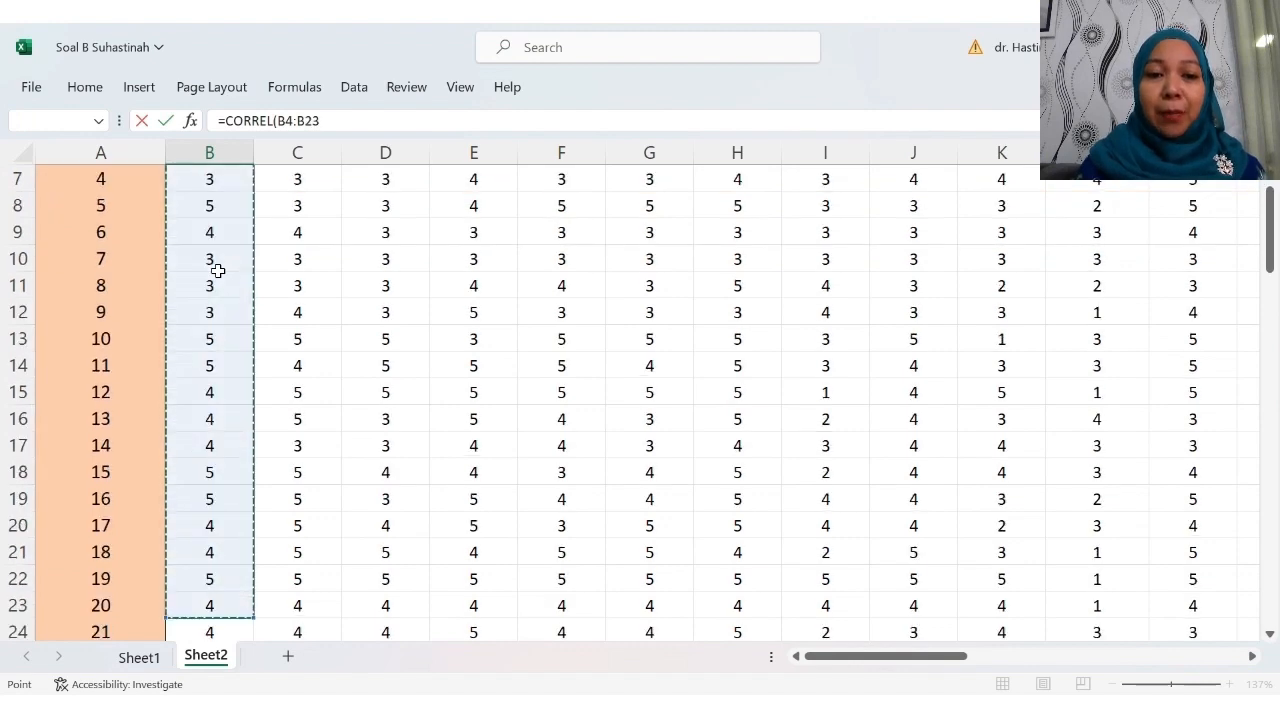
pyautogui.hotkey('shift', 'Down')
pyautogui.hotkey('shift', 'Down')
pyautogui.hotkey('shift', 'Down')
pyautogui.hotkey('shift', 'Down')
pyautogui.hotkey('shift', 'Down')
pyautogui.hotkey('shift', 'Down')
pyautogui.hotkey('shift', 'Down')
pyautogui.hotkey('shift', 'Down')
pyautogui.hotkey('shift', 'Down')
pyautogui.hotkey('shift', 'Down')
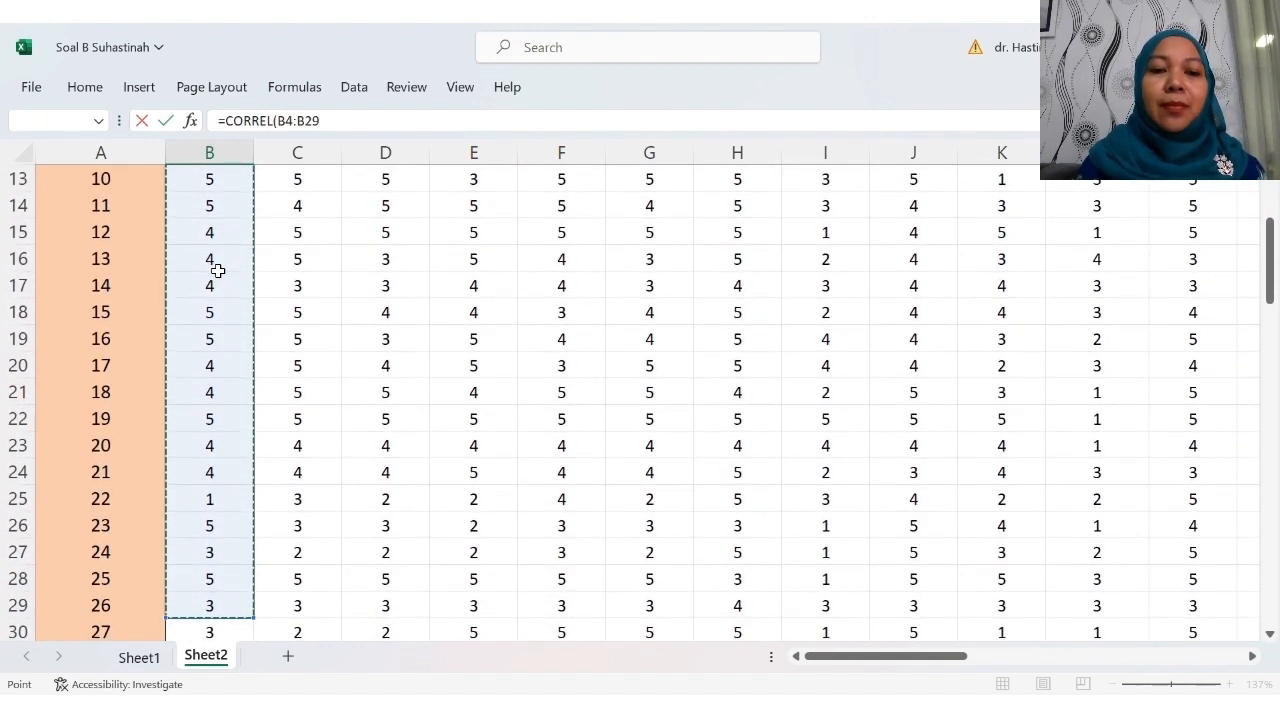
pyautogui.hotkey('shift', 'Down')
pyautogui.hotkey('shift', 'Down')
pyautogui.hotkey('shift', 'Down')
pyautogui.hotkey('shift', 'Down')
pyautogui.hotkey('shift', 'Down')
pyautogui.hotkey('shift', 'Down')
pyautogui.hotkey('shift', 'Down')
pyautogui.hotkey('shift', 'Down')
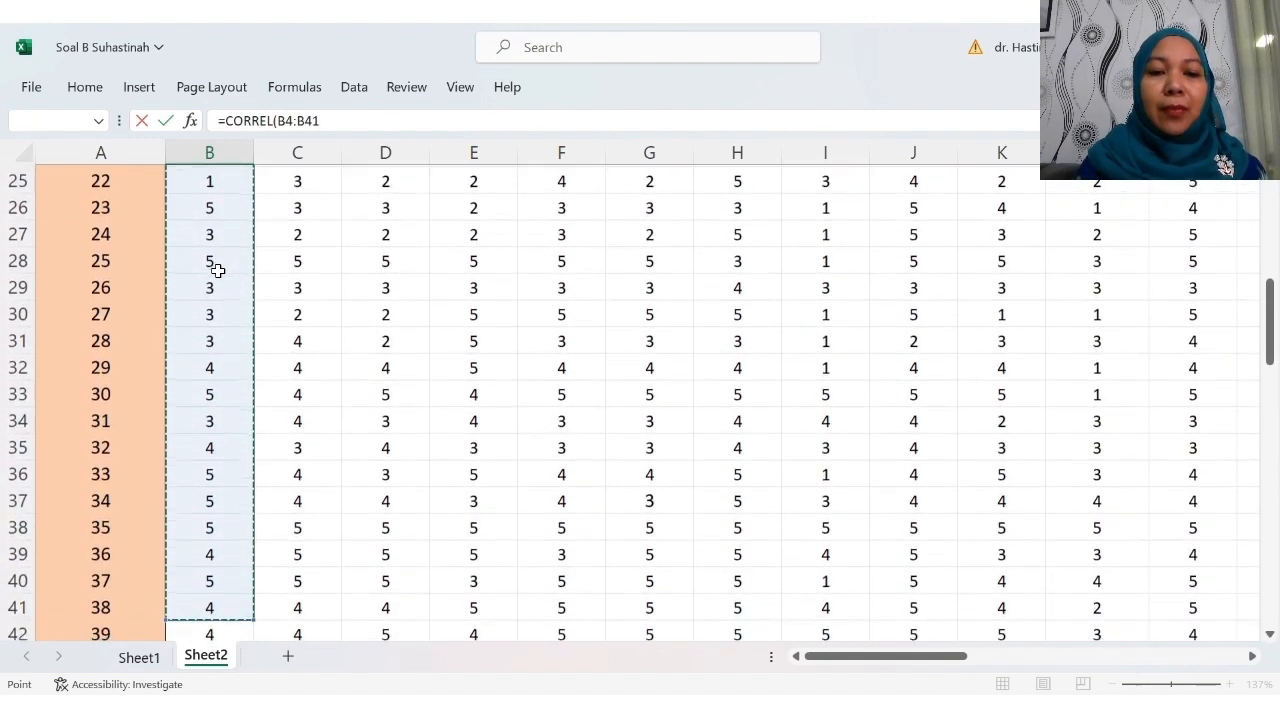
pyautogui.write(',')
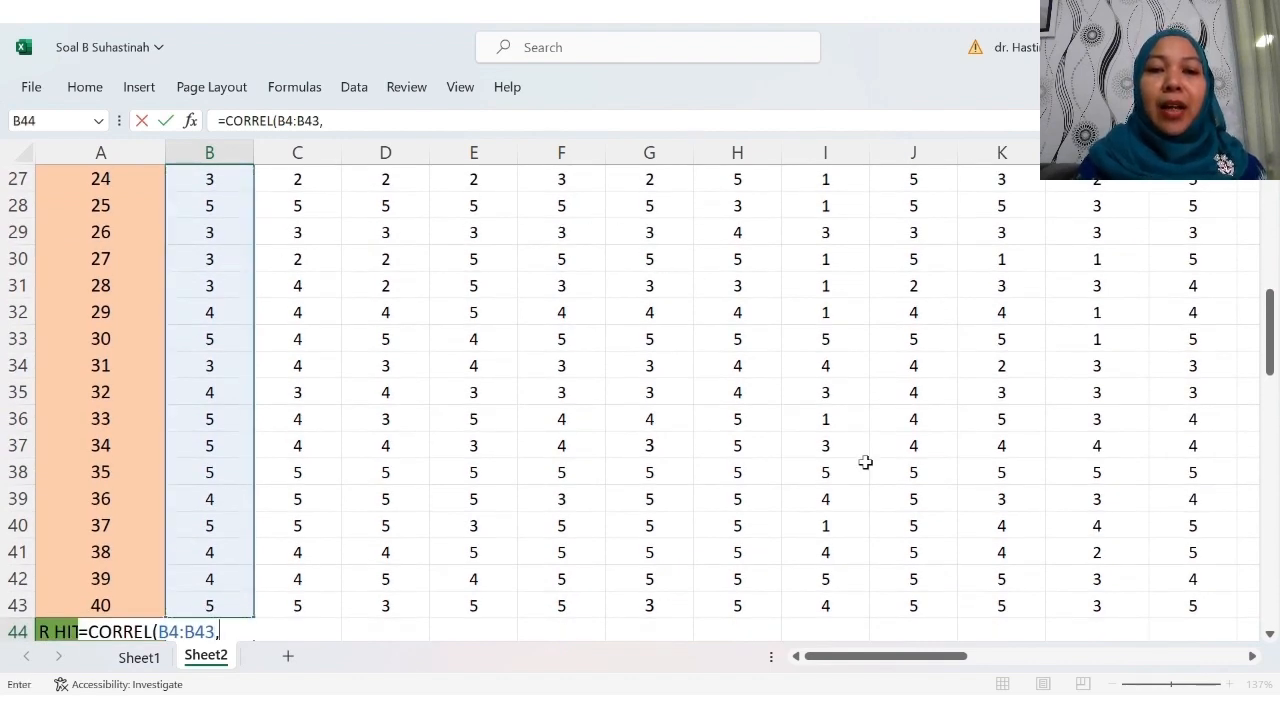
# Step: Complete the CORREL formula in B44 with the locked TOTAL range $V$4:$V$43 as the second array
pyautogui.hscroll(5, 1074, 488)
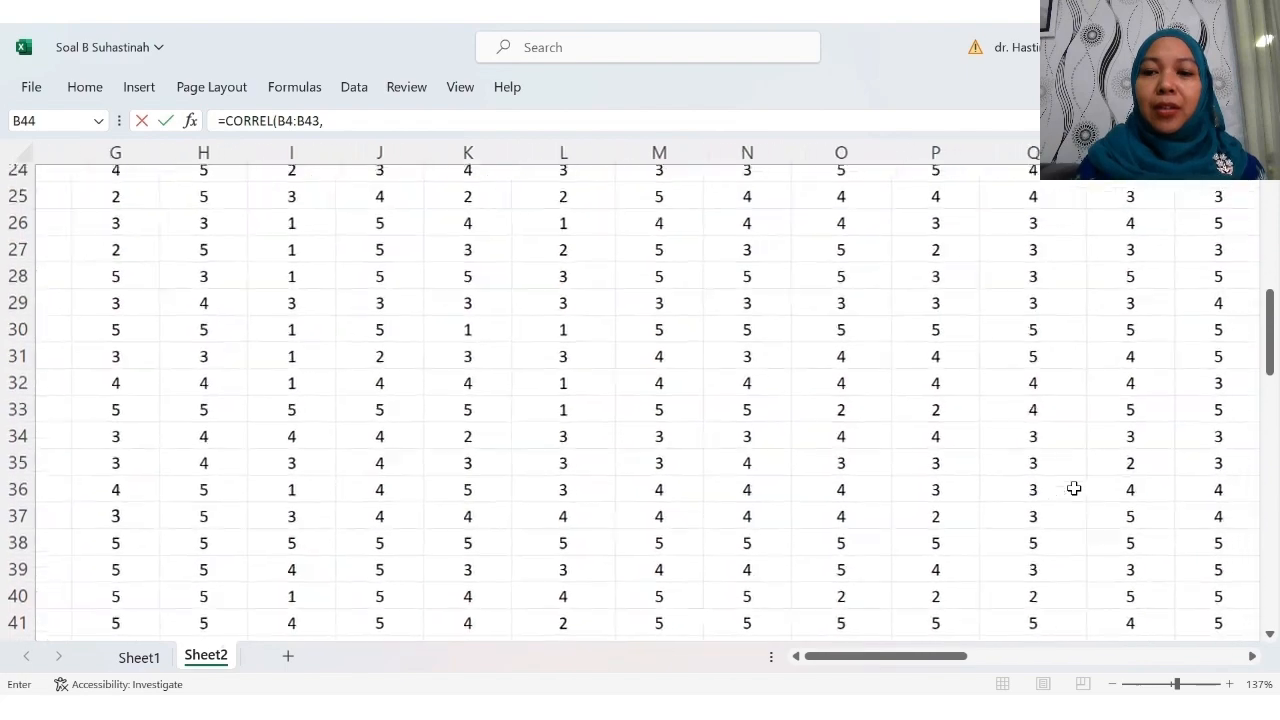
pyautogui.scroll(8, 1074, 488)
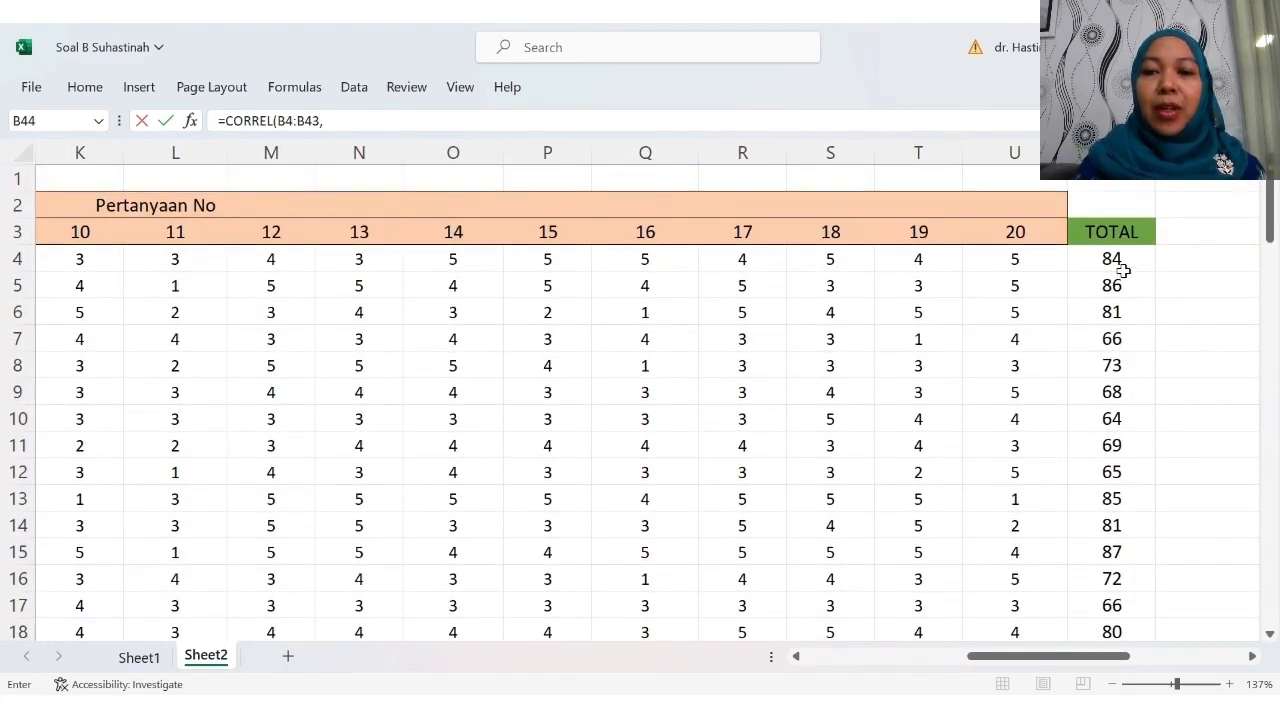
pyautogui.click(1123, 270)
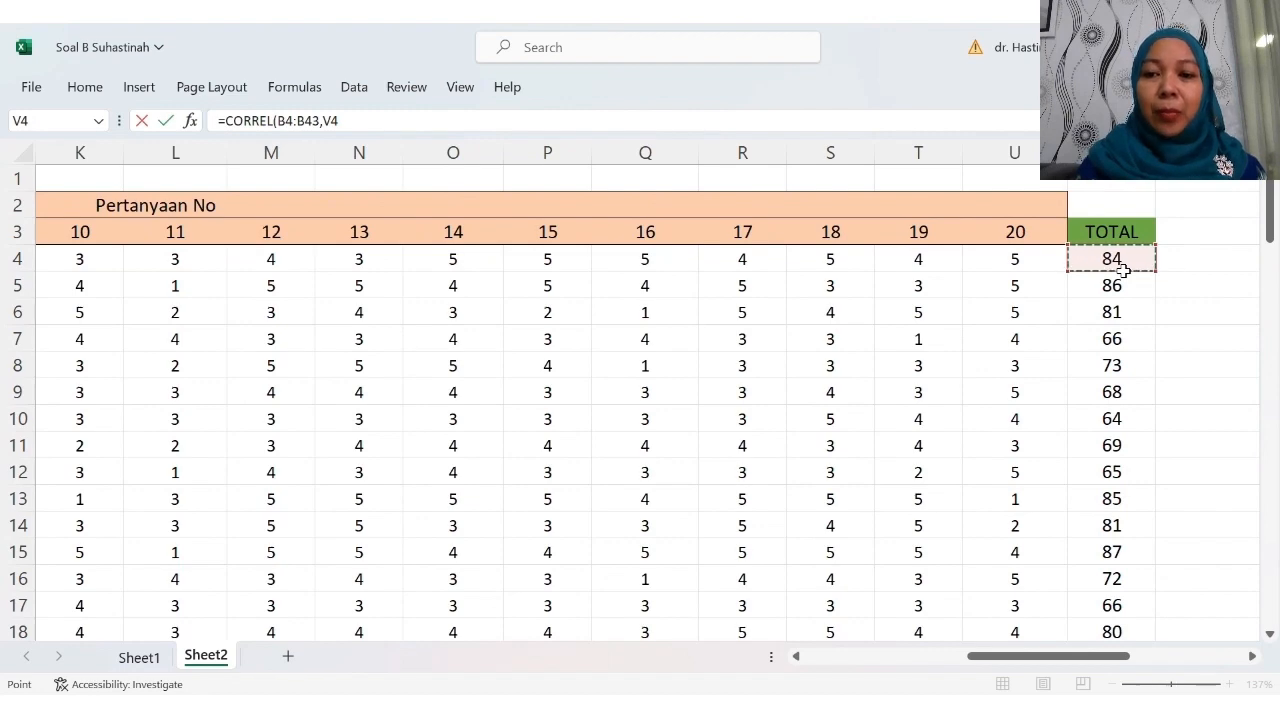
pyautogui.hotkey('shift', 'Down')
pyautogui.hotkey('shift', 'Down')
pyautogui.hotkey('shift', 'Down')
pyautogui.hotkey('shift', 'Down')
pyautogui.hotkey('shift', 'Down')
pyautogui.hotkey('shift', 'Down')
pyautogui.hotkey('shift', 'Down')
pyautogui.hotkey('shift', 'Down')
pyautogui.hotkey('shift', 'Down')
pyautogui.hotkey('shift', 'Down')
pyautogui.hotkey('shift', 'Down')
pyautogui.hotkey('shift', 'Down')
pyautogui.hotkey('shift', 'Down')
pyautogui.hotkey('shift', 'Down')
pyautogui.hotkey('shift', 'Down')
pyautogui.hotkey('shift', 'Down')
pyautogui.hotkey('shift', 'Down')
pyautogui.hotkey('shift', 'Down')
pyautogui.hotkey('shift', 'Down')
pyautogui.hotkey('shift', 'Down')
pyautogui.hotkey('shift', 'Down')
pyautogui.hotkey('shift', 'Down')
pyautogui.hotkey('shift', 'Down')
pyautogui.hotkey('shift', 'Down')
pyautogui.hotkey('shift', 'Down')
pyautogui.hotkey('shift', 'Down')
pyautogui.hotkey('shift', 'Down')
pyautogui.hotkey('shift', 'Down')
pyautogui.hotkey('shift', 'Down')
pyautogui.hotkey('shift', 'Down')
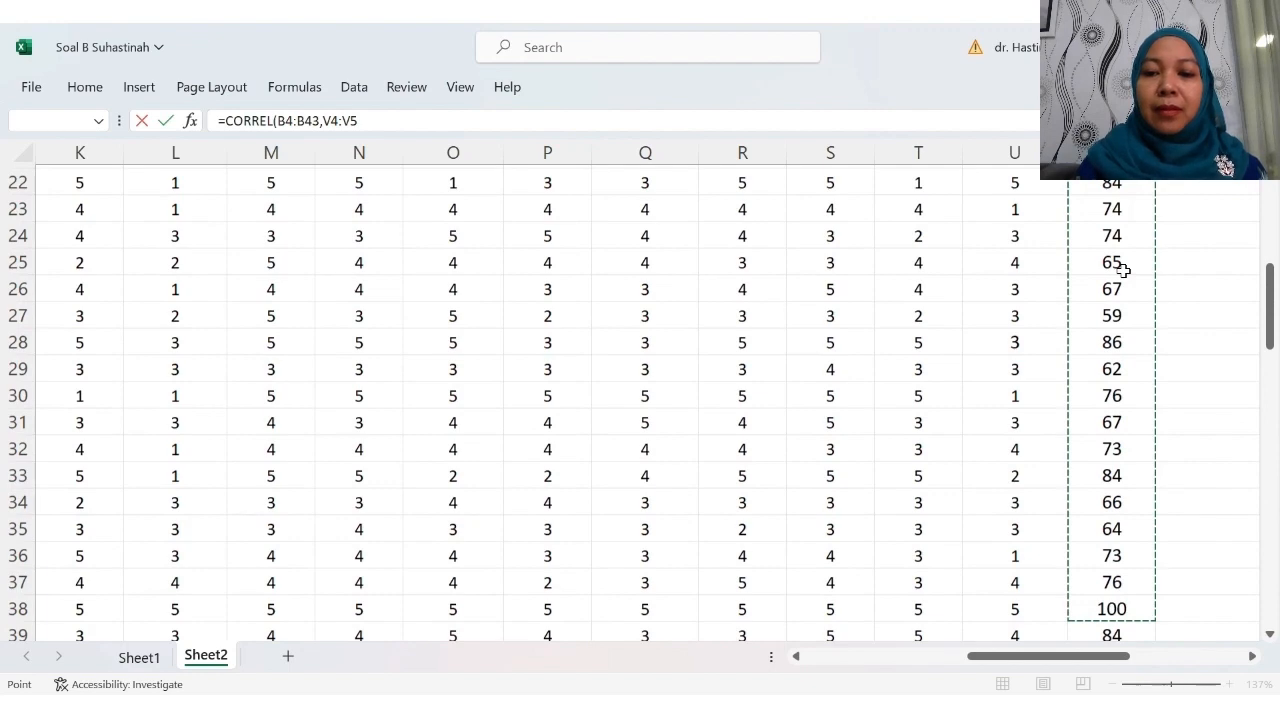
pyautogui.hotkey('shift', 'Down')
pyautogui.hotkey('shift', 'Down')
pyautogui.hotkey('shift', 'Down')
pyautogui.hotkey('shift', 'Down')
pyautogui.hotkey('shift', 'Down')
pyautogui.hotkey('shift', 'Down')
pyautogui.hotkey('shift', 'Down')
pyautogui.hotkey('shift', 'Down')
pyautogui.hotkey('shift', 'Down')
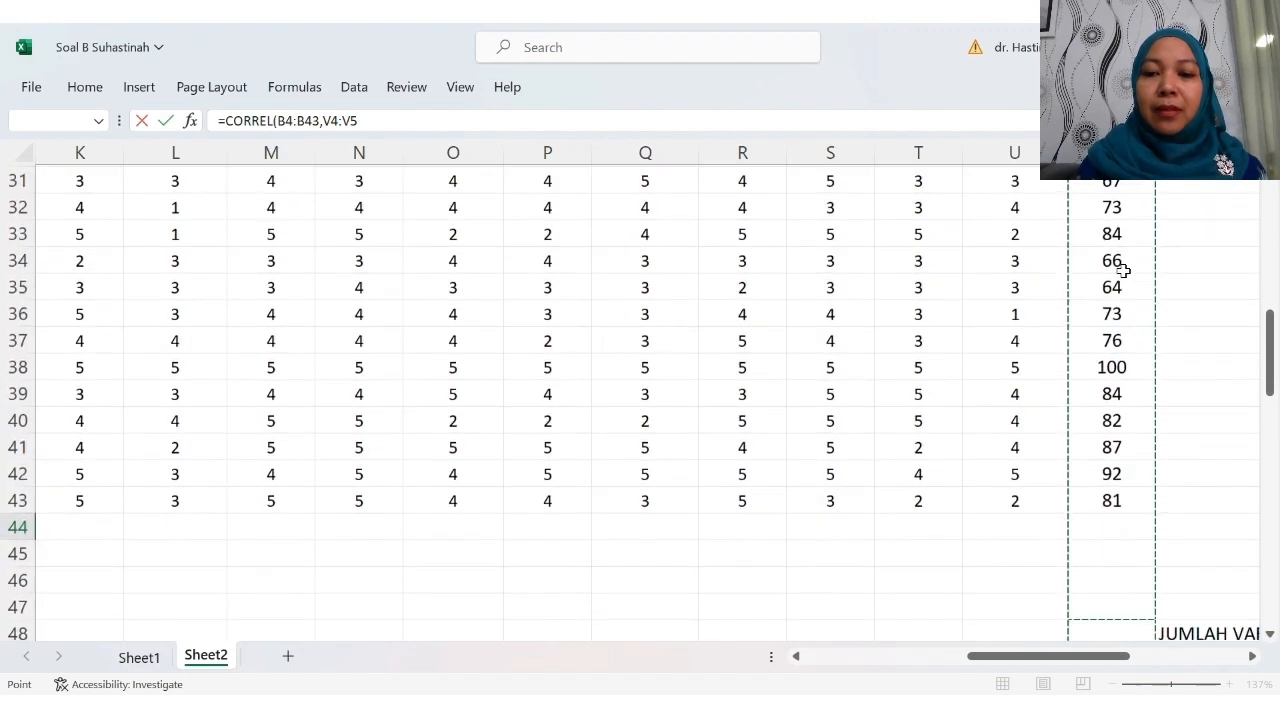
pyautogui.hotkey('shift', 'Down')
pyautogui.hotkey('shift', 'Up')
pyautogui.hotkey('shift', 'Up')
pyautogui.hotkey('shift', 'Up')
pyautogui.hotkey('shift', 'Up')
pyautogui.hotkey('shift', 'Up')
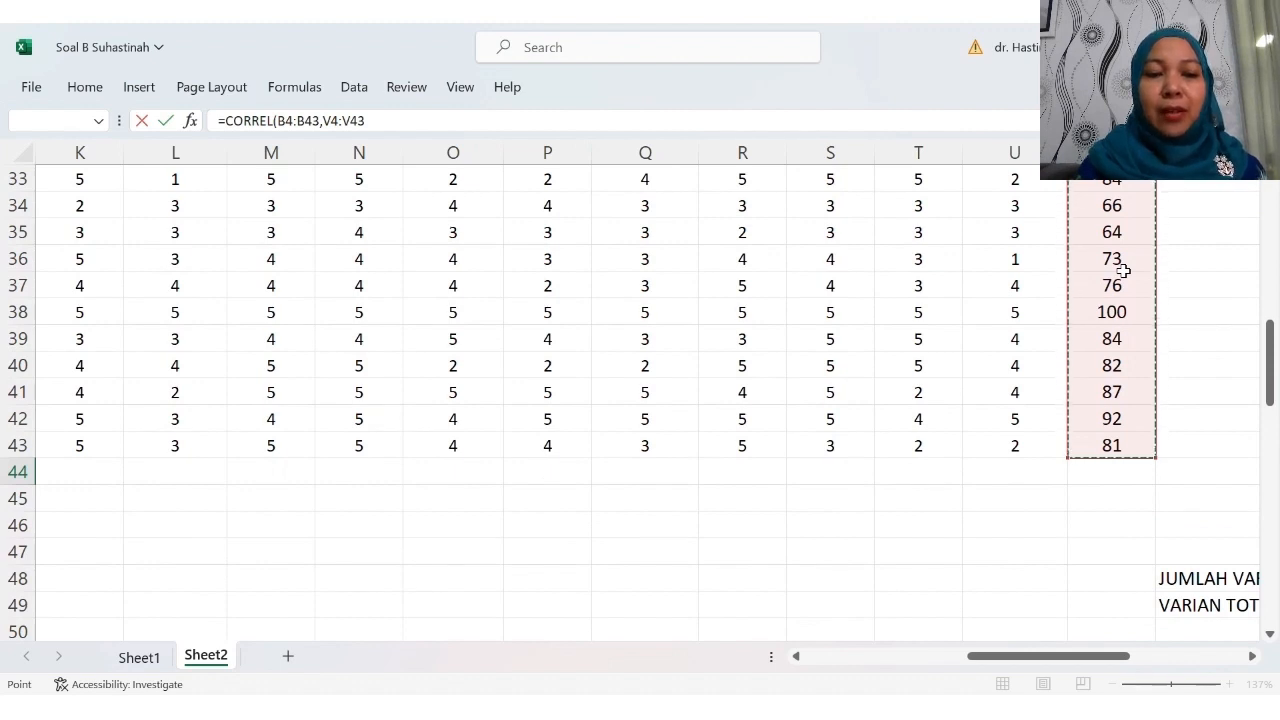
pyautogui.press('F4')
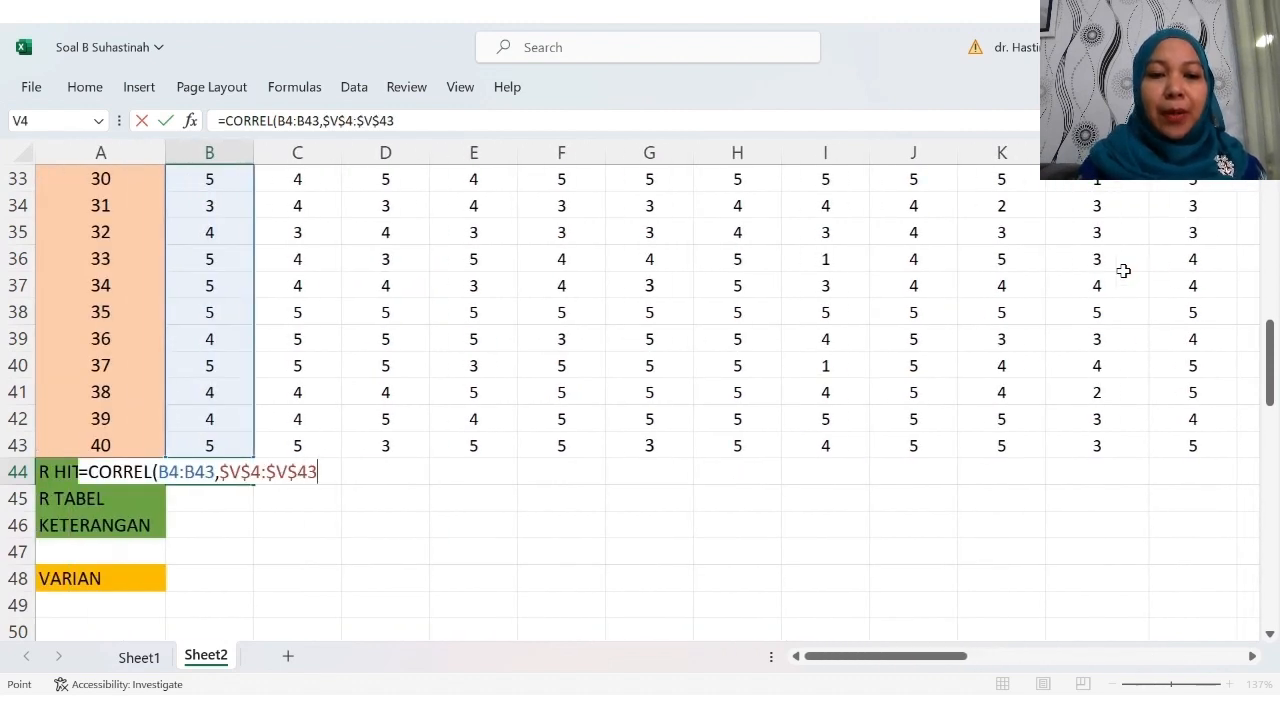
pyautogui.press('Return')
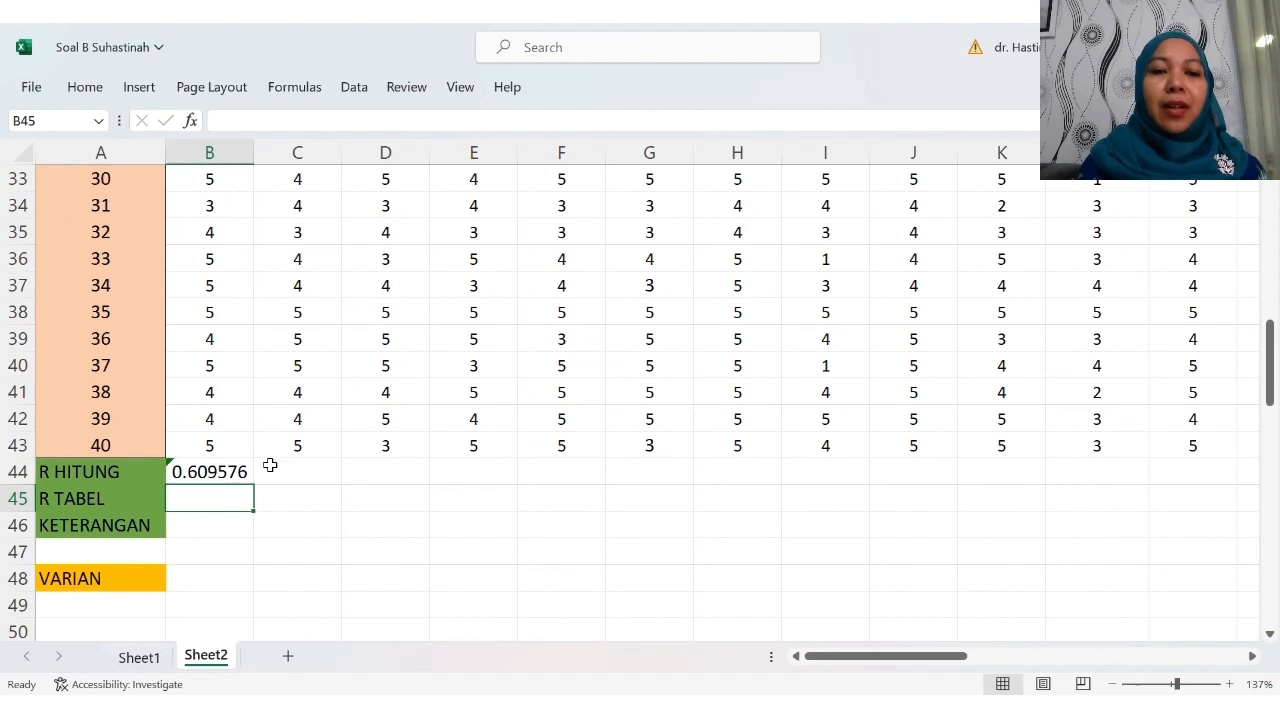
# Step: Fill the R HITUNG formula from B44 across to U44 for all 20 questions
pyautogui.click(248, 477)
pyautogui.moveTo(260, 491); pyautogui.dragTo(994, 491)
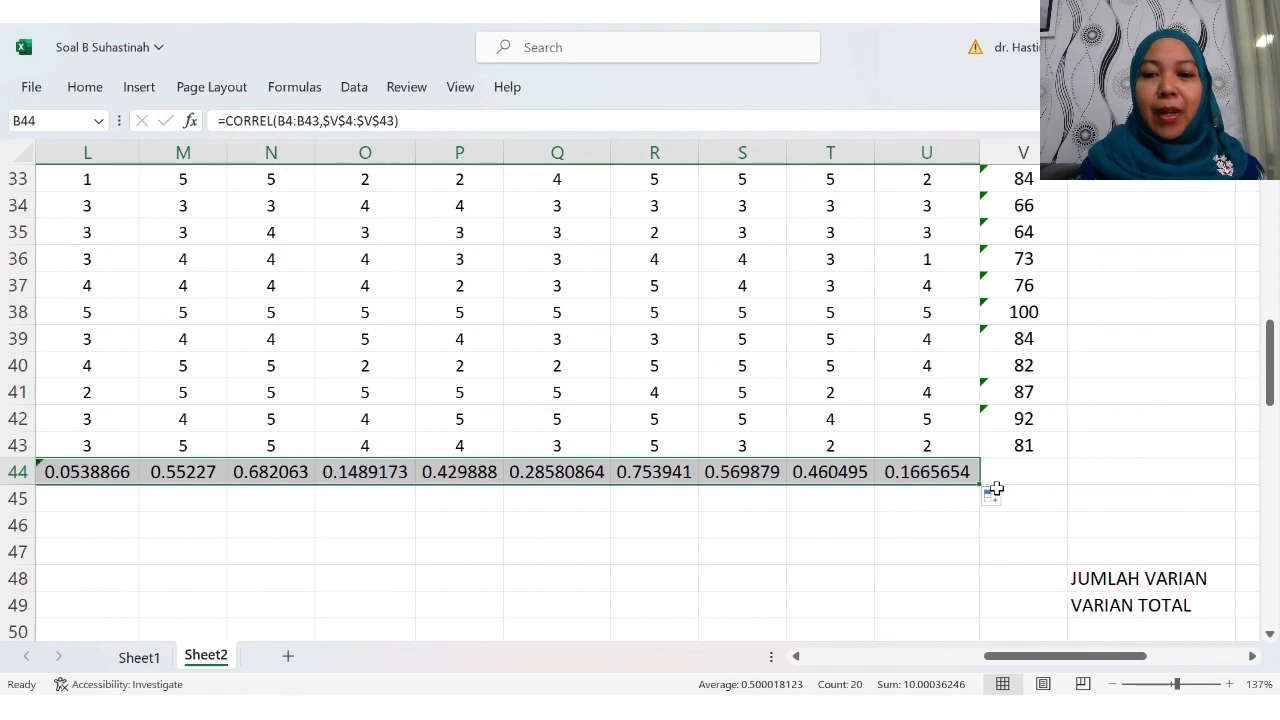
pyautogui.click(920, 497)
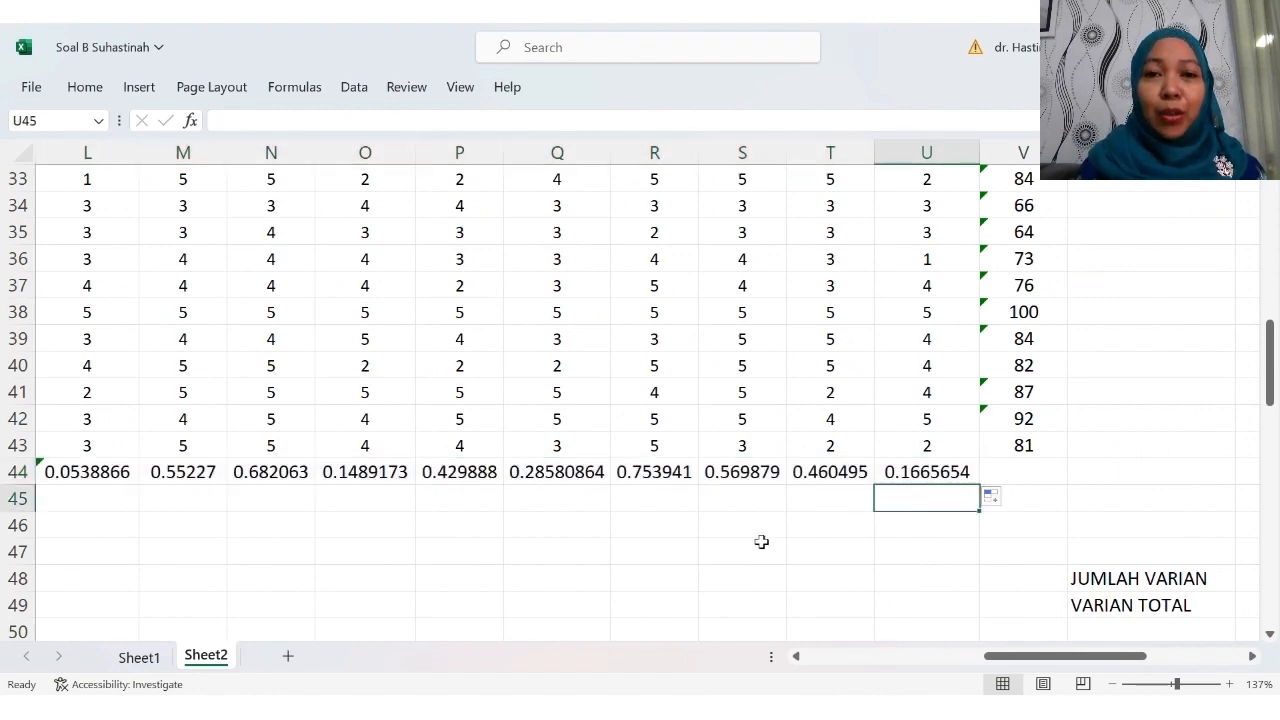
# Step: Look up the 5% r-table value for N = 40 and enter 0.312 in the R TABEL cell B45
pyautogui.hscroll(-8, 760, 541)
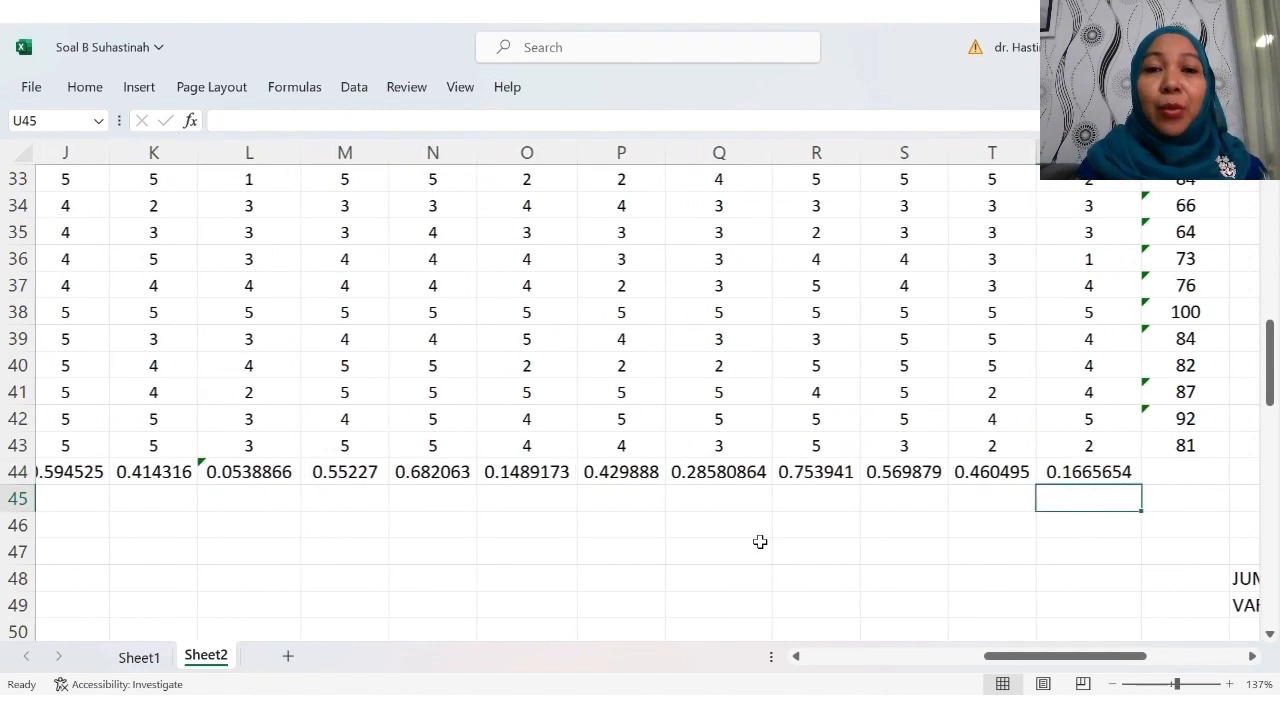
pyautogui.hscroll(-1, 760, 541)
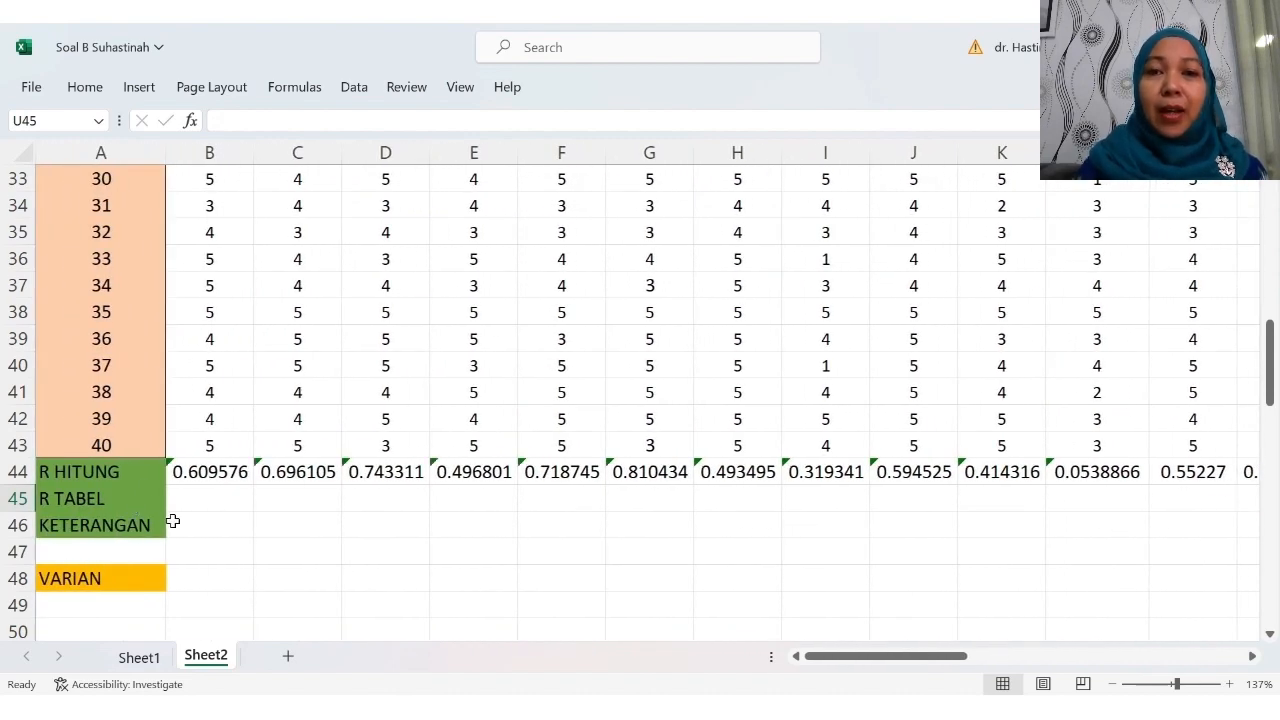
pyautogui.scroll(-5, 381, 567)
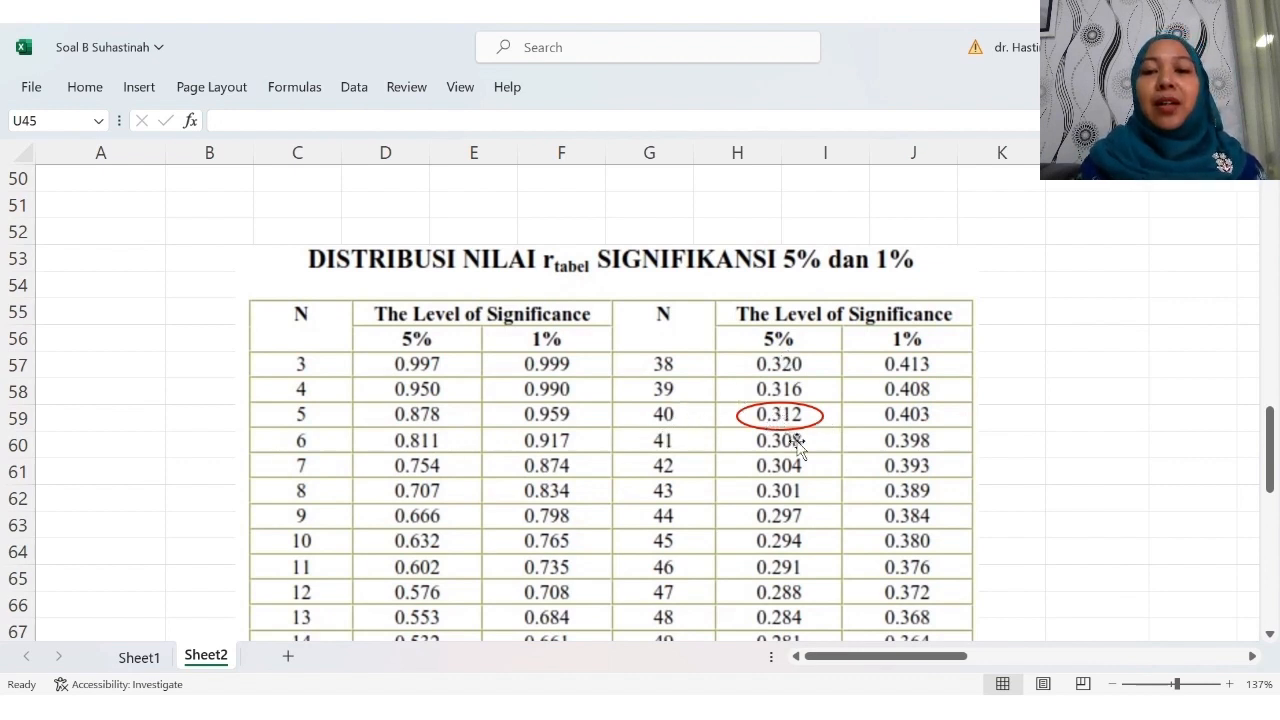
pyautogui.scroll(1, 575, 418)
pyautogui.scroll(3, 575, 418)
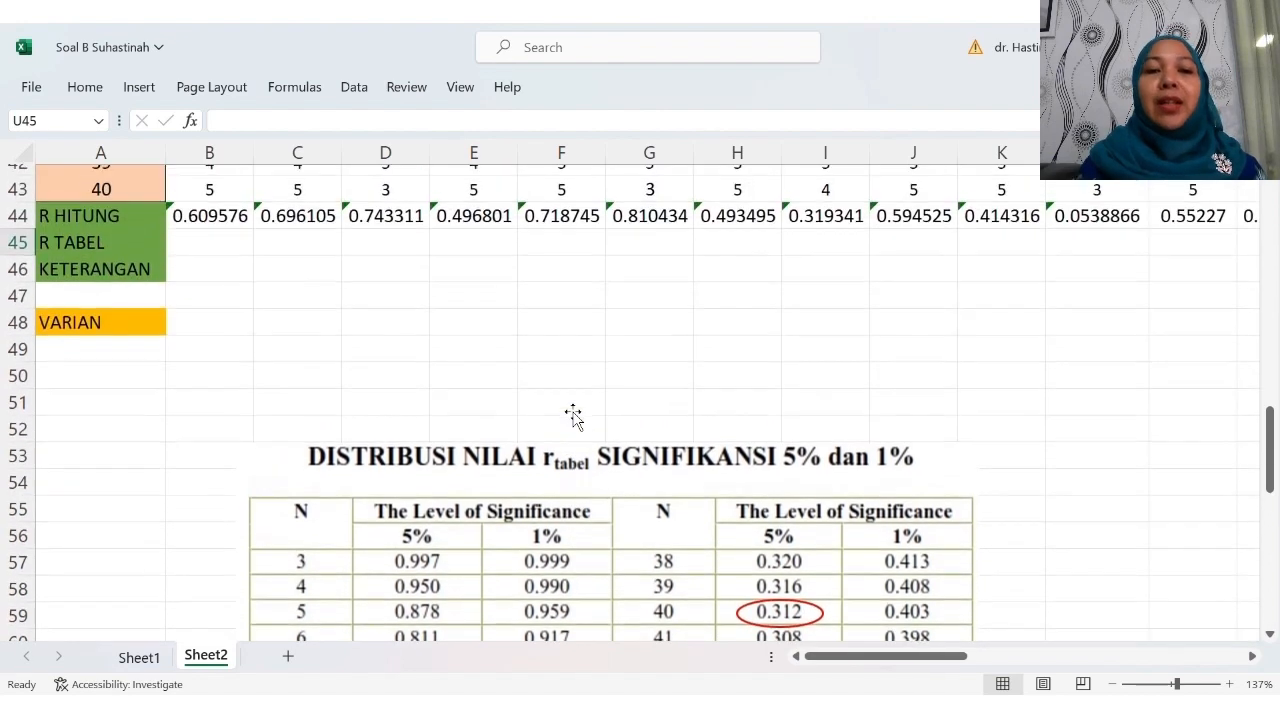
pyautogui.click(241, 264)
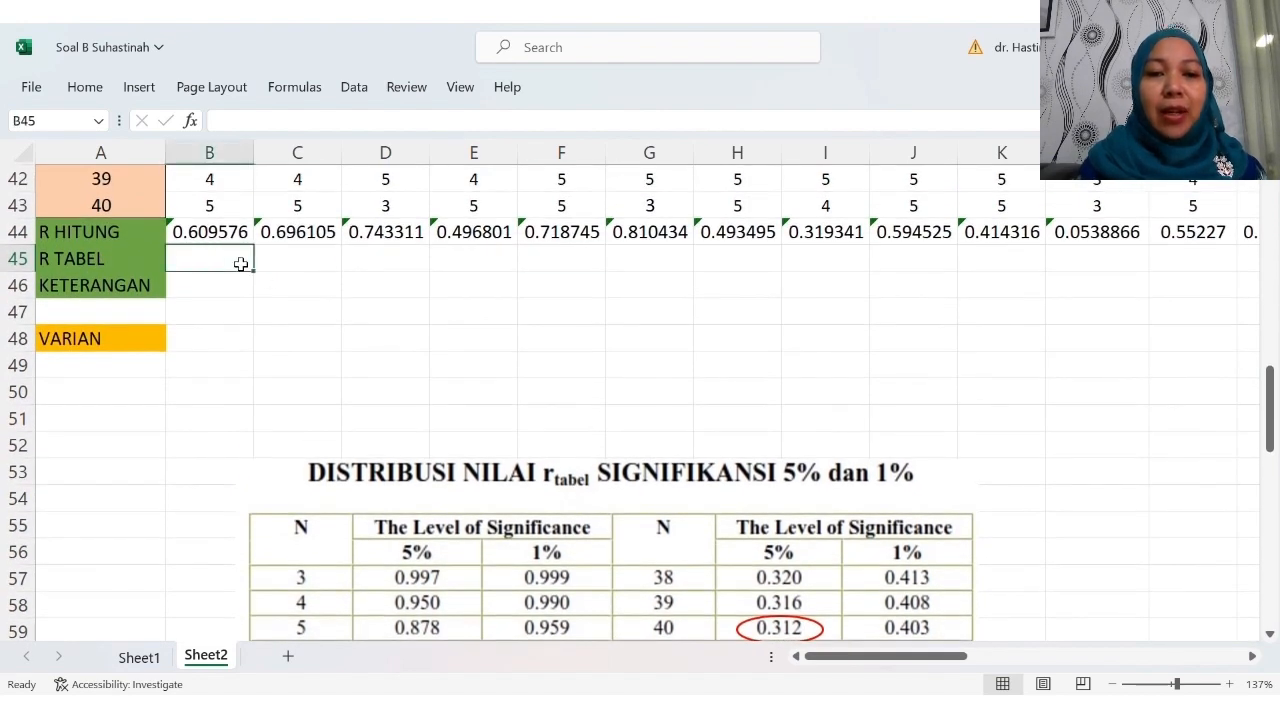
pyautogui.write('0.312')
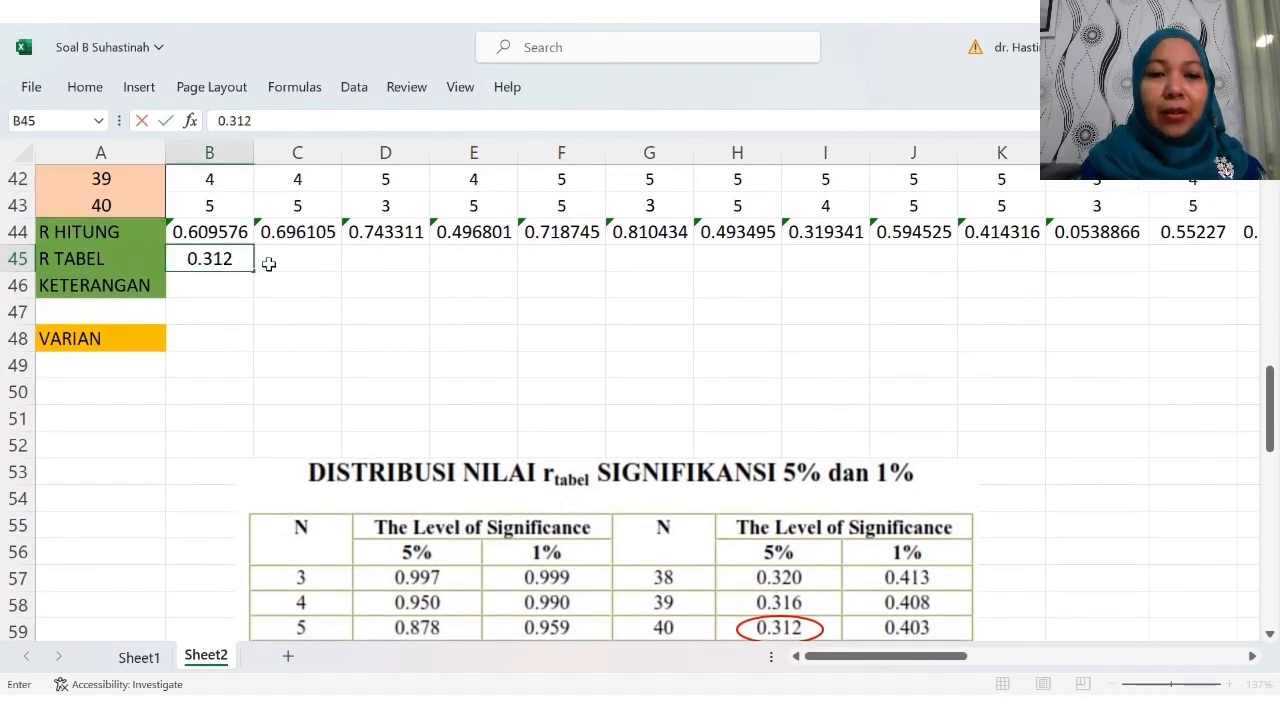
pyautogui.click(272, 262)
# Step: Copy the R TABEL value from B45 into C45 and D45
pyautogui.click(243, 262)
pyautogui.hotkey('ctrl', 'c')
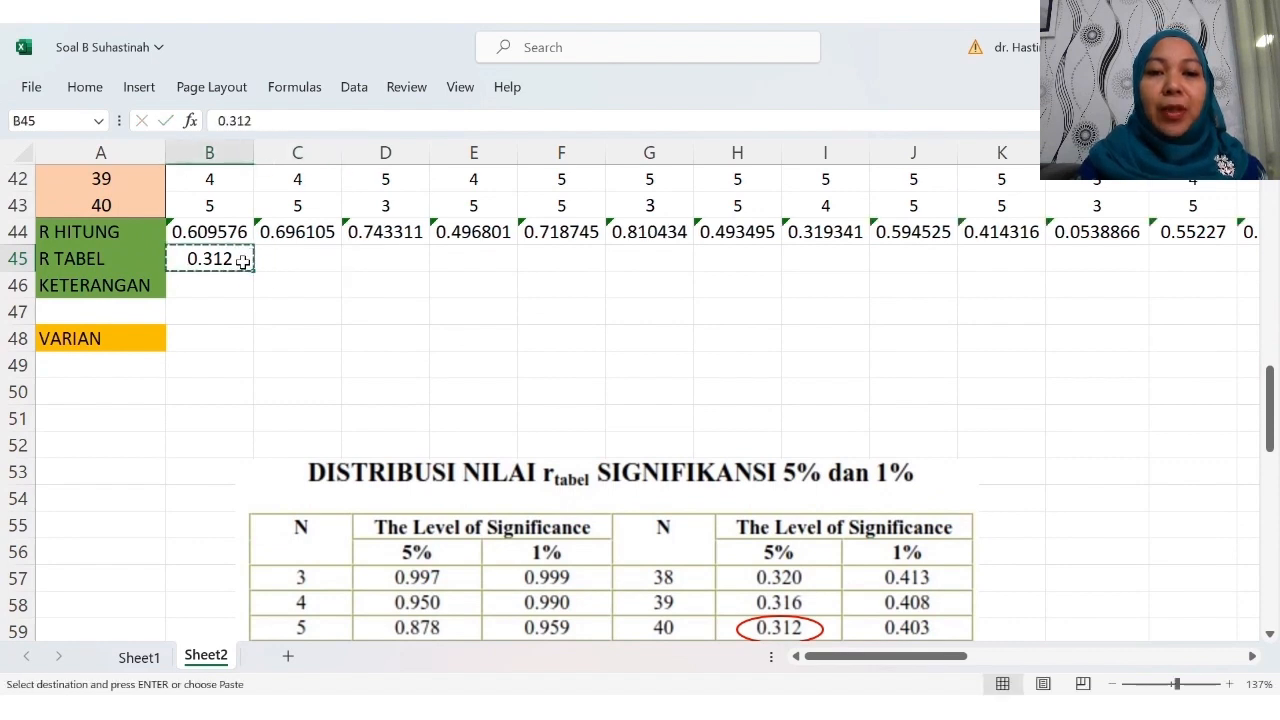
pyautogui.press('Right')
pyautogui.hotkey('ctrl', 'v')
pyautogui.press('Right')
pyautogui.hotkey('ctrl', 'v')
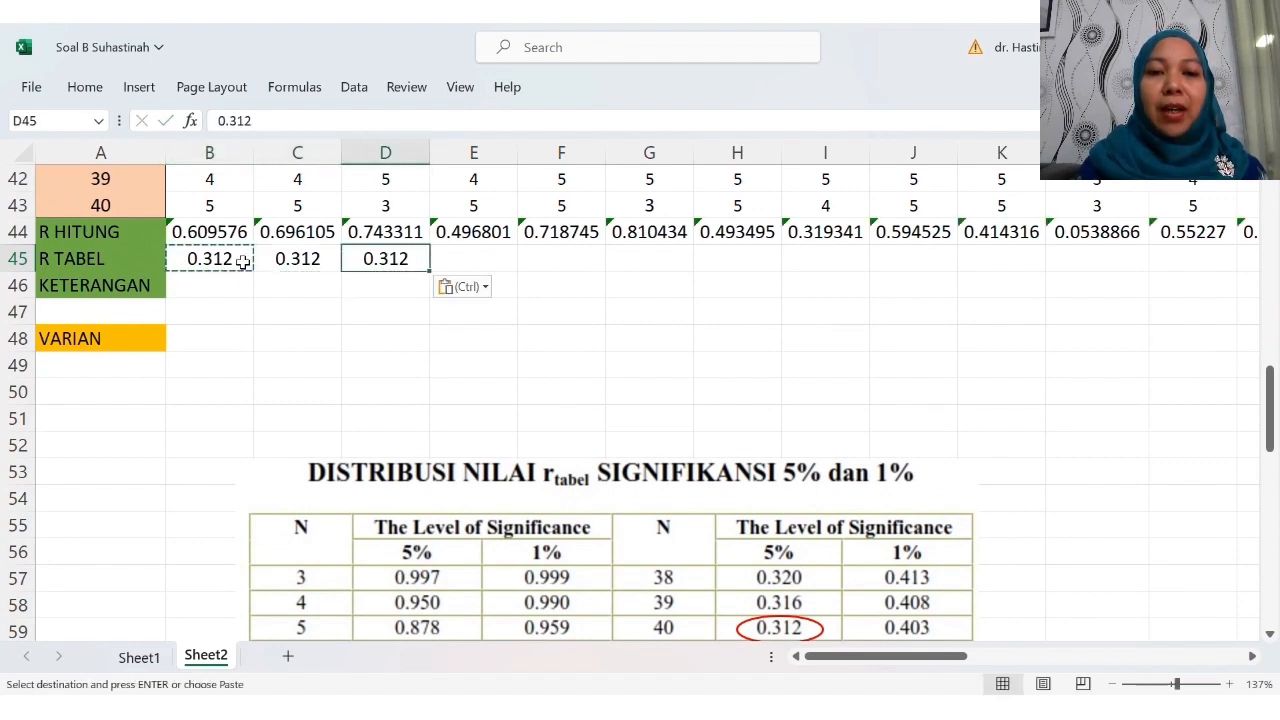
# Step: Fill the R TABEL value 0.312 from B45 across to U45
pyautogui.click(247, 262)
pyautogui.moveTo(257, 277); pyautogui.dragTo(989, 267)
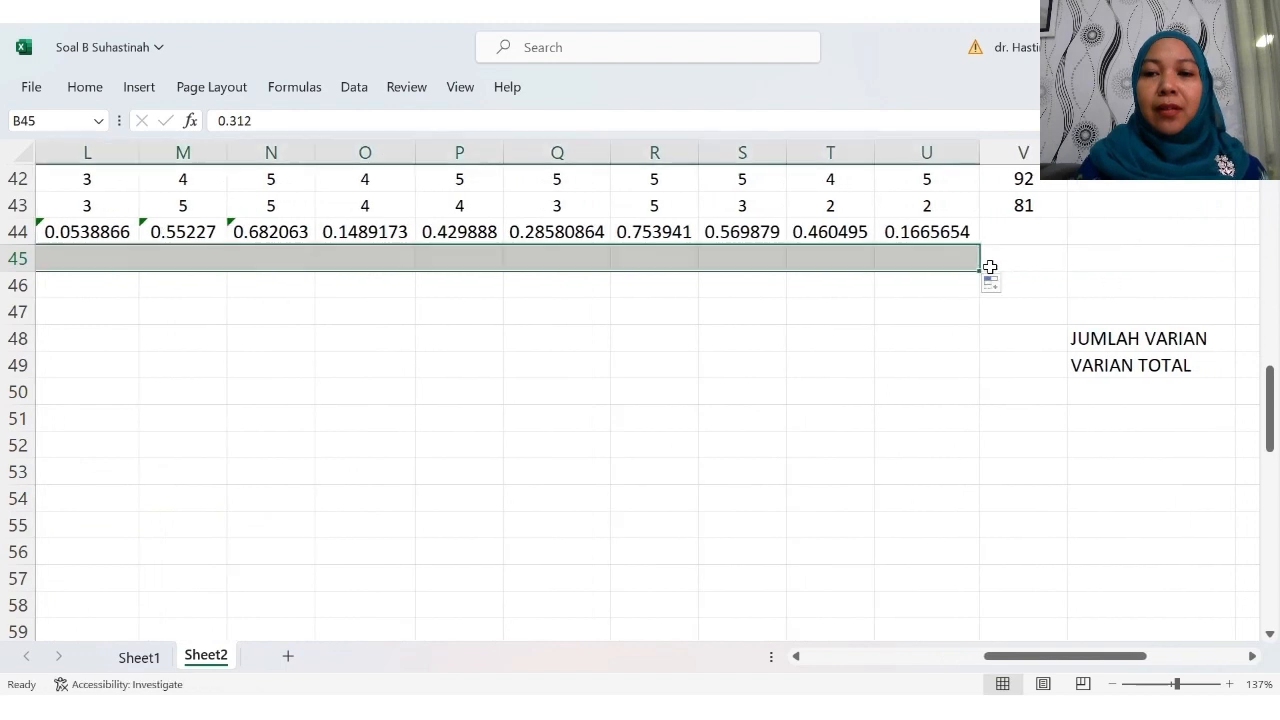
pyautogui.click(785, 310)
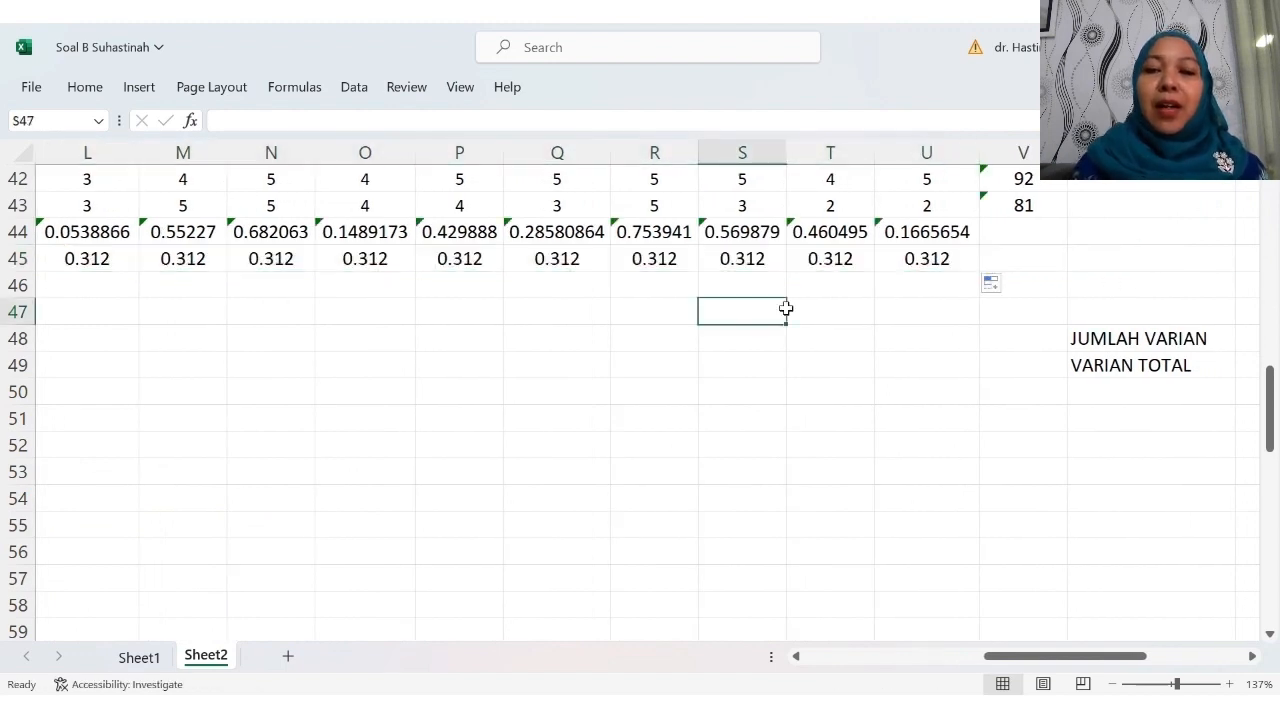
# Step: Start an IF function in the KETERANGAN cell B46 with the logical test B44>B45
pyautogui.hscroll(-7, 593, 370)
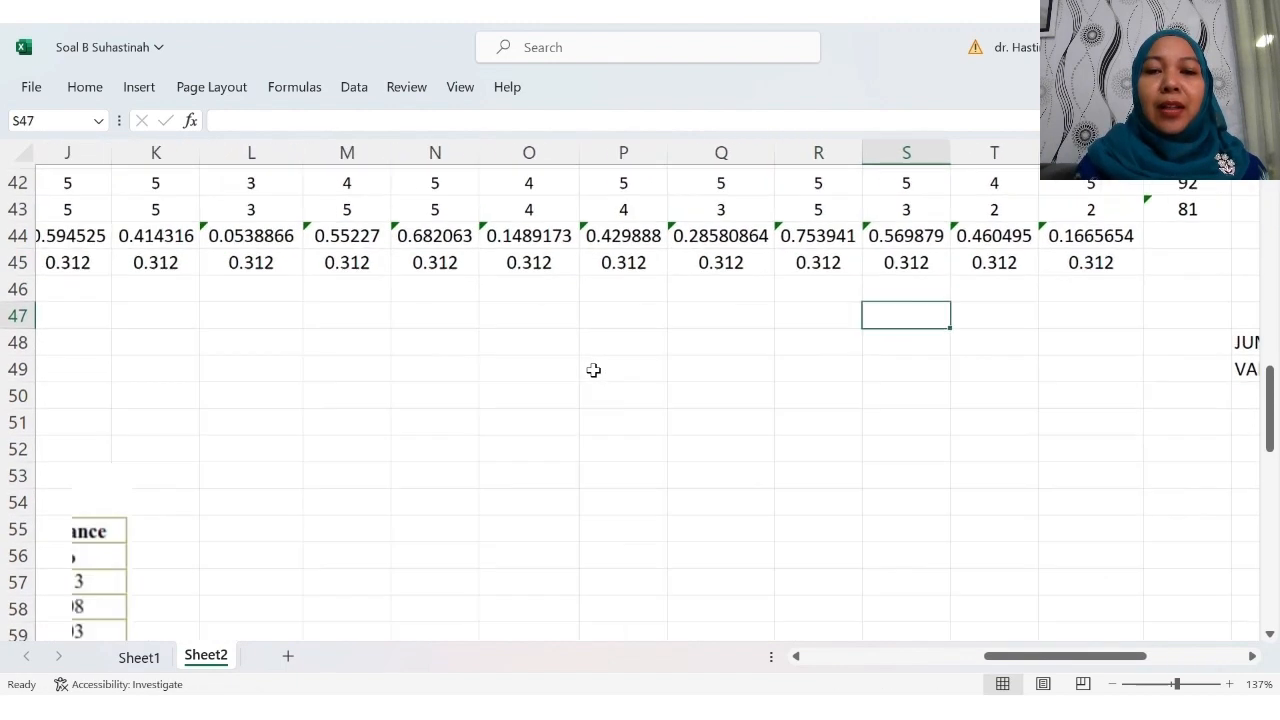
pyautogui.hscroll(-4, 593, 370)
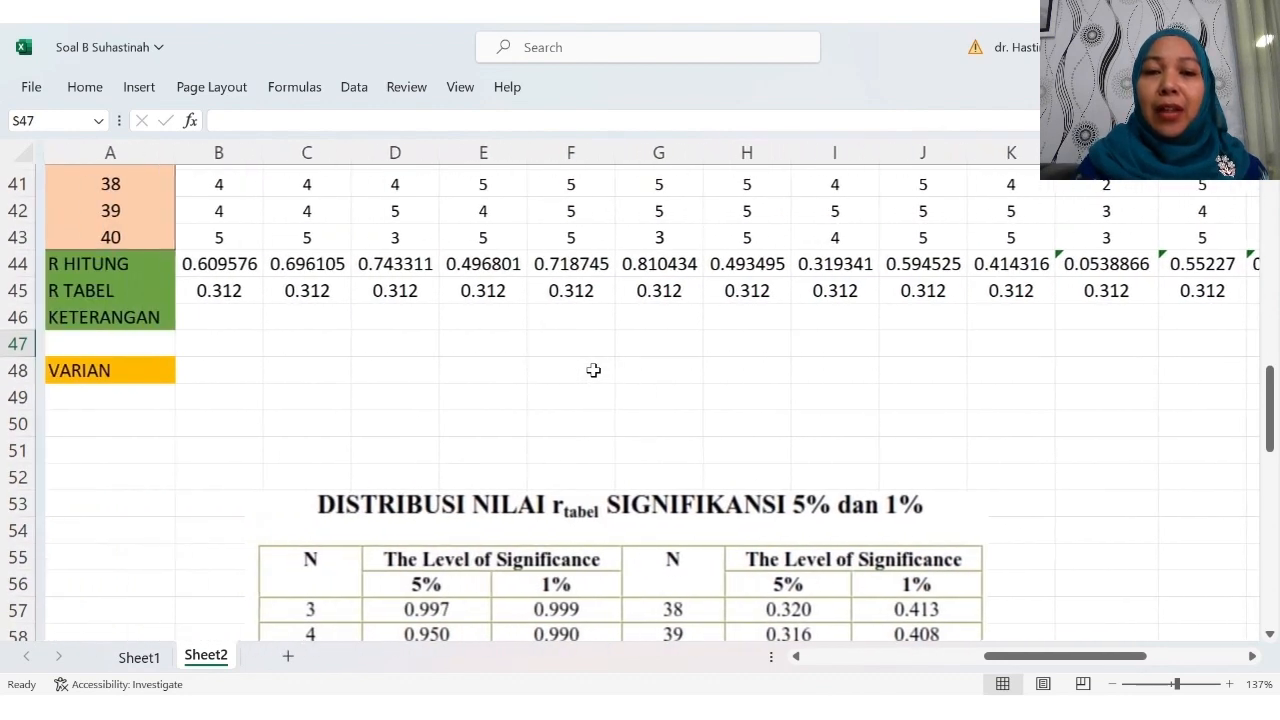
pyautogui.click(209, 320)
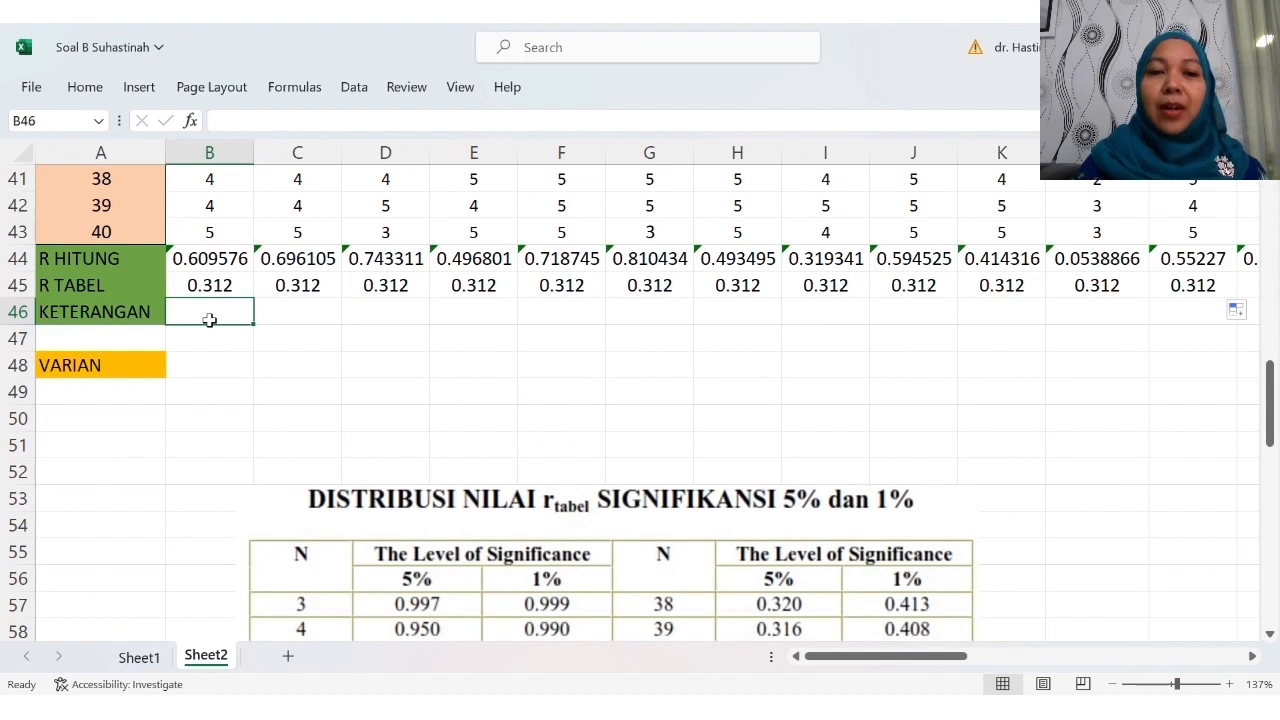
pyautogui.write('=IF(')
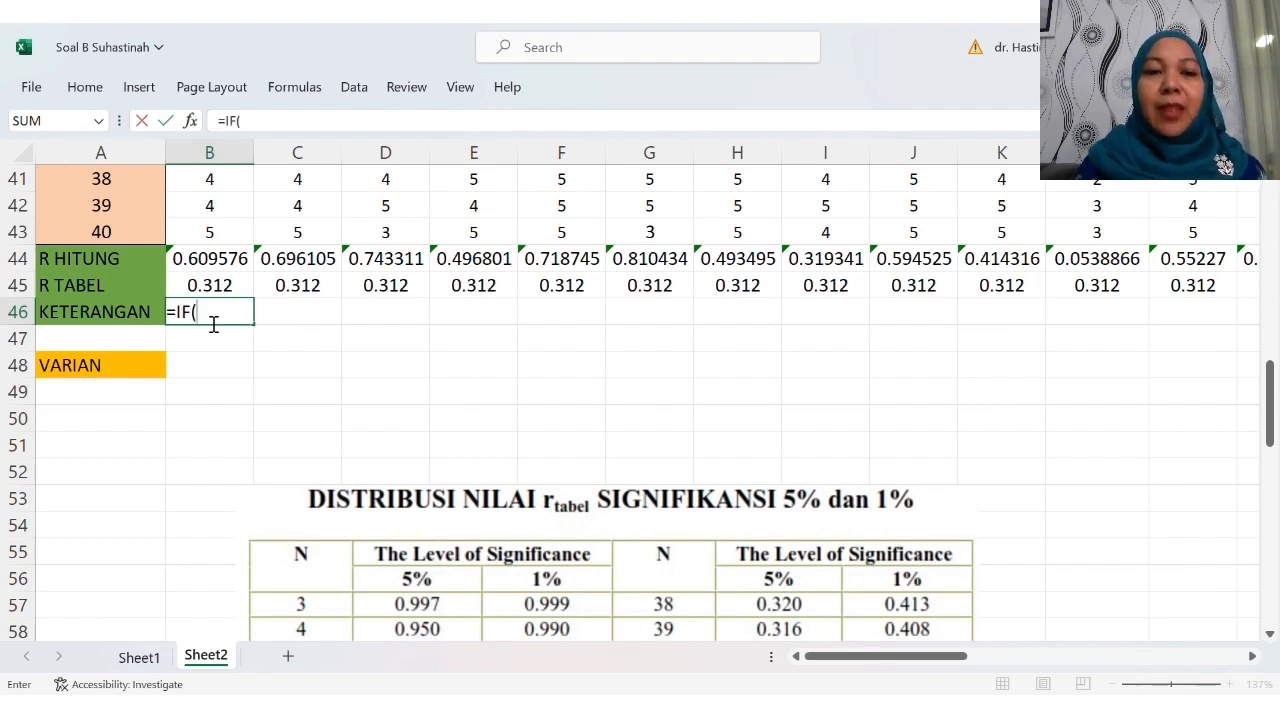
pyautogui.click(190, 121)
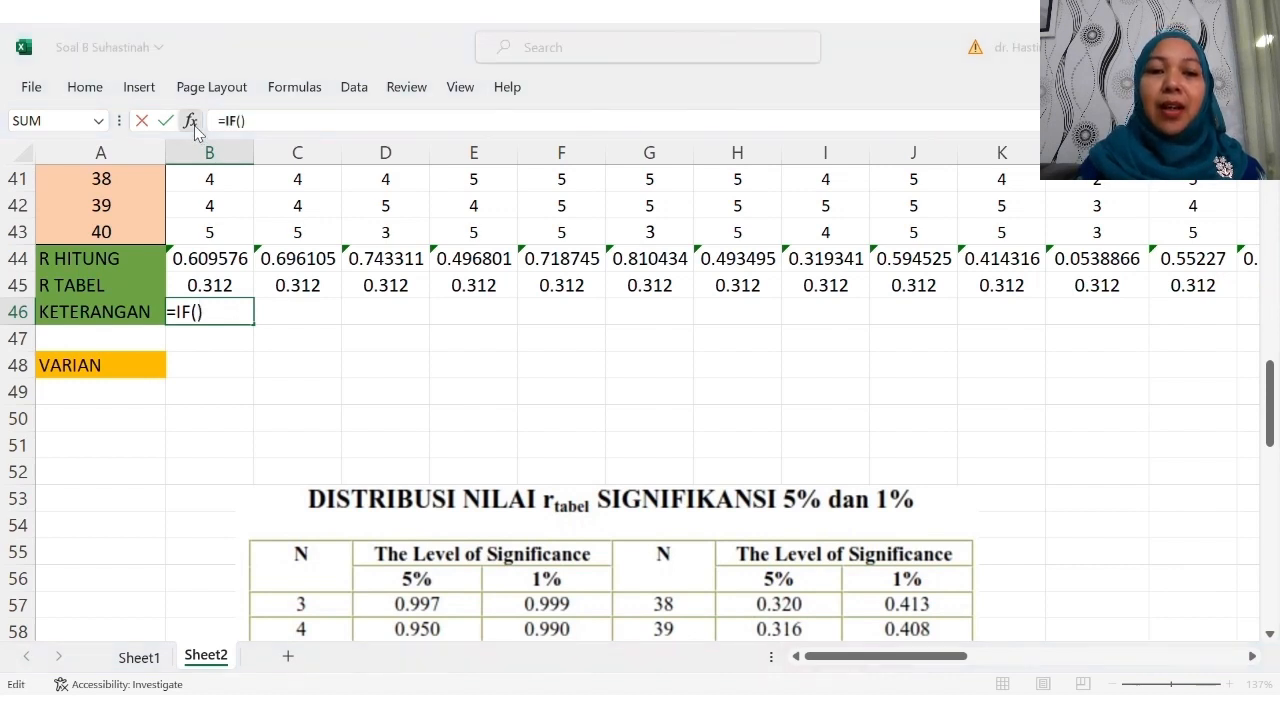
pyautogui.click(232, 268)
pyautogui.write('>')
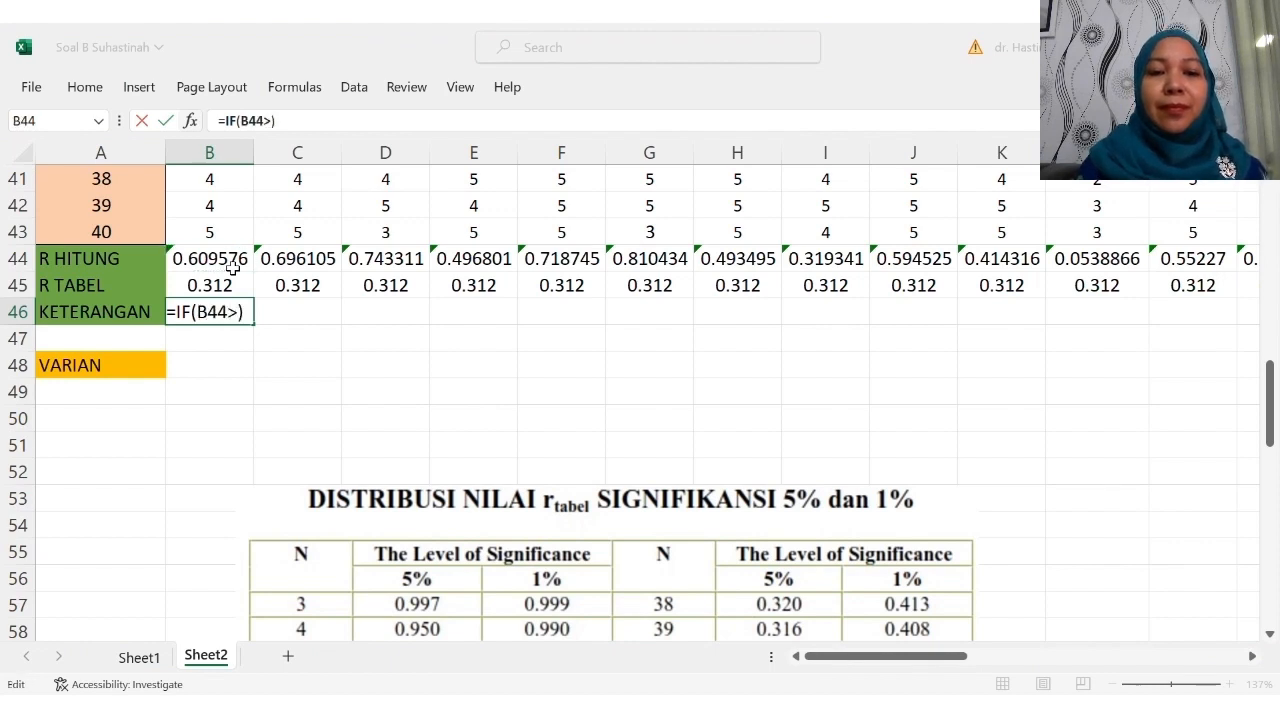
pyautogui.click(232, 291)
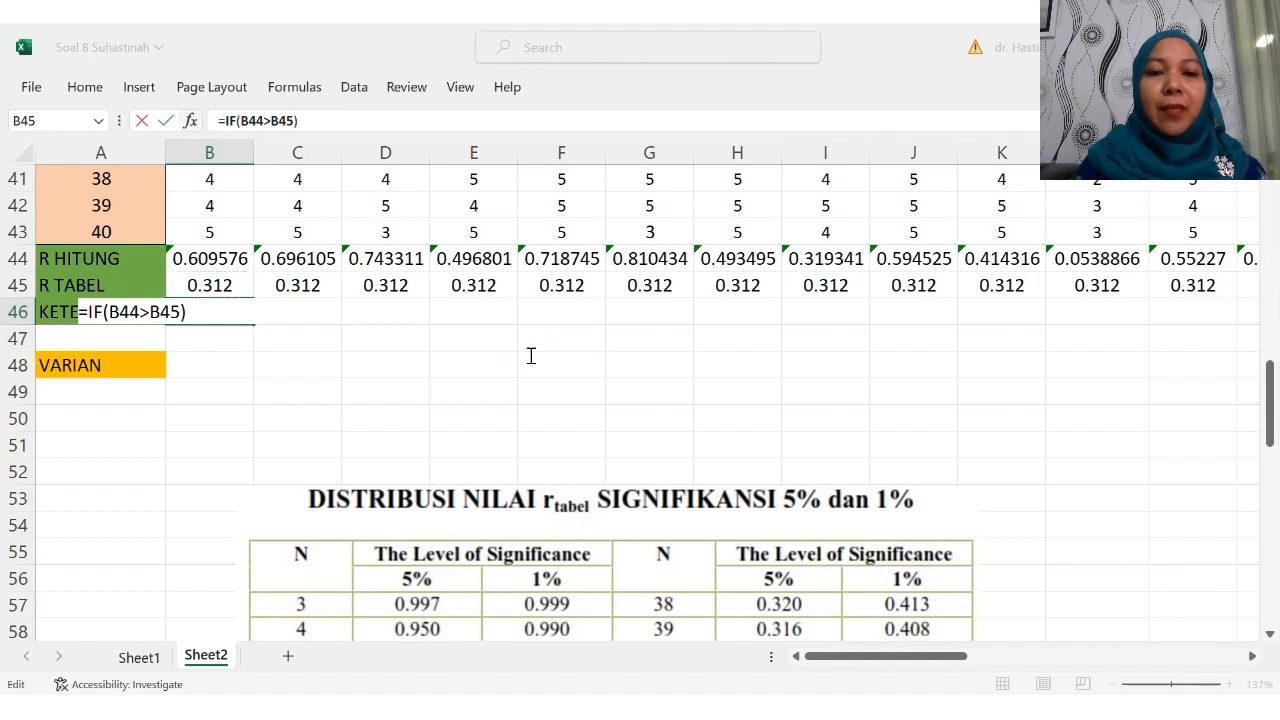
# Step: Set the IF function's value-if-true in B46 to the quoted text "VALID"
pyautogui.write(',"VALID')
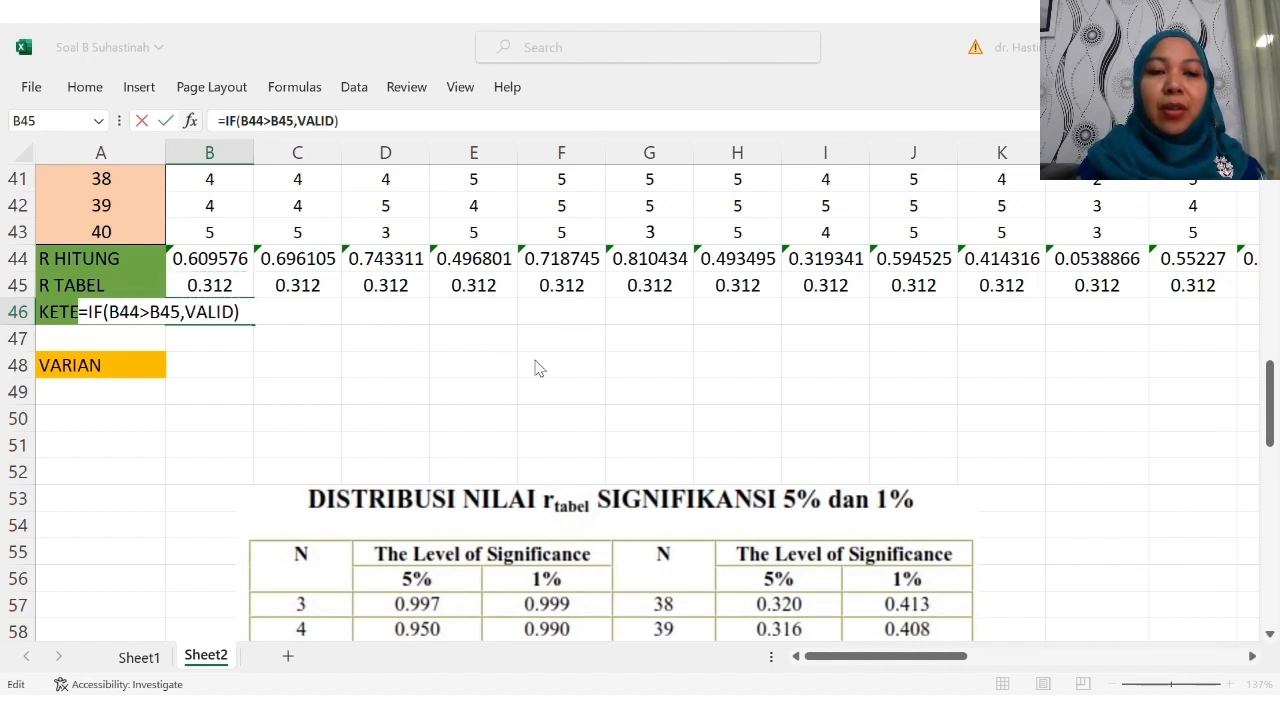
pyautogui.write('"')
pyautogui.press('Left')
pyautogui.press('Left')
pyautogui.press('Left')
pyautogui.press('Left')
pyautogui.press('Left')
pyautogui.press('Left')
pyautogui.write('"')
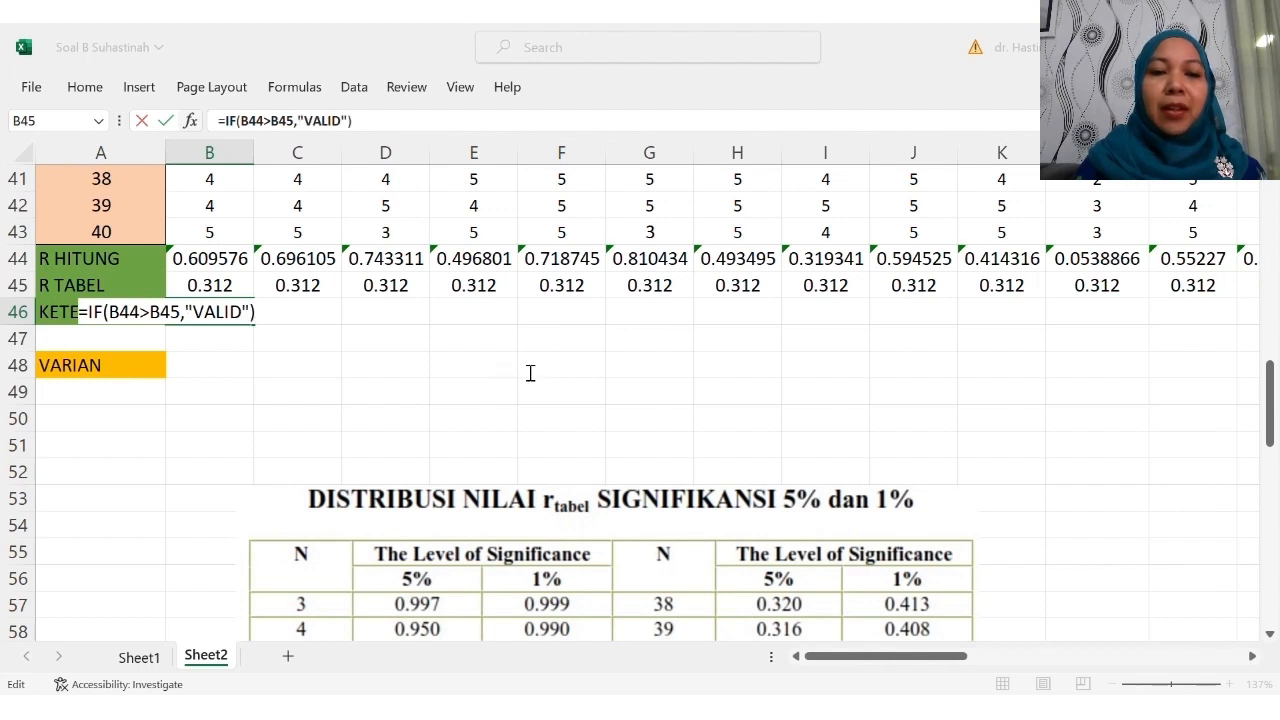
# Step: Set the value-if-false to "NOT VALID" and enter the completed IF formula in B46
pyautogui.write(',"NOT ')
pyautogui.write('VALID')
pyautogui.write('"')
pyautogui.press('Left')
pyautogui.press('Left')
pyautogui.press('Left')
pyautogui.press('Left')
pyautogui.press('Left')
pyautogui.press('Left')
pyautogui.press('Left')
pyautogui.press('Left')
pyautogui.press('Left')
pyautogui.press('Left')
pyautogui.write('"')
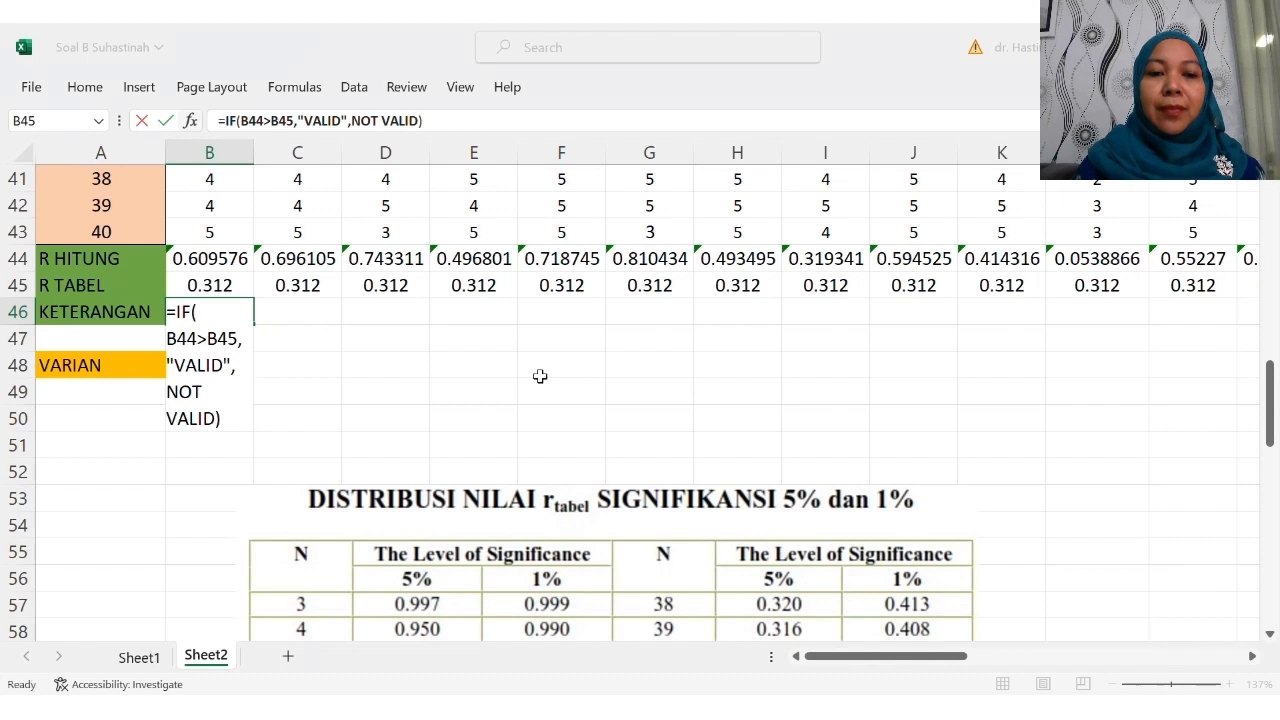
pyautogui.hotkey('ctrl', 'Return')
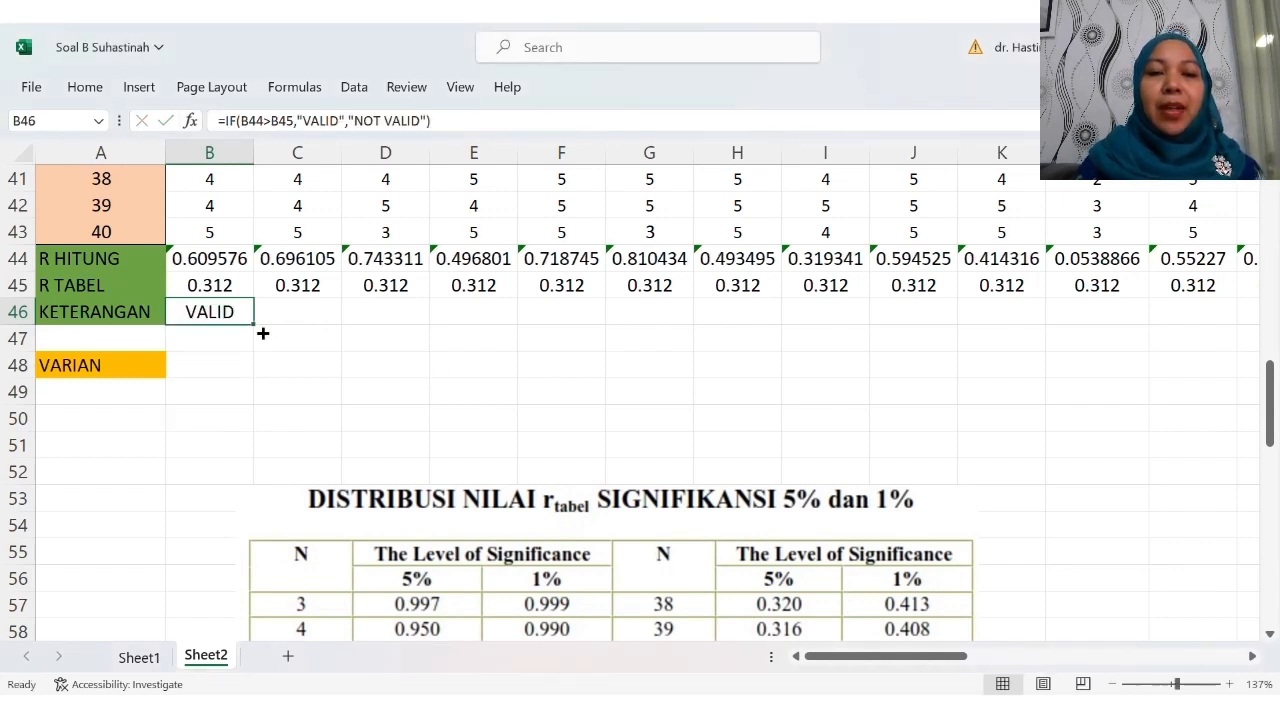
# Step: Fill the KETERANGAN formula from B46 across to U46 for all 20 questions
pyautogui.moveTo(262, 333); pyautogui.dragTo(1005, 314)
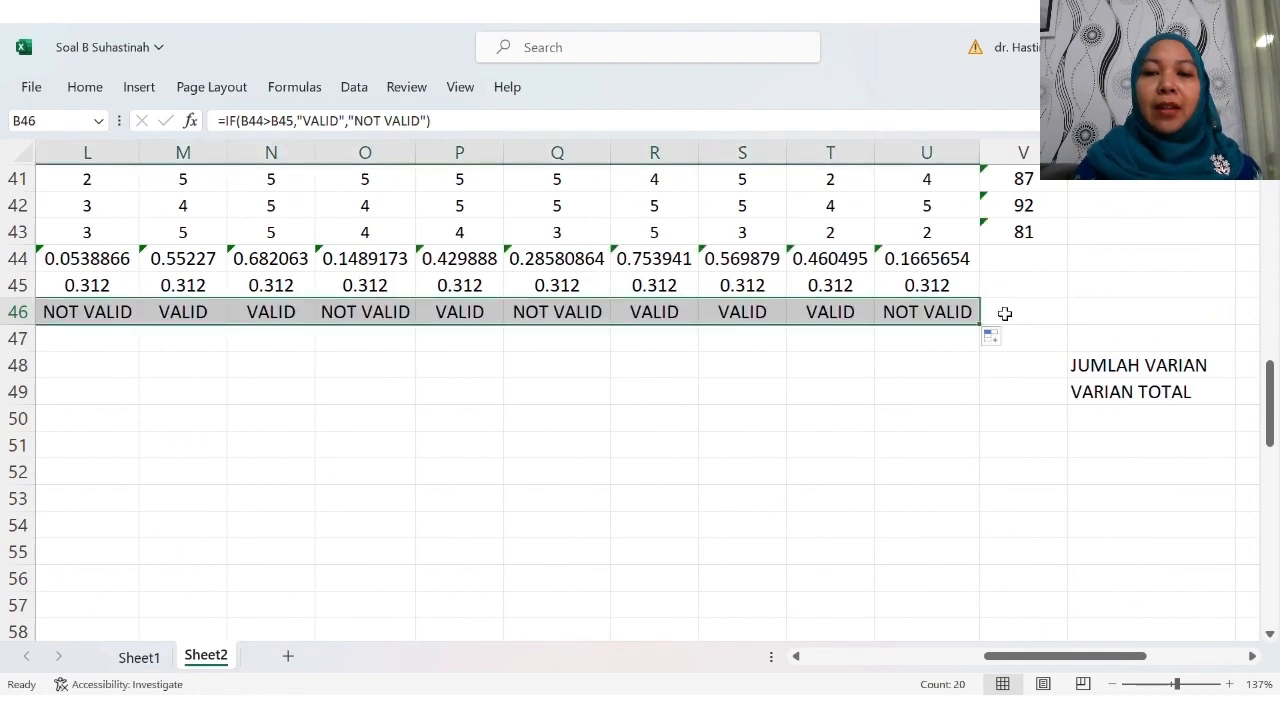
pyautogui.click(640, 391)
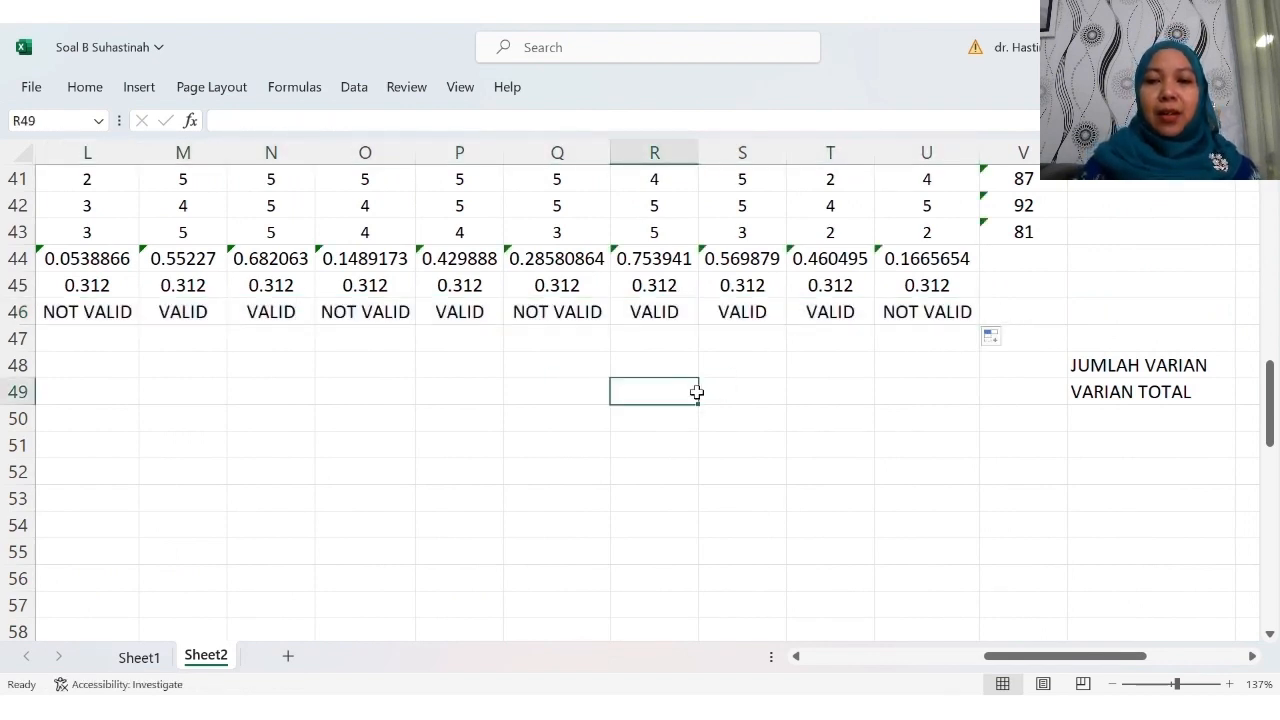
# Step: Highlight the NOT VALID cells L46, O46, Q46 and U46 with a yellow fill
pyautogui.click(130, 315)
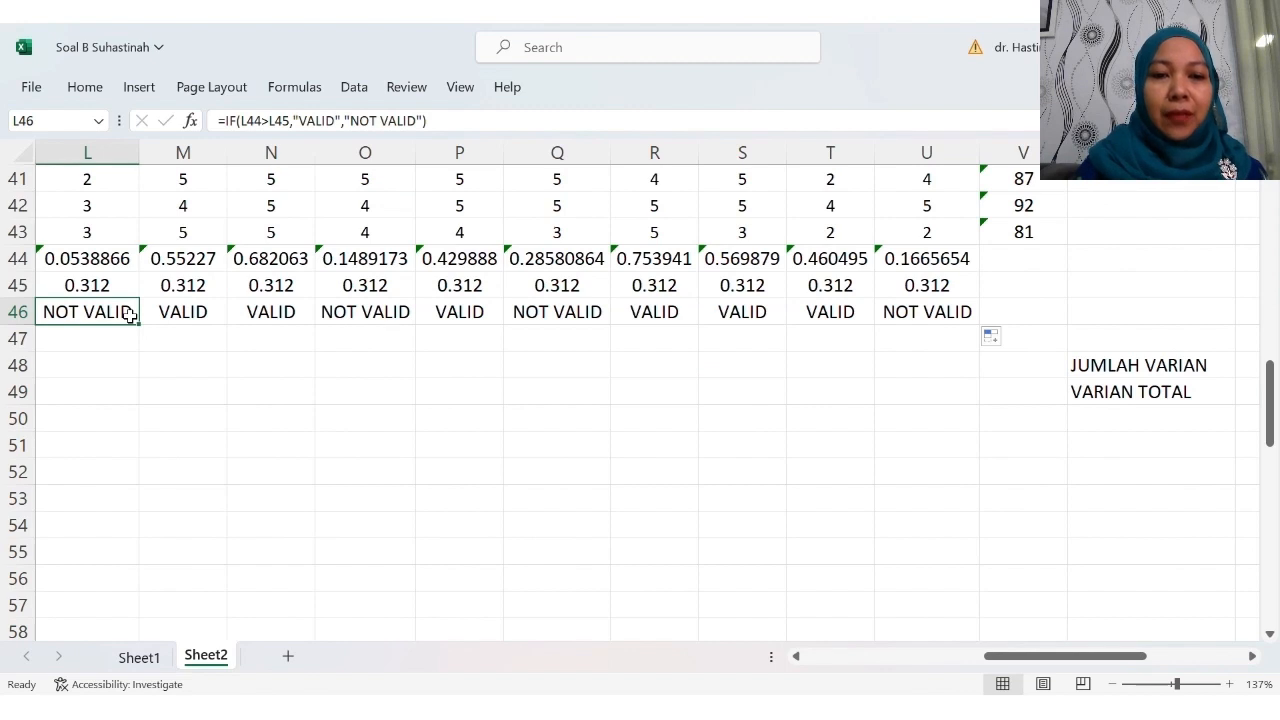
pyautogui.keyDown('ctrl'); pyautogui.click(352, 314); pyautogui.keyUp('ctrl')
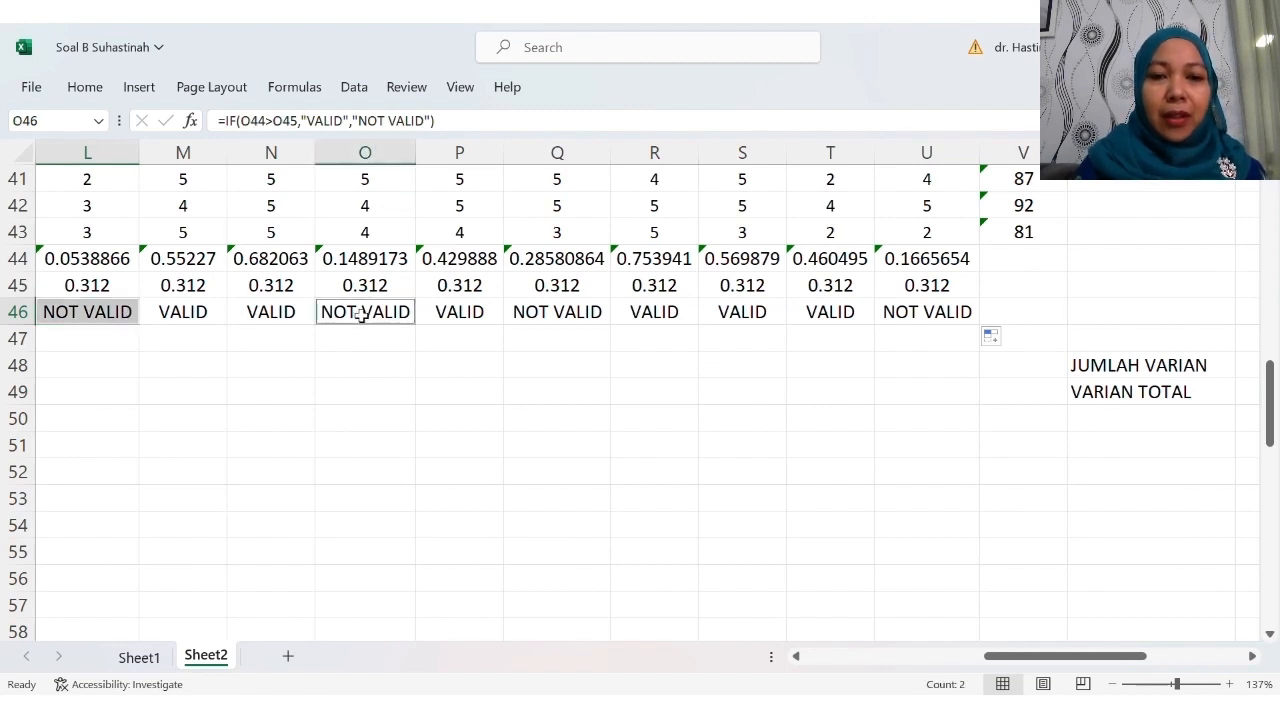
pyautogui.keyDown('ctrl'); pyautogui.click(535, 318); pyautogui.keyUp('ctrl')
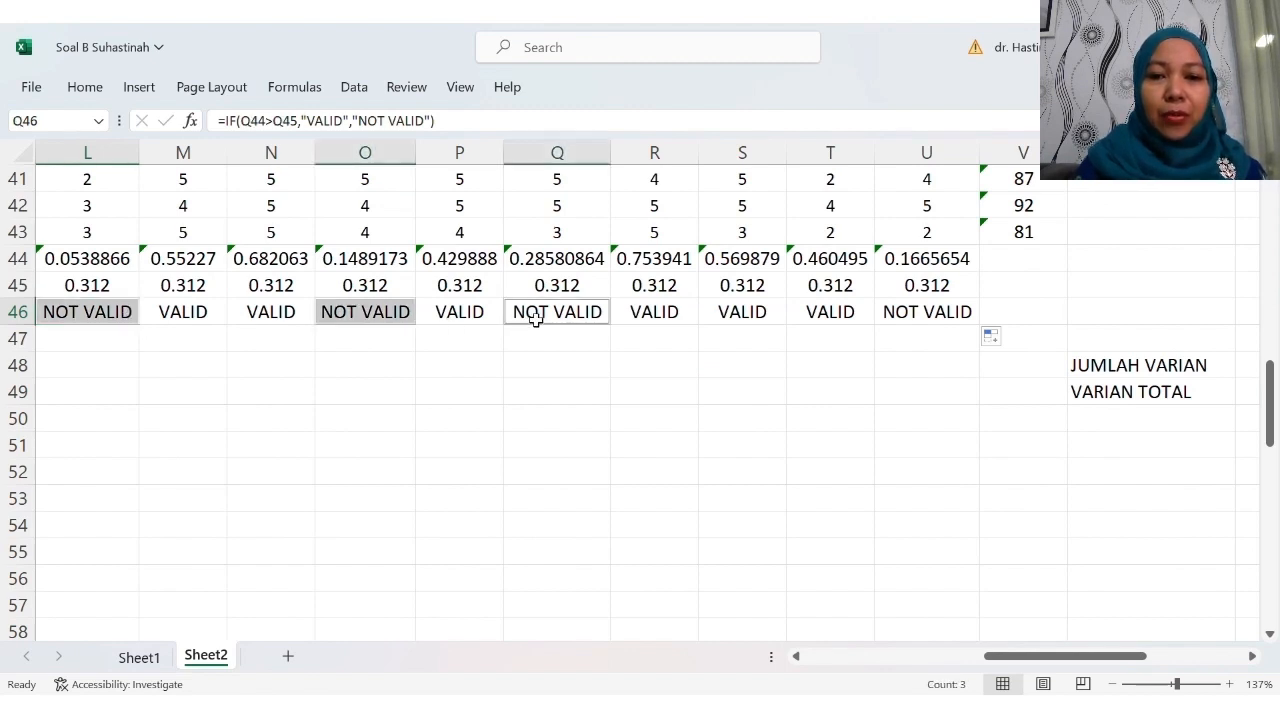
pyautogui.keyDown('ctrl'); pyautogui.click(926, 320); pyautogui.keyUp('ctrl')
pyautogui.click(98, 90)
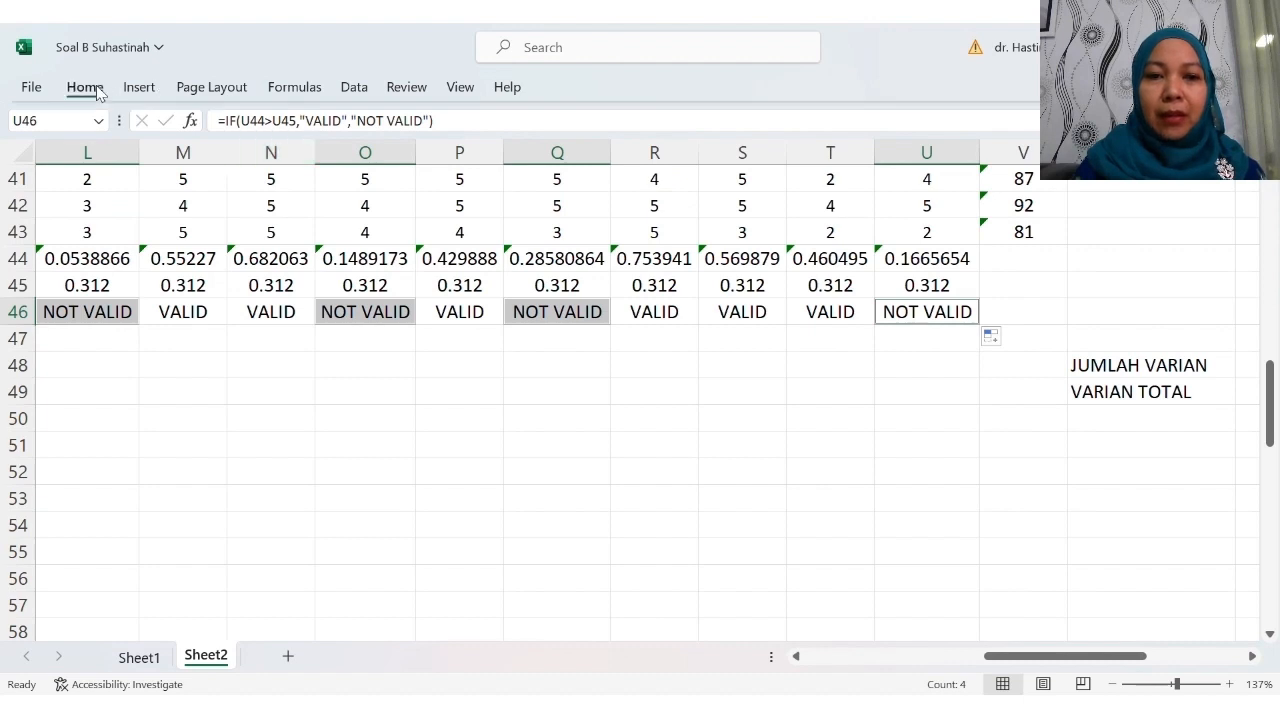
pyautogui.click(268, 162)
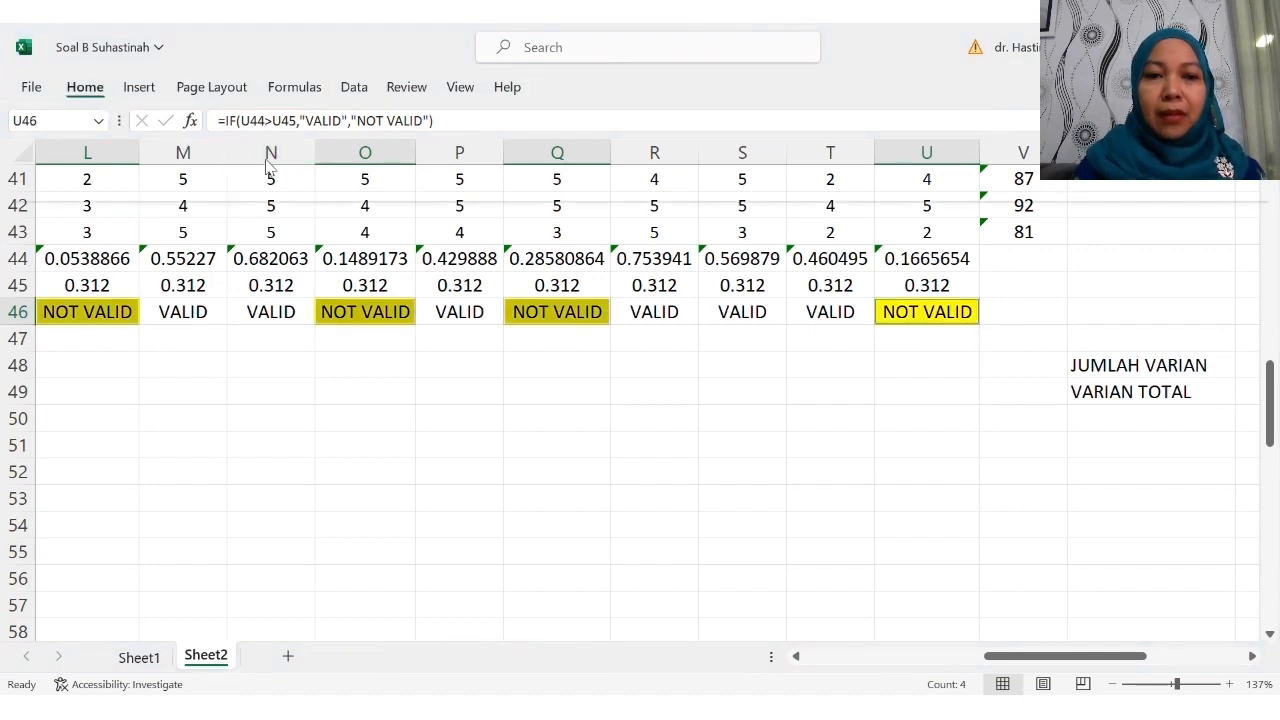
pyautogui.click(600, 399)
# Step: Calculate the first question's variance in the VARIAN cell B48 with a VAR formula over B4:B43
pyautogui.hscroll(-4, 559, 491)
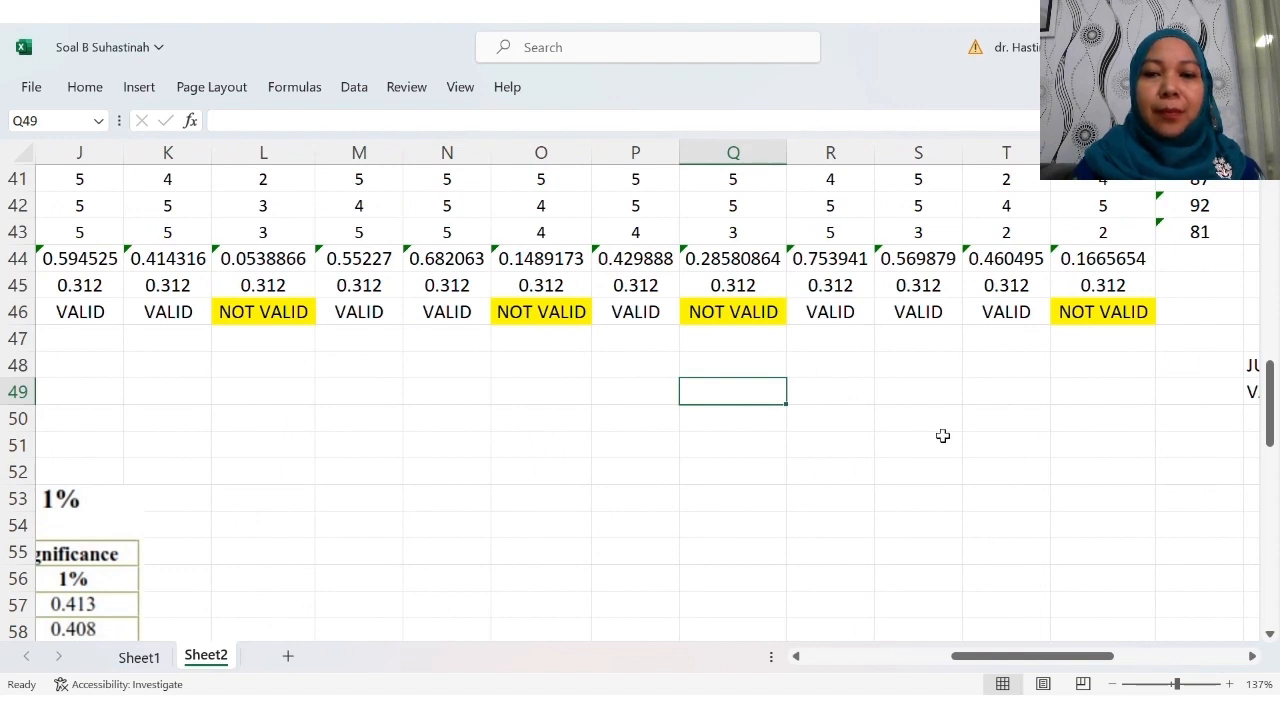
pyautogui.hscroll(3, 943, 436)
pyautogui.hscroll(1, 943, 436)
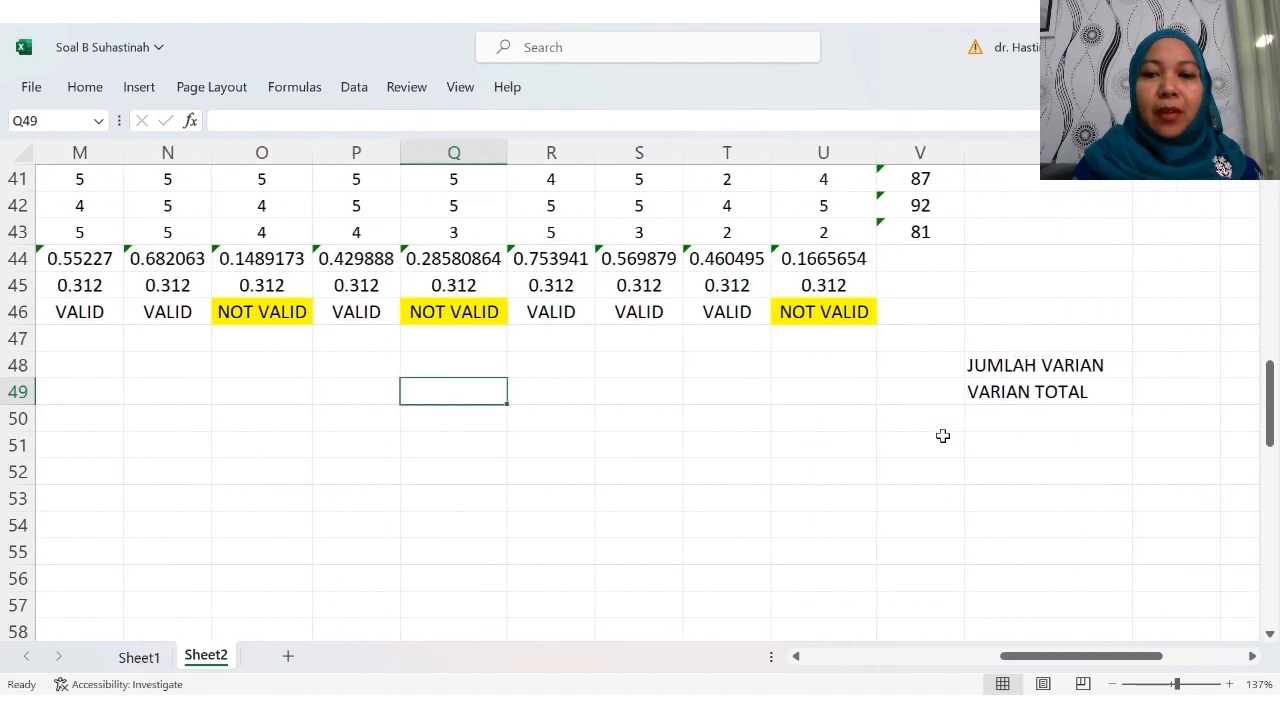
pyautogui.click(950, 375)
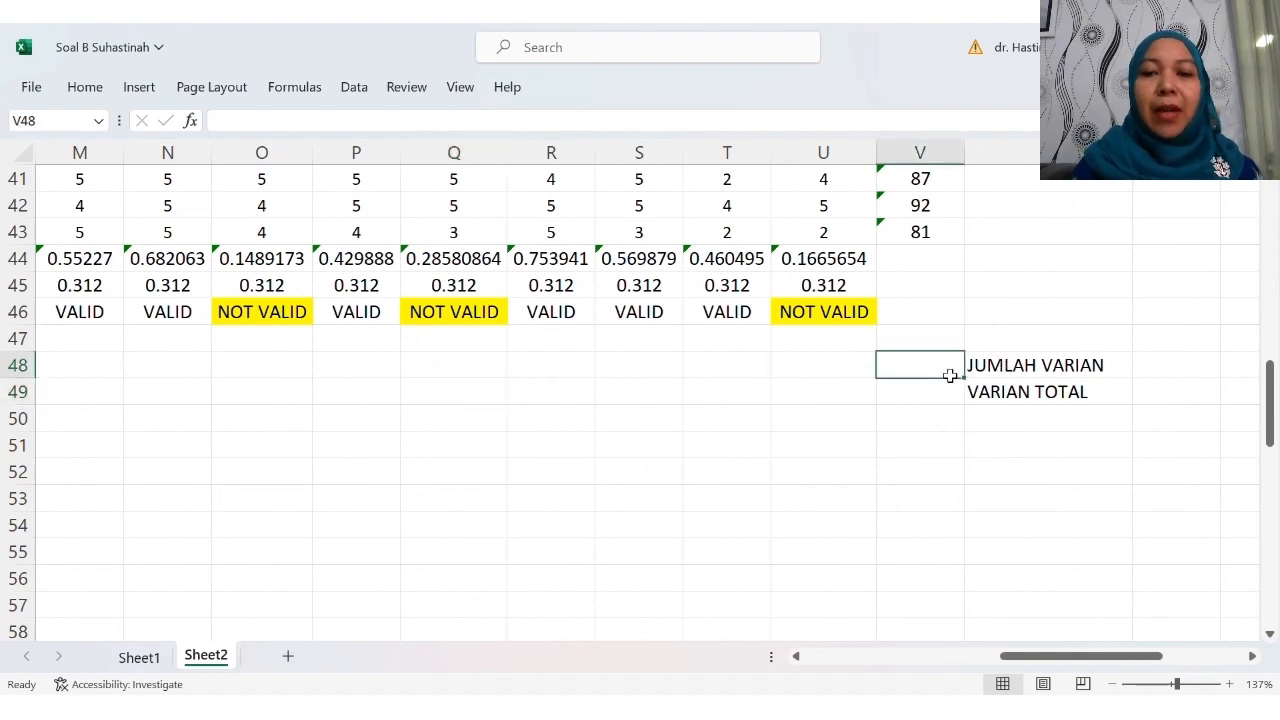
pyautogui.hscroll(-10, 503, 380)
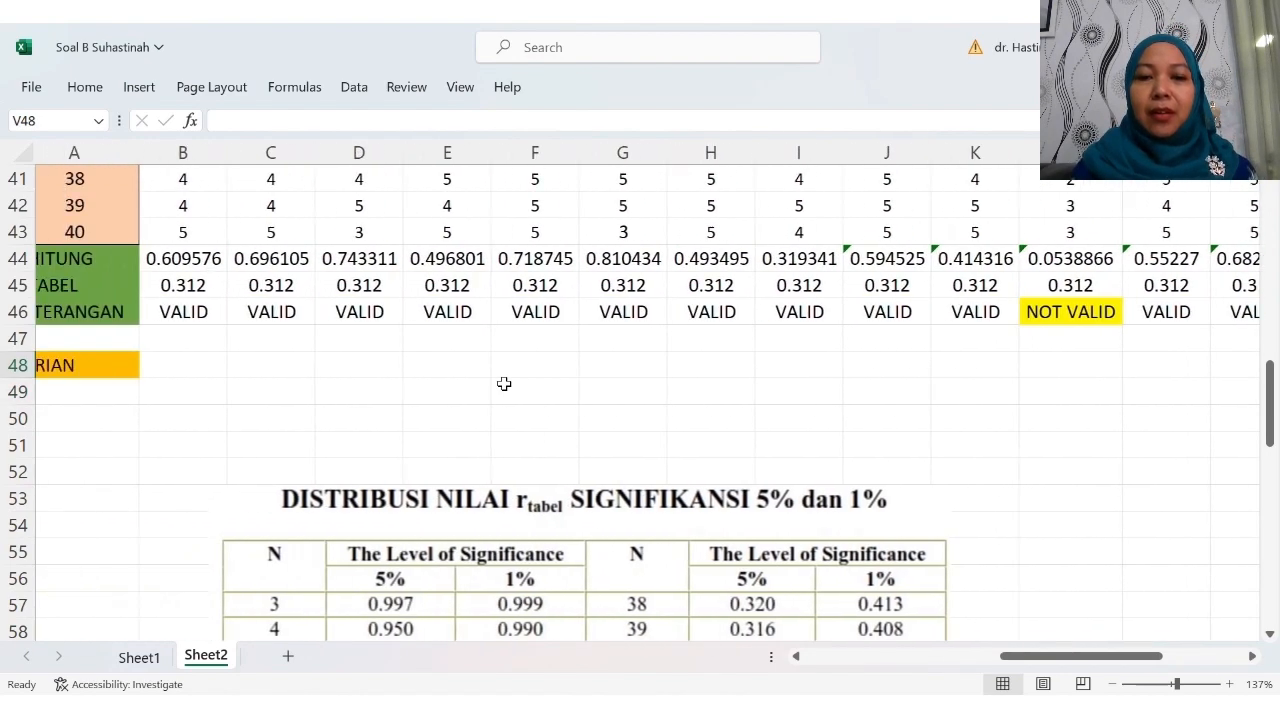
pyautogui.click(107, 368)
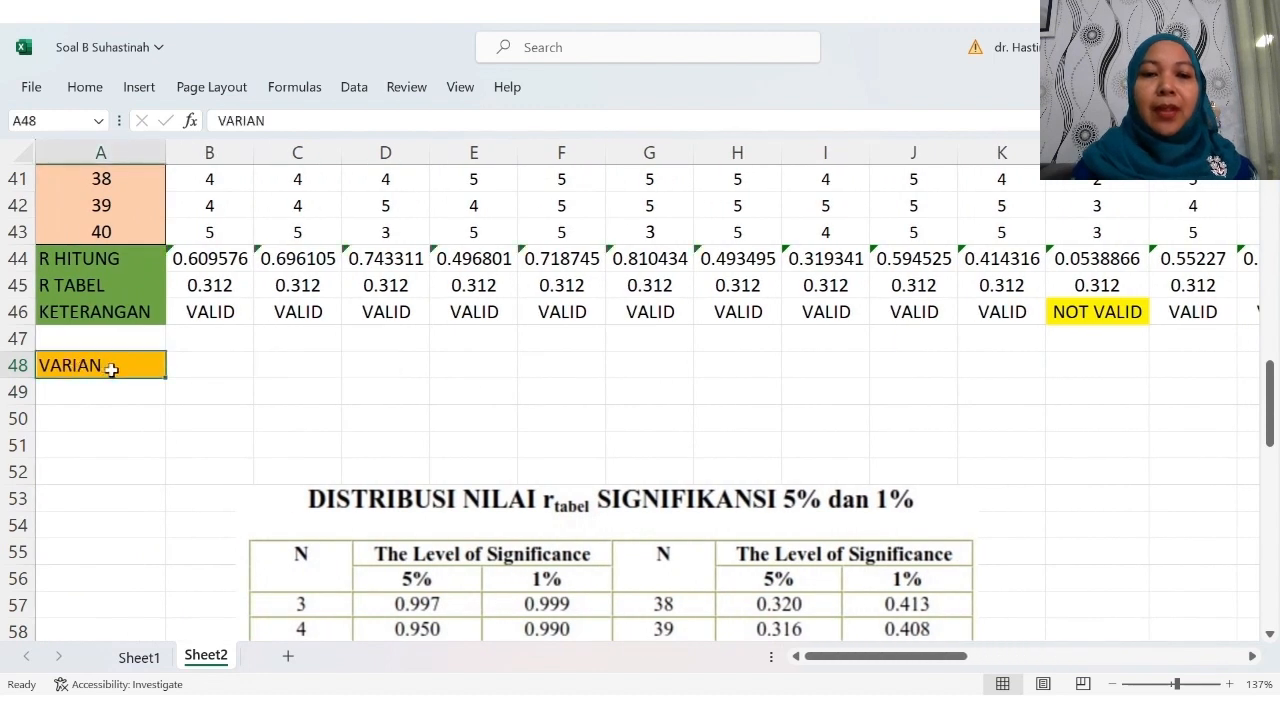
pyautogui.click(203, 377)
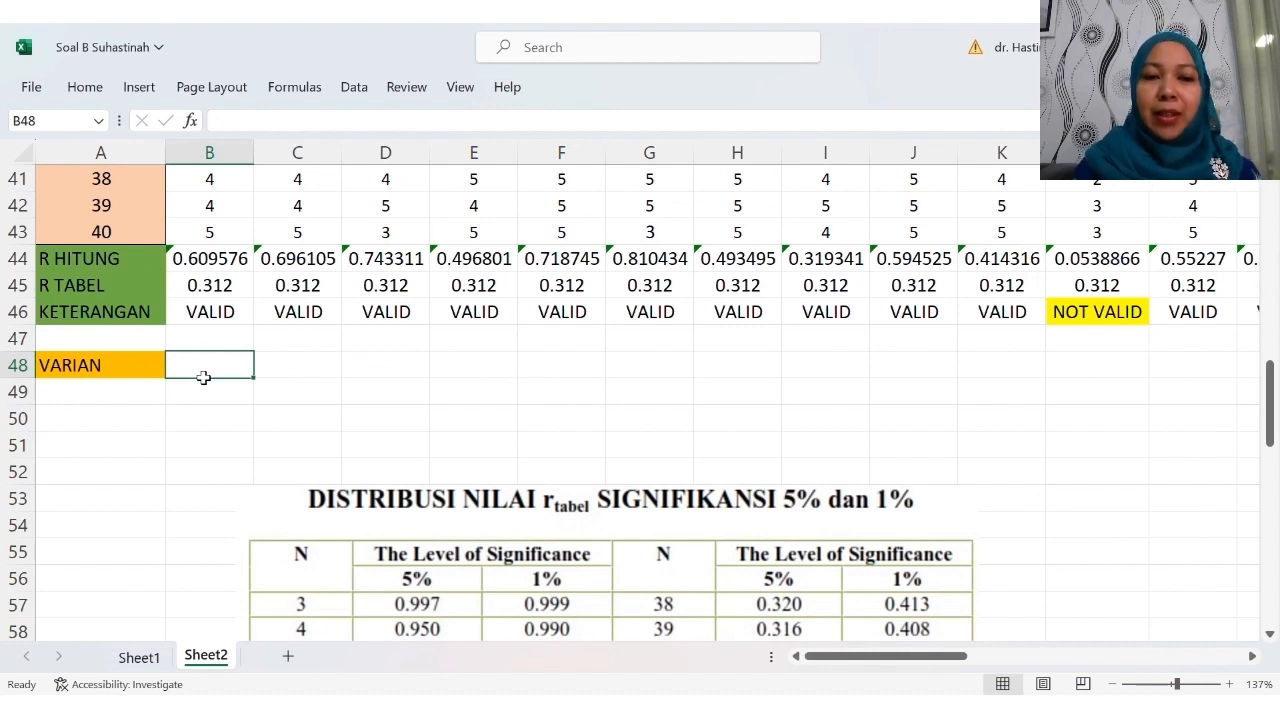
pyautogui.write('=VAR')
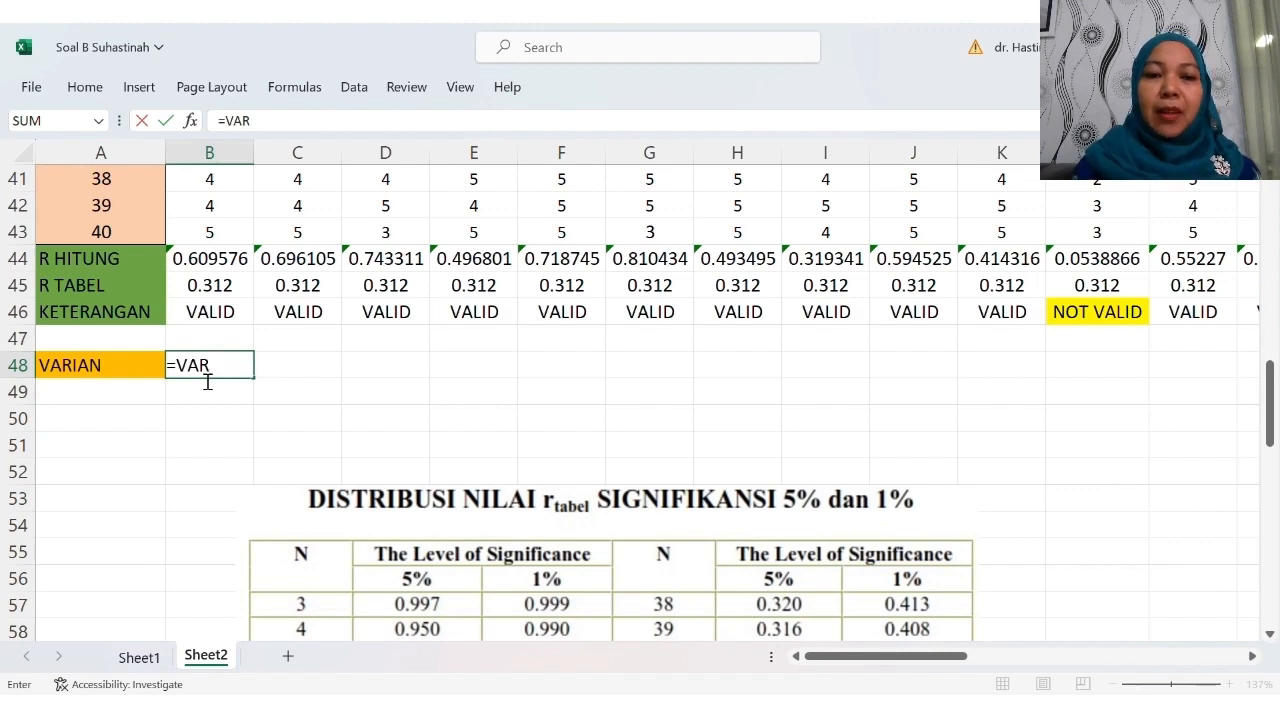
pyautogui.scroll(13, 266, 251)
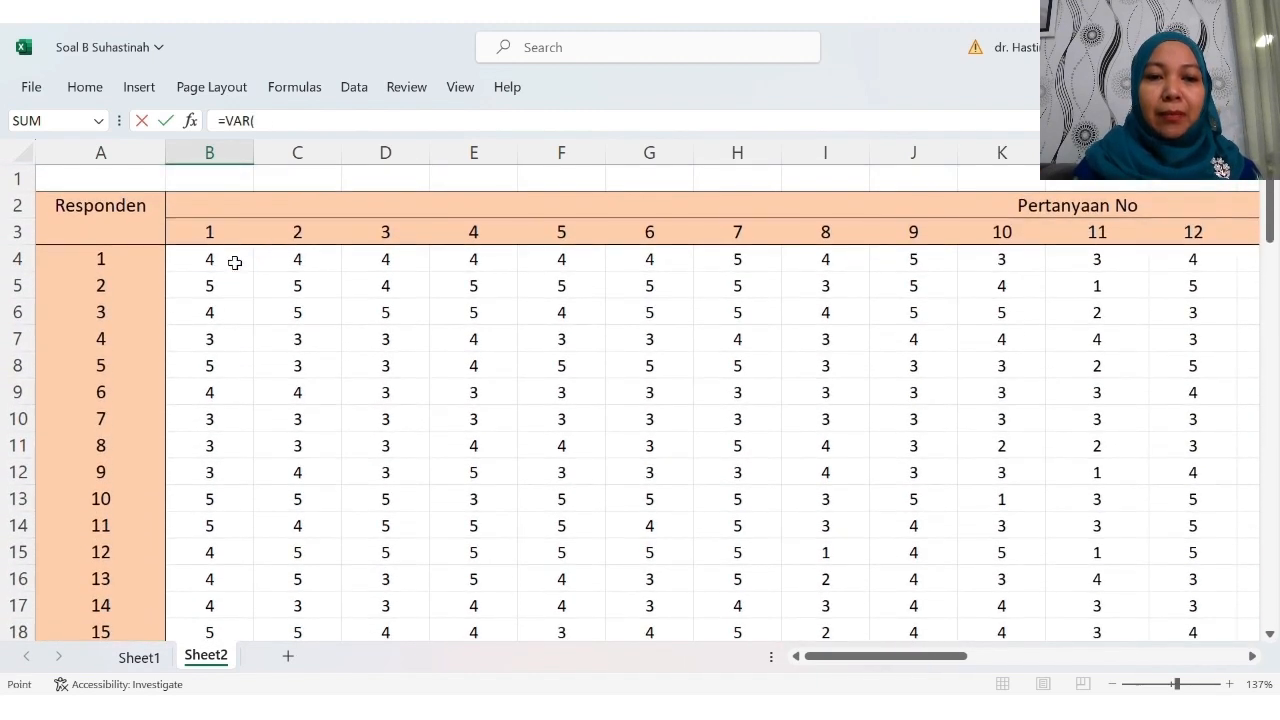
pyautogui.click(234, 262)
pyautogui.hotkey('shift', 'Down')
pyautogui.hotkey('shift', 'Down')
pyautogui.hotkey('shift', 'Down')
pyautogui.hotkey('shift', 'Down')
pyautogui.hotkey('shift', 'Down')
pyautogui.hotkey('shift', 'Down')
pyautogui.hotkey('shift', 'Down')
pyautogui.hotkey('shift', 'Down')
pyautogui.hotkey('shift', 'Down')
pyautogui.hotkey('shift', 'Down')
pyautogui.hotkey('shift', 'Down')
pyautogui.hotkey('shift', 'Down')
pyautogui.hotkey('shift', 'Down')
pyautogui.hotkey('shift', 'Down')
pyautogui.hotkey('shift', 'Down')
pyautogui.hotkey('shift', 'Down')
pyautogui.hotkey('shift', 'Down')
pyautogui.hotkey('shift', 'Down')
pyautogui.hotkey('shift', 'Down')
pyautogui.hotkey('shift', 'Down')
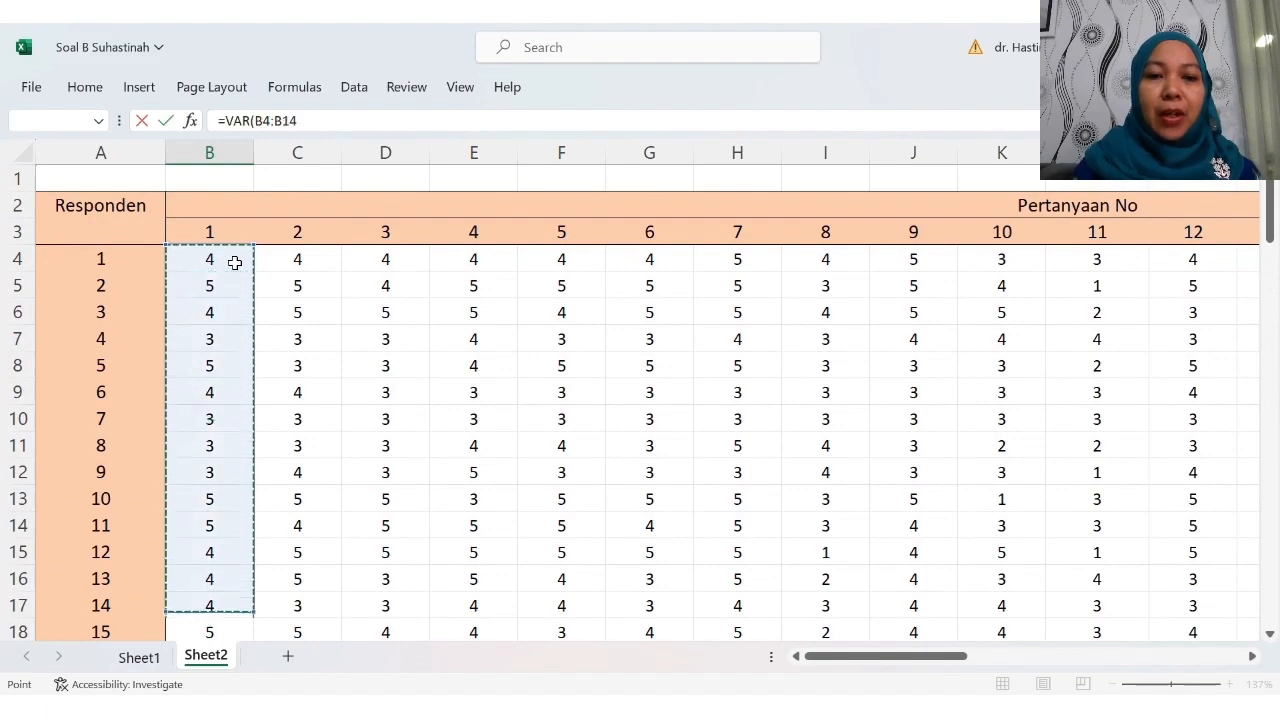
pyautogui.hotkey('shift', 'Down')
pyautogui.hotkey('shift', 'Down')
pyautogui.hotkey('shift', 'Down')
pyautogui.hotkey('shift', 'Down')
pyautogui.hotkey('shift', 'Down')
pyautogui.hotkey('shift', 'Down')
pyautogui.hotkey('shift', 'Down')
pyautogui.hotkey('shift', 'Down')
pyautogui.hotkey('shift', 'Down')
pyautogui.hotkey('shift', 'Down')
pyautogui.hotkey('shift', 'Down')
pyautogui.hotkey('shift', 'Down')
pyautogui.hotkey('shift', 'Down')
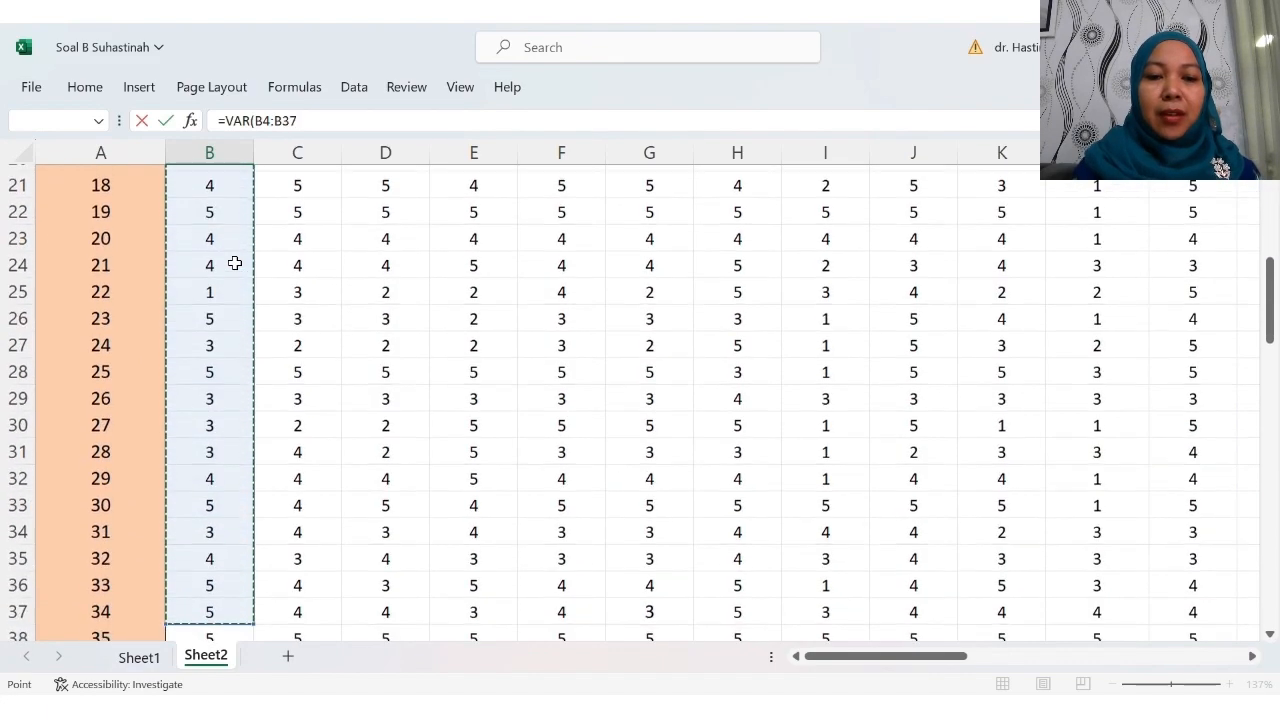
pyautogui.hotkey('shift', 'Down')
pyautogui.hotkey('shift', 'Down')
pyautogui.hotkey('shift', 'Up')
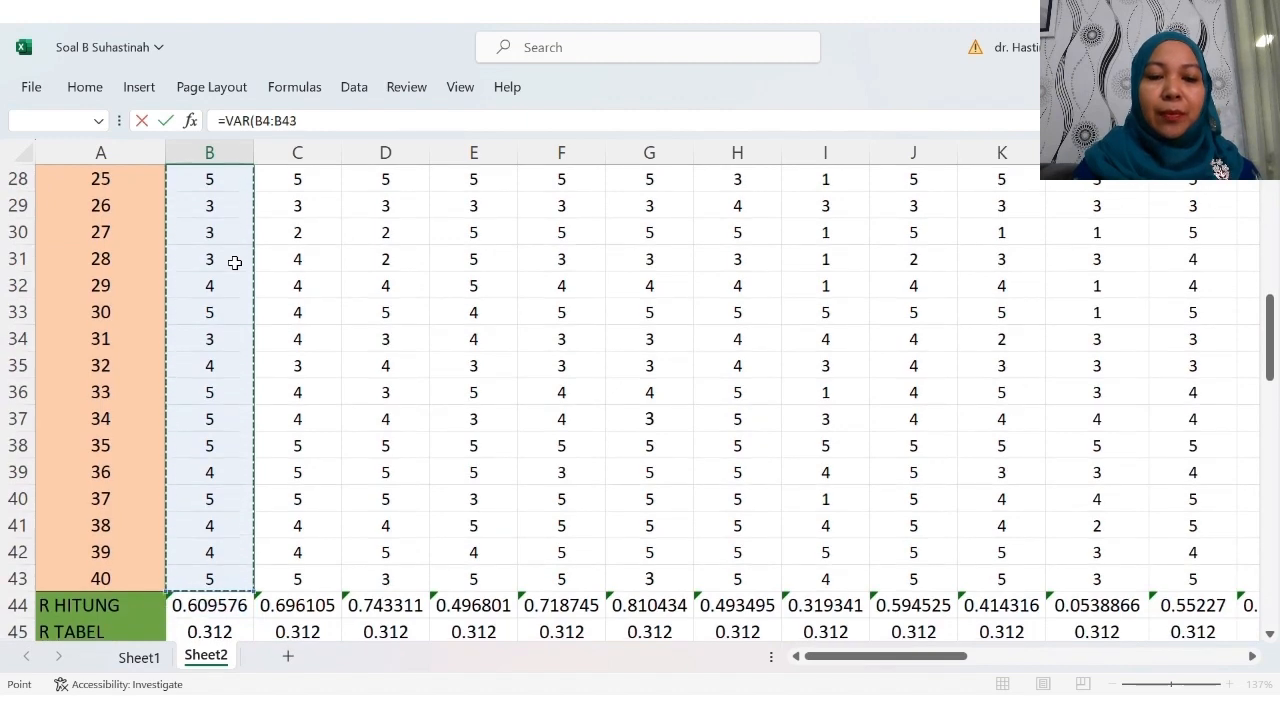
pyautogui.press('Return')
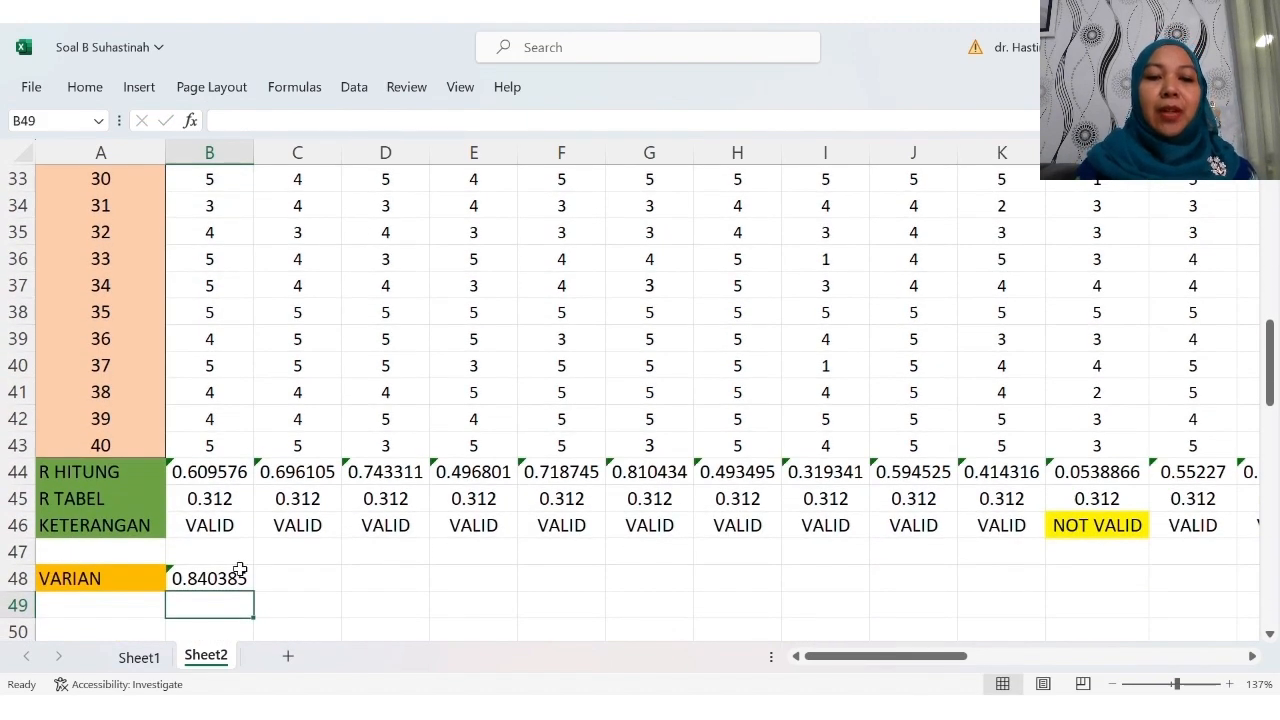
# Step: Fill the VARIAN formula from B48 across to U48 for all 20 questions
pyautogui.scroll(-2, 240, 570)
pyautogui.click(236, 481)
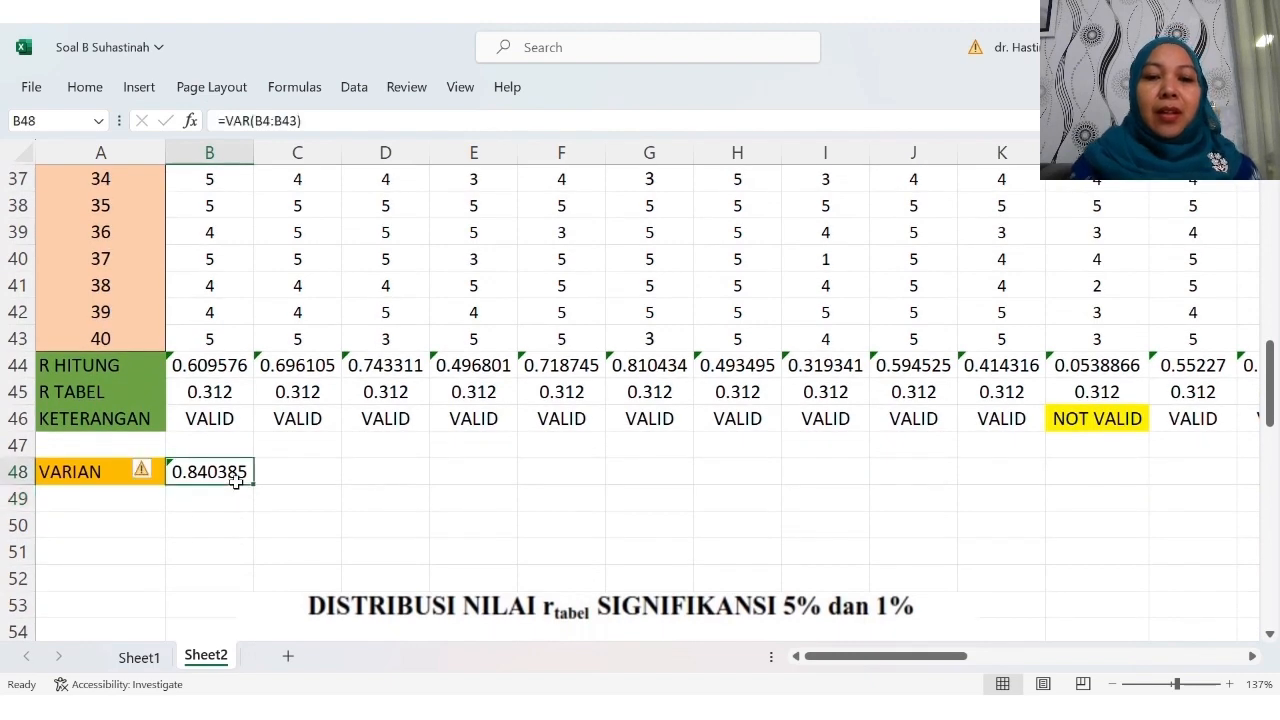
pyautogui.moveTo(255, 486); pyautogui.dragTo(898, 473)
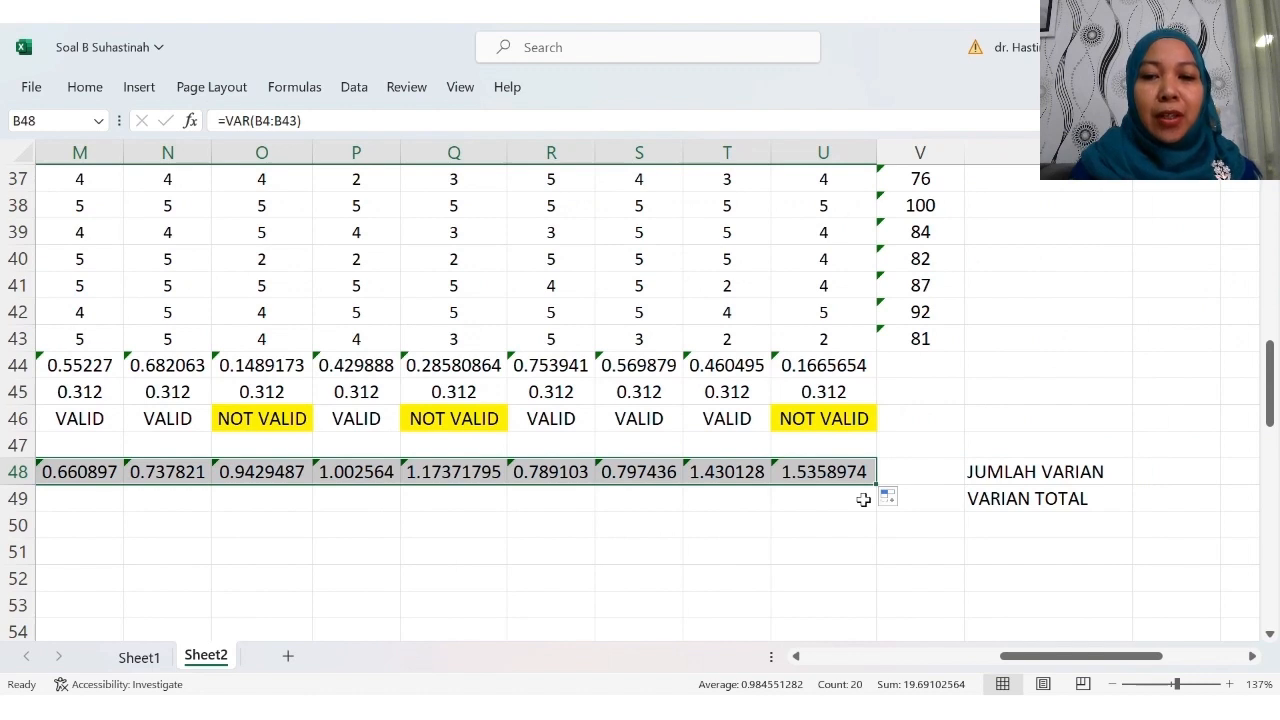
pyautogui.click(861, 501)
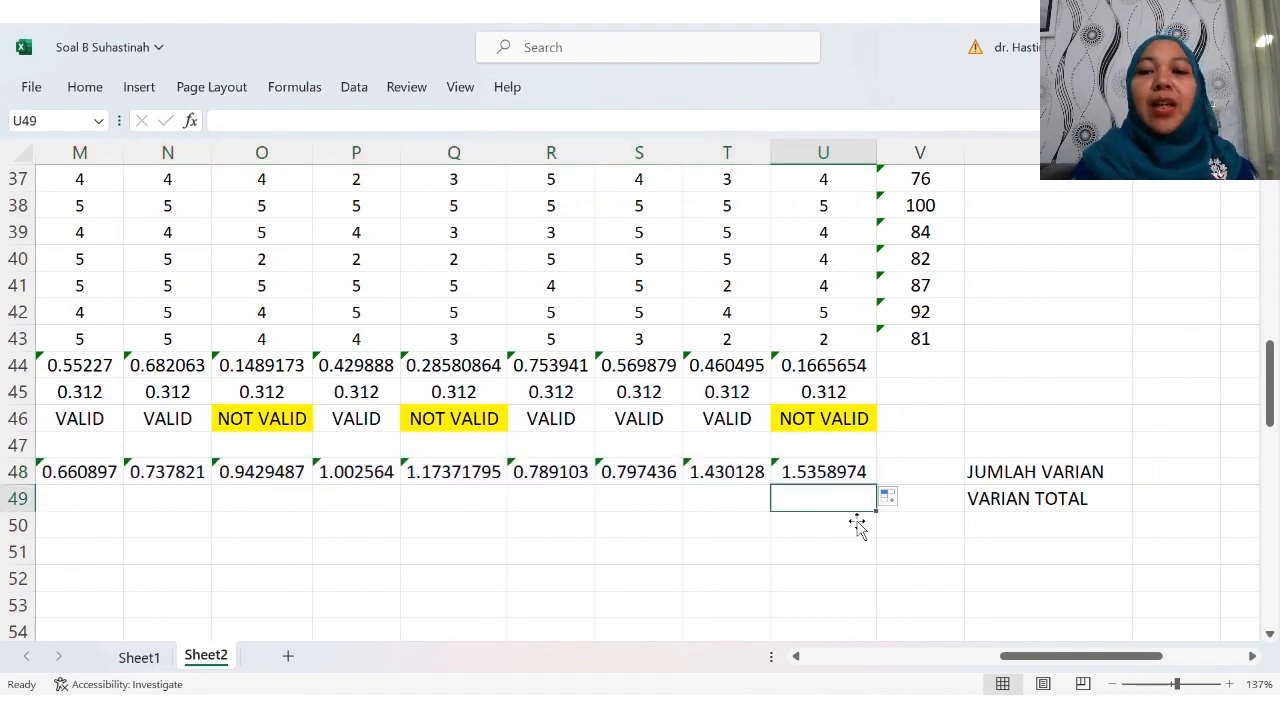
# Step: Sum the question variances B48:U48 in cell V48, beside the JUMLAH VARIAN label
pyautogui.click(940, 484)
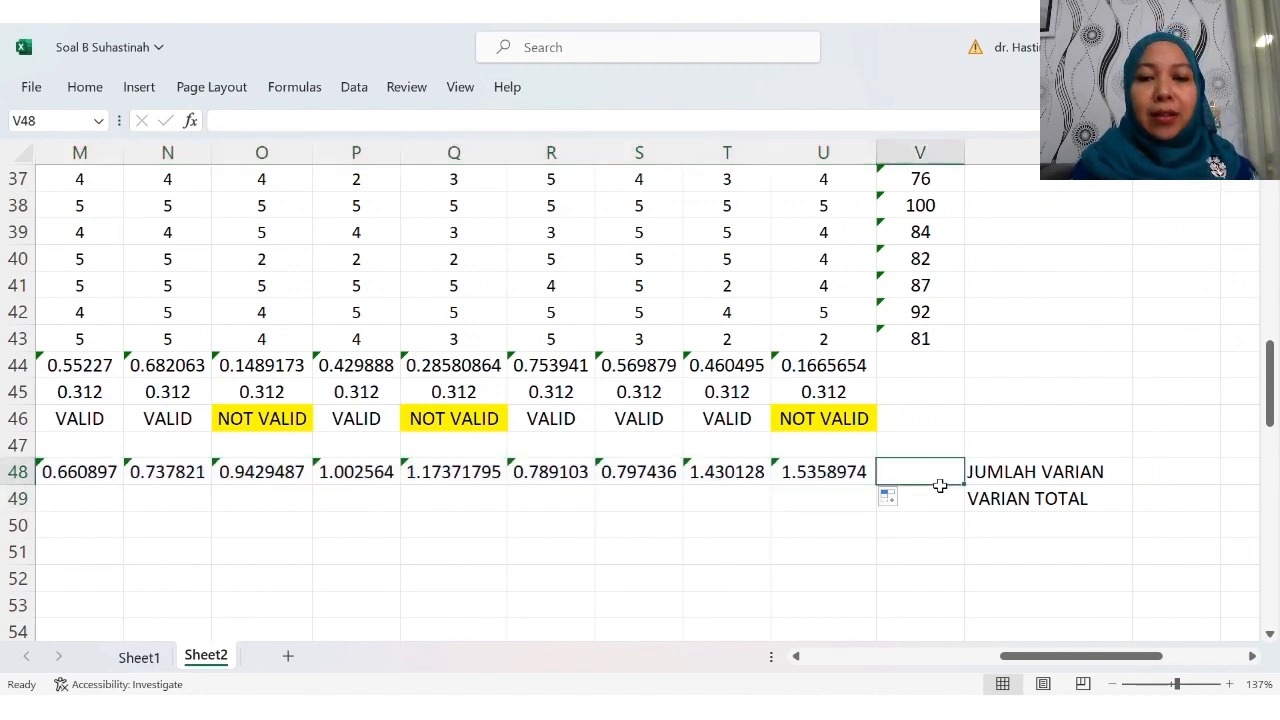
pyautogui.write('=SUM(')
pyautogui.hscroll(-5, 522, 525)
pyautogui.hscroll(-2, 522, 525)
pyautogui.click(243, 473)
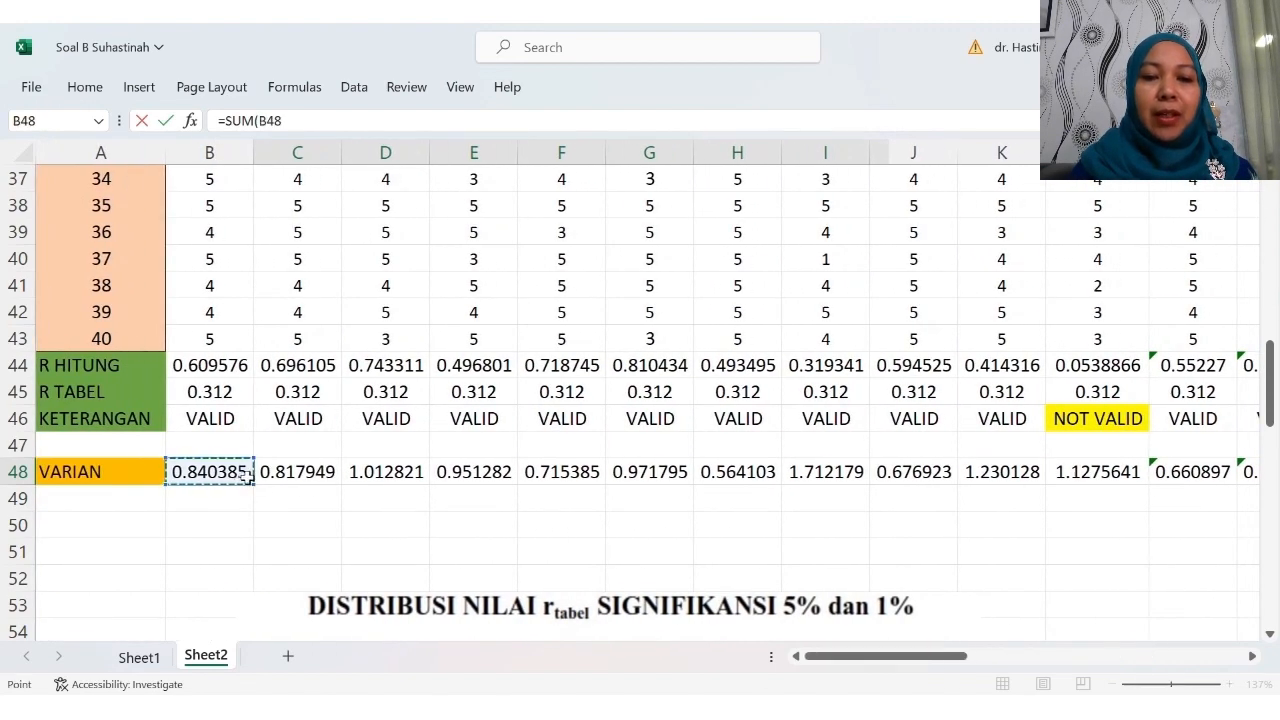
pyautogui.hotkey('shift', 'Right')
pyautogui.hotkey('shift', 'Right')
pyautogui.hotkey('shift', 'Right')
pyautogui.hotkey('shift', 'Right')
pyautogui.hotkey('shift', 'Right')
pyautogui.hotkey('shift', 'Right')
pyautogui.hotkey('shift', 'Right')
pyautogui.hotkey('shift', 'Right')
pyautogui.hotkey('shift', 'Right')
pyautogui.hotkey('shift', 'Right')
pyautogui.hotkey('shift', 'Right')
pyautogui.hotkey('shift', 'Right')
pyautogui.hotkey('shift', 'Right')
pyautogui.hotkey('shift', 'Right')
pyautogui.hotkey('shift', 'Right')
pyautogui.hotkey('shift', 'Right')
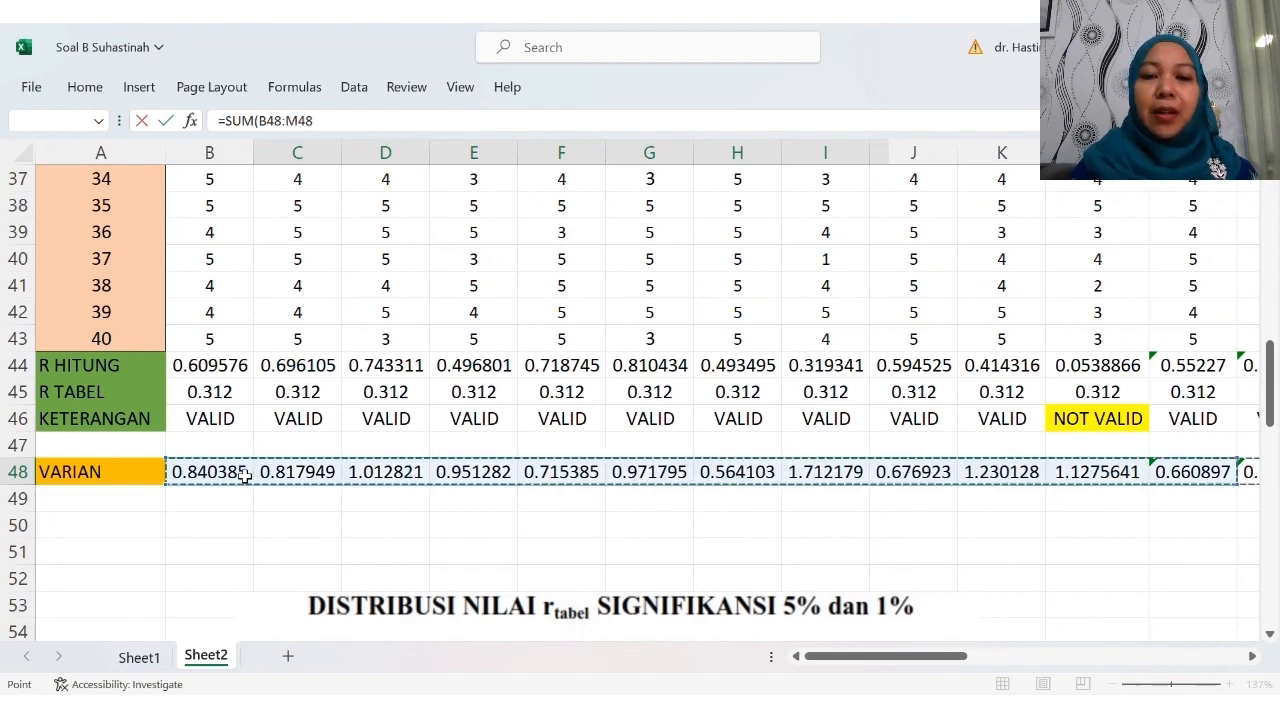
pyautogui.hotkey('shift', 'Right')
pyautogui.hotkey('shift', 'Right')
pyautogui.hotkey('shift', 'Right')
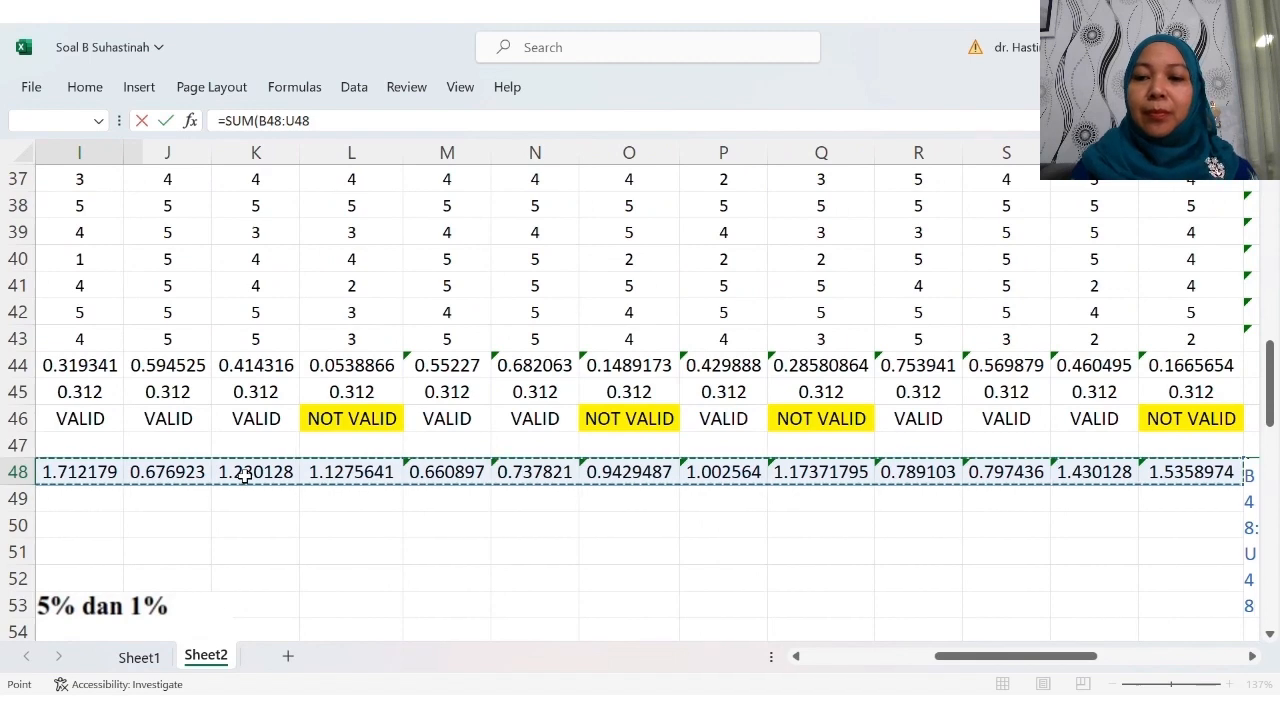
pyautogui.press('Return')
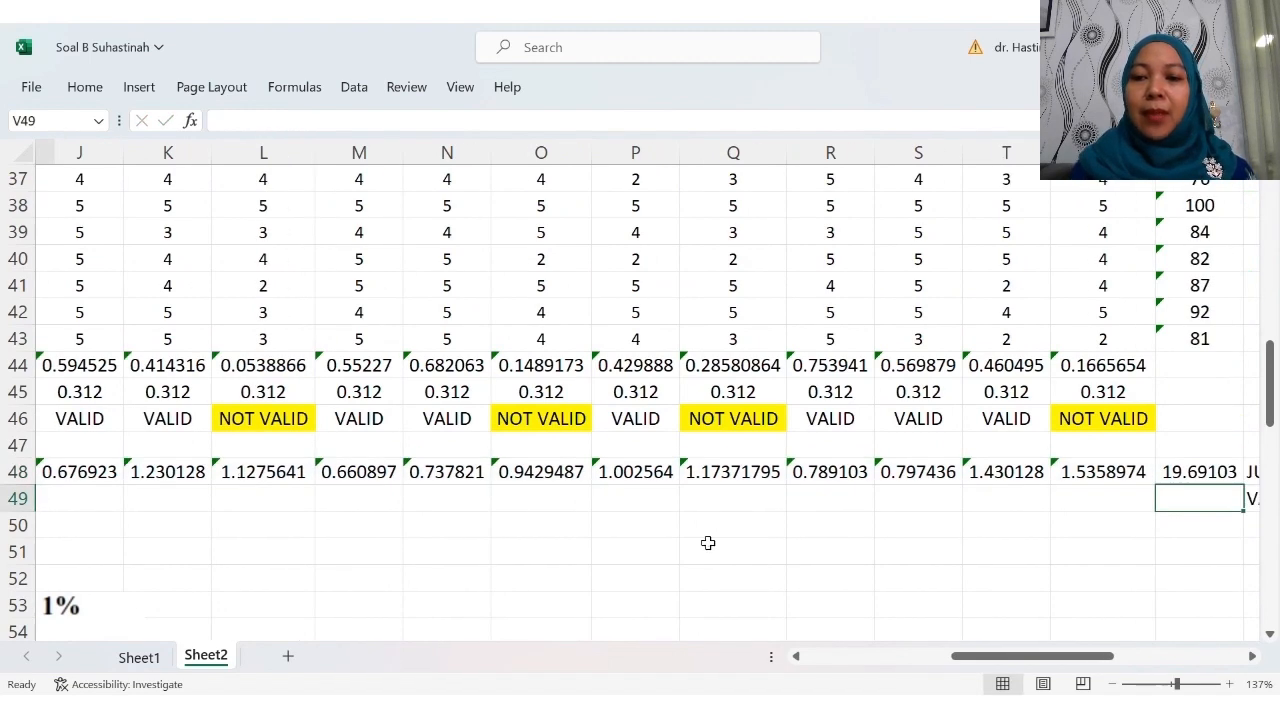
# Step: Calculate the variance of the respondents' totals V4:V43 with a VAR formula in V49, beside the VARIAN TOTAL label
pyautogui.hscroll(5, 1128, 548)
pyautogui.hscroll(1, 1128, 548)
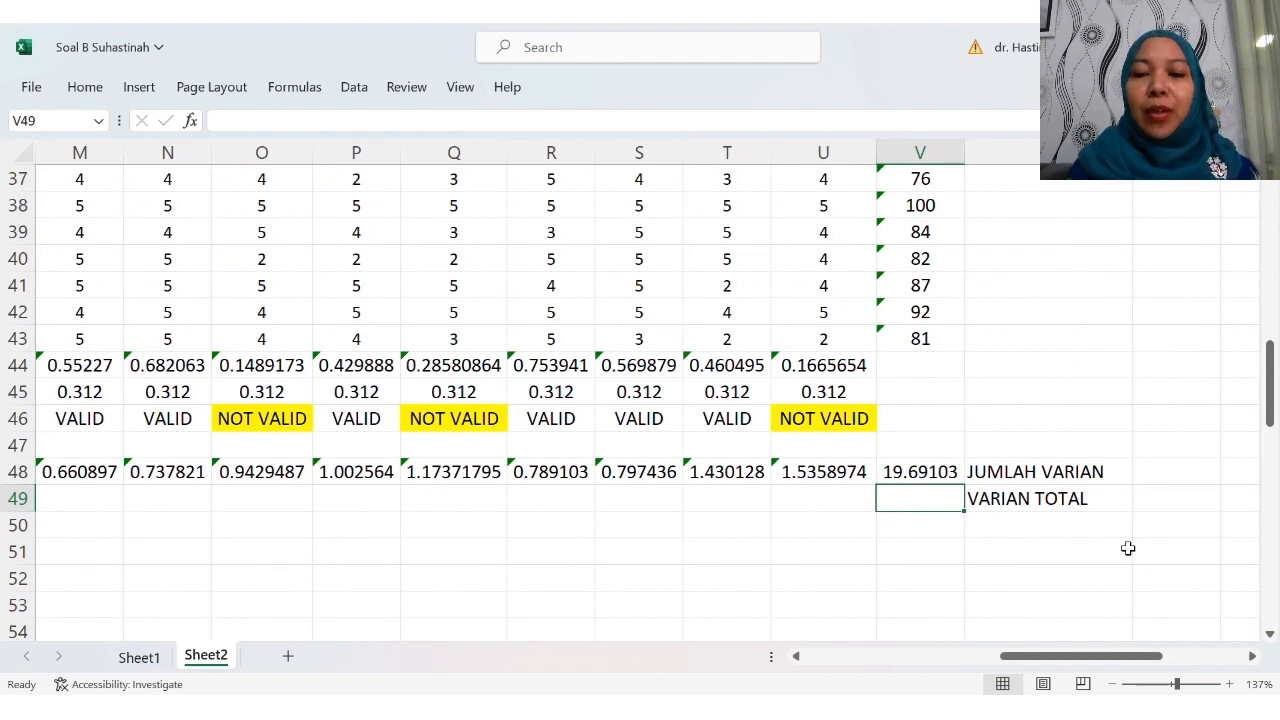
pyautogui.write('=VAR')
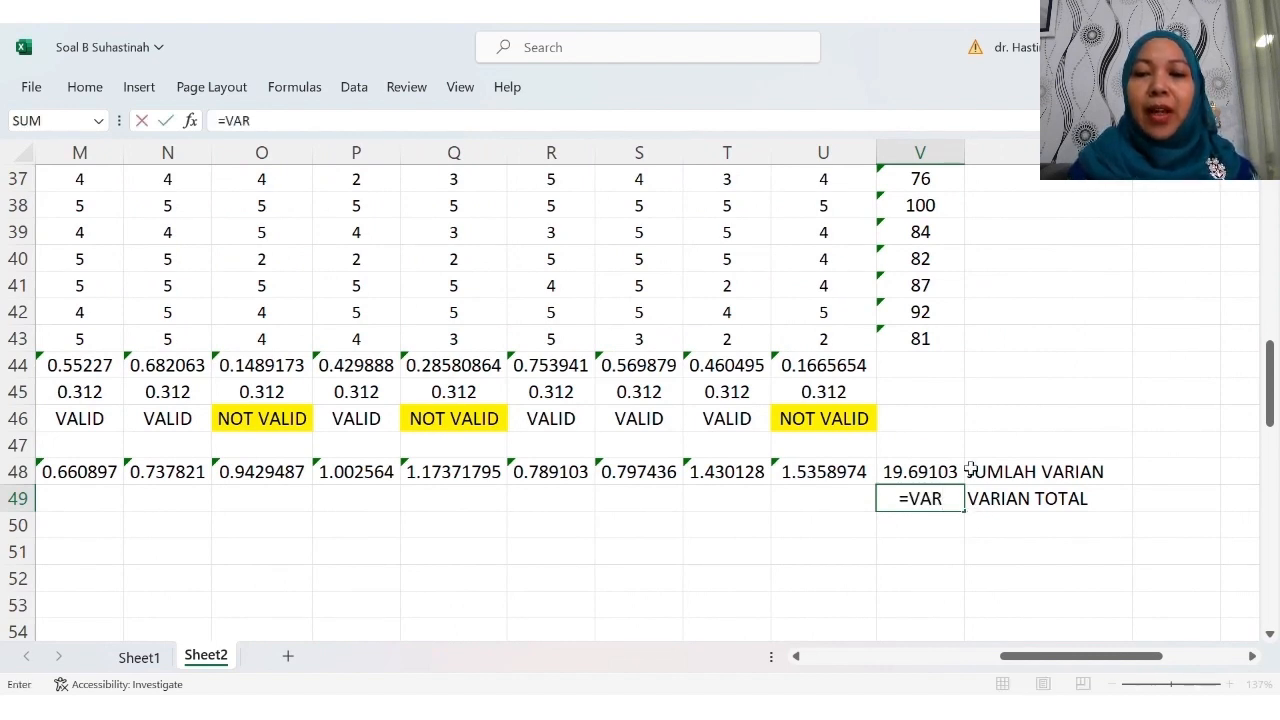
pyautogui.scroll(3, 977, 418)
pyautogui.scroll(-2, 977, 418)
pyautogui.scroll(-1, 977, 418)
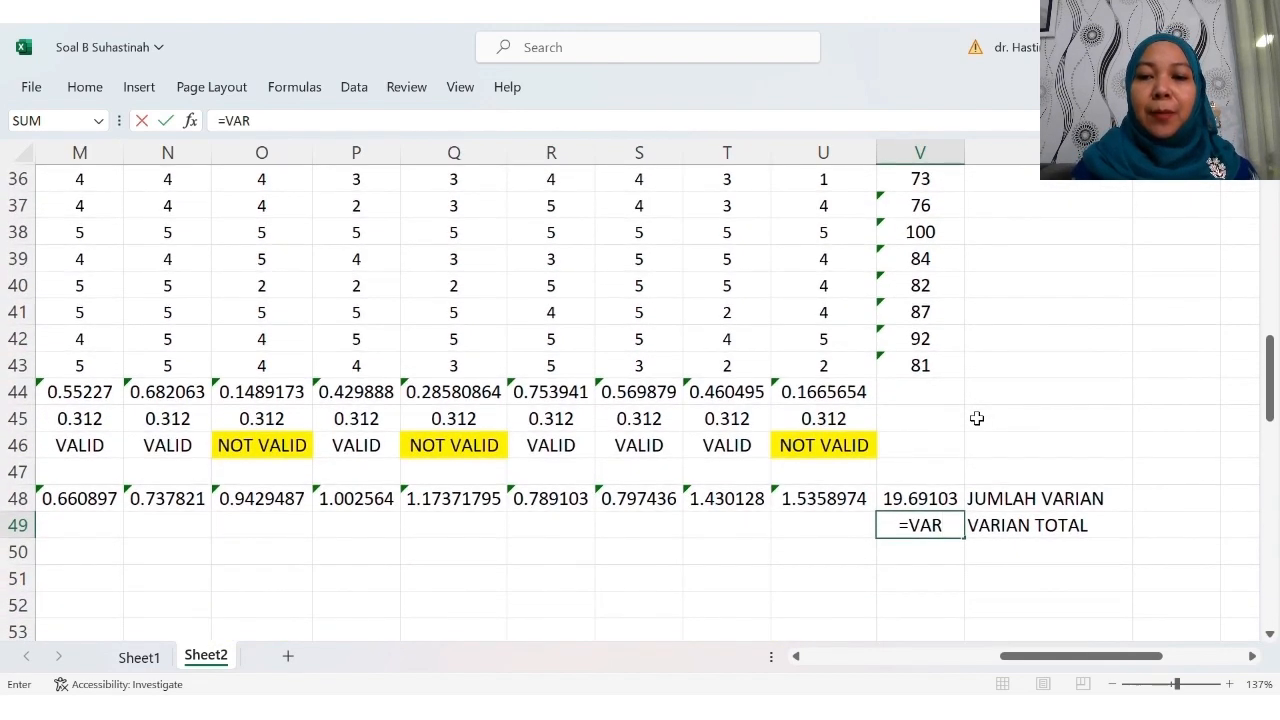
pyautogui.write('(')
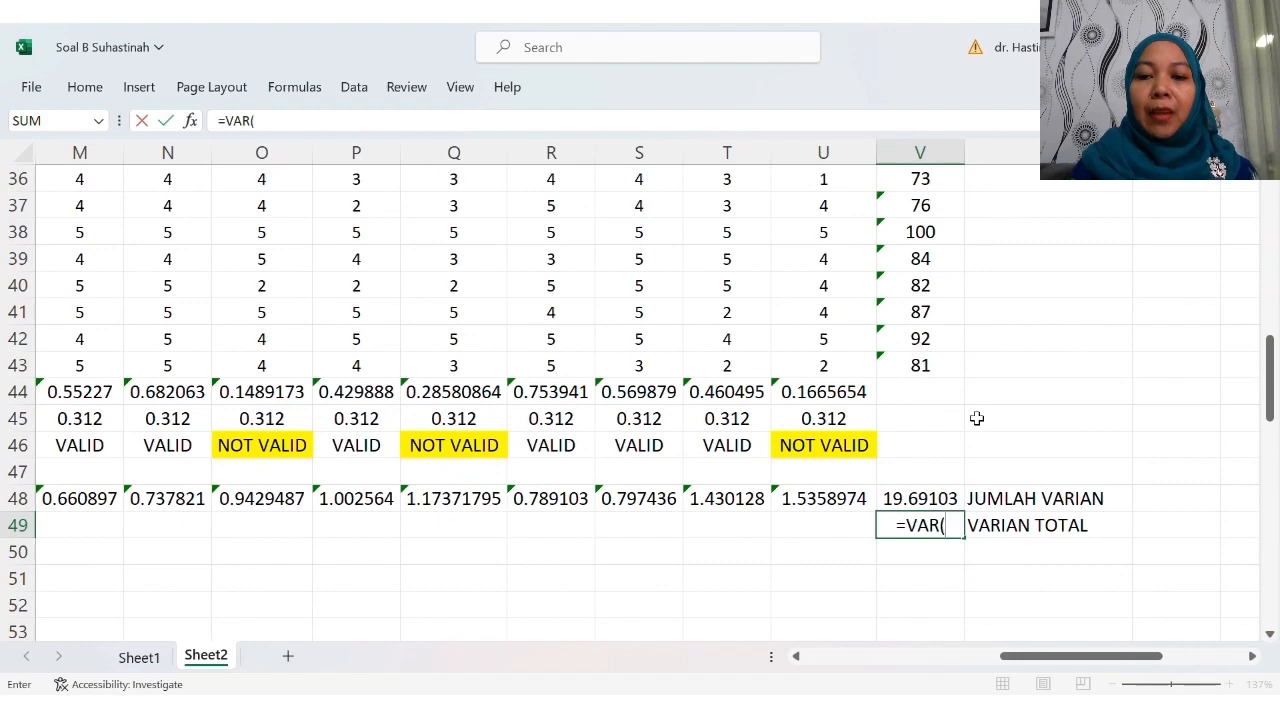
pyautogui.scroll(10, 958, 357)
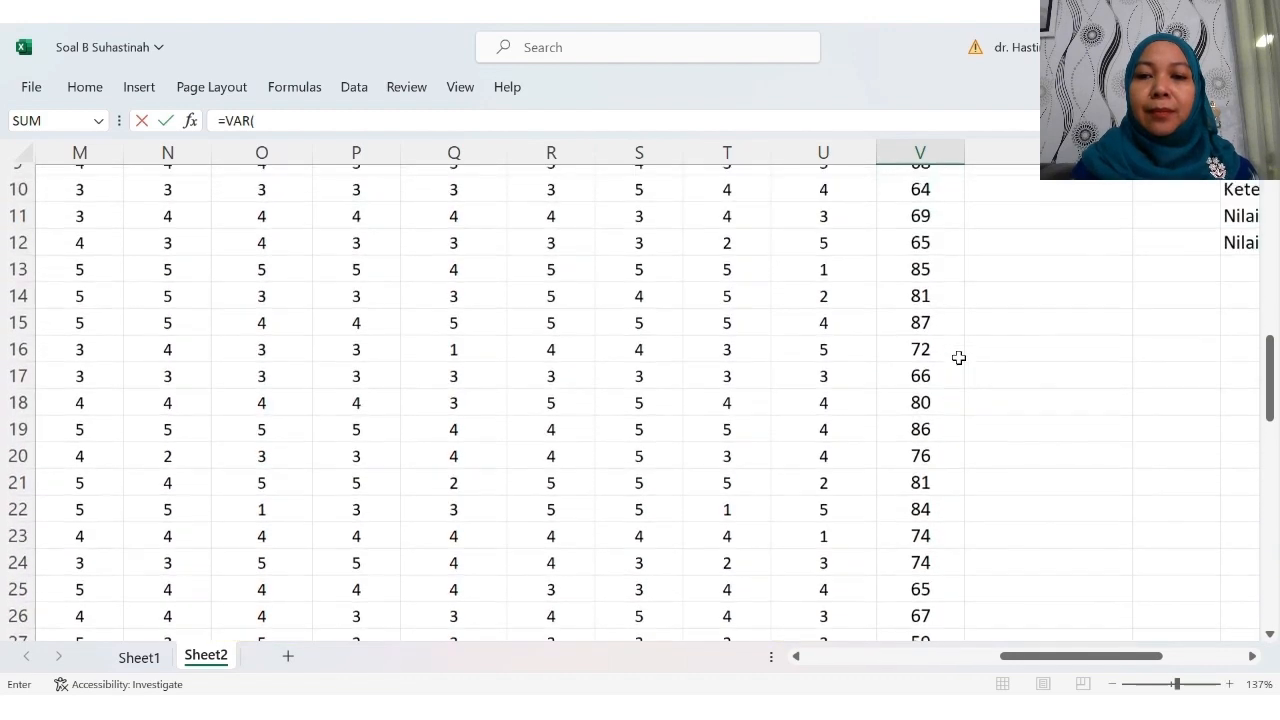
pyautogui.scroll(2, 958, 357)
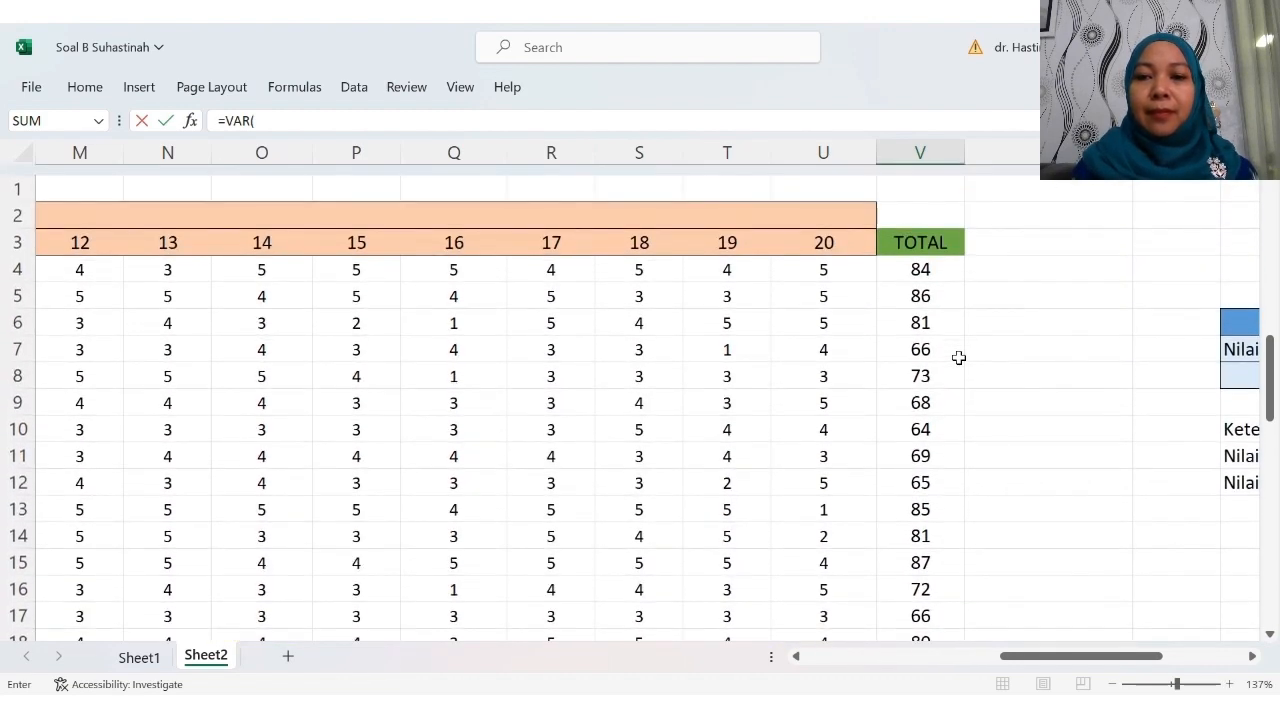
pyautogui.scroll(1, 958, 357)
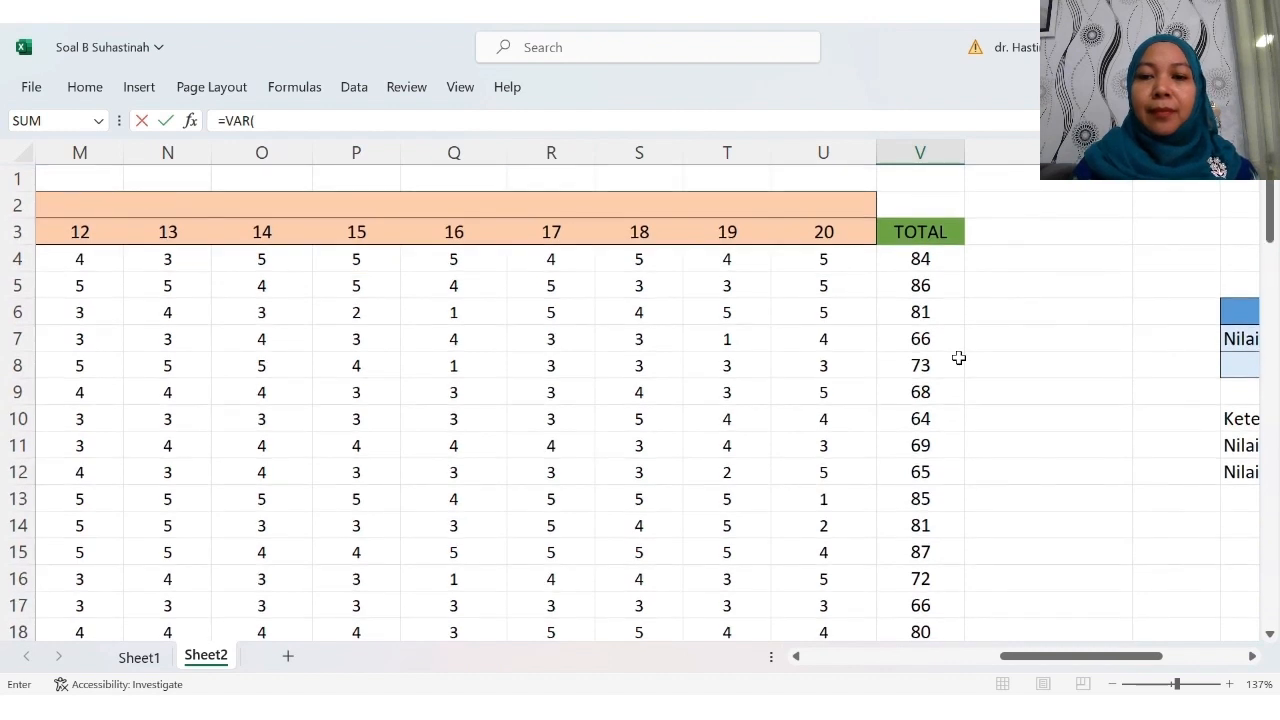
pyautogui.click(921, 265)
pyautogui.hotkey('shift', 'Down')
pyautogui.hotkey('shift', 'Down')
pyautogui.hotkey('shift', 'Down')
pyautogui.hotkey('shift', 'Down')
pyautogui.hotkey('shift', 'Down')
pyautogui.hotkey('shift', 'Down')
pyautogui.hotkey('shift', 'Down')
pyautogui.hotkey('shift', 'Down')
pyautogui.hotkey('shift', 'Down')
pyautogui.hotkey('shift', 'Down')
pyautogui.hotkey('shift', 'Down')
pyautogui.hotkey('shift', 'Down')
pyautogui.hotkey('shift', 'Down')
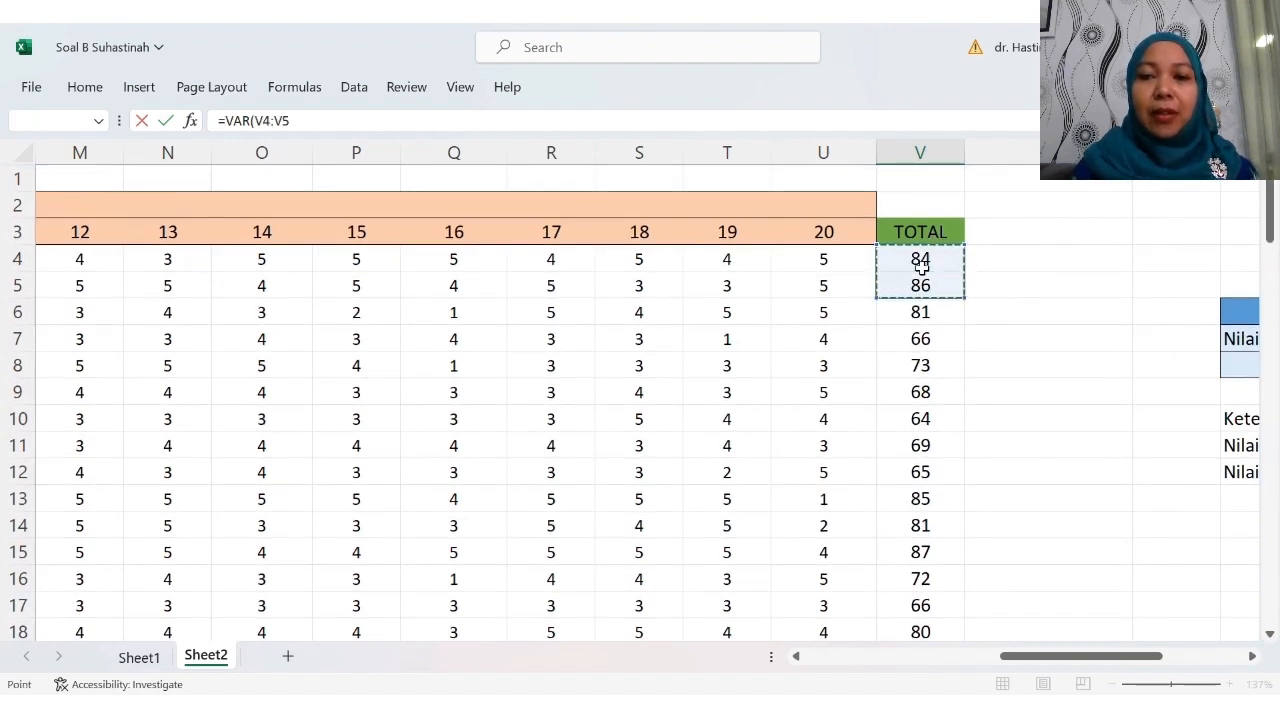
pyautogui.hotkey('shift', 'Down')
pyautogui.hotkey('shift', 'Down')
pyautogui.hotkey('shift', 'Down')
pyautogui.hotkey('shift', 'Down')
pyautogui.hotkey('shift', 'Down')
pyautogui.hotkey('shift', 'Down')
pyautogui.hotkey('shift', 'Down')
pyautogui.hotkey('shift', 'Down')
pyautogui.hotkey('shift', 'Down')
pyautogui.hotkey('shift', 'Down')
pyautogui.hotkey('shift', 'Down')
pyautogui.hotkey('shift', 'Down')
pyautogui.hotkey('shift', 'Down')
pyautogui.hotkey('shift', 'Down')
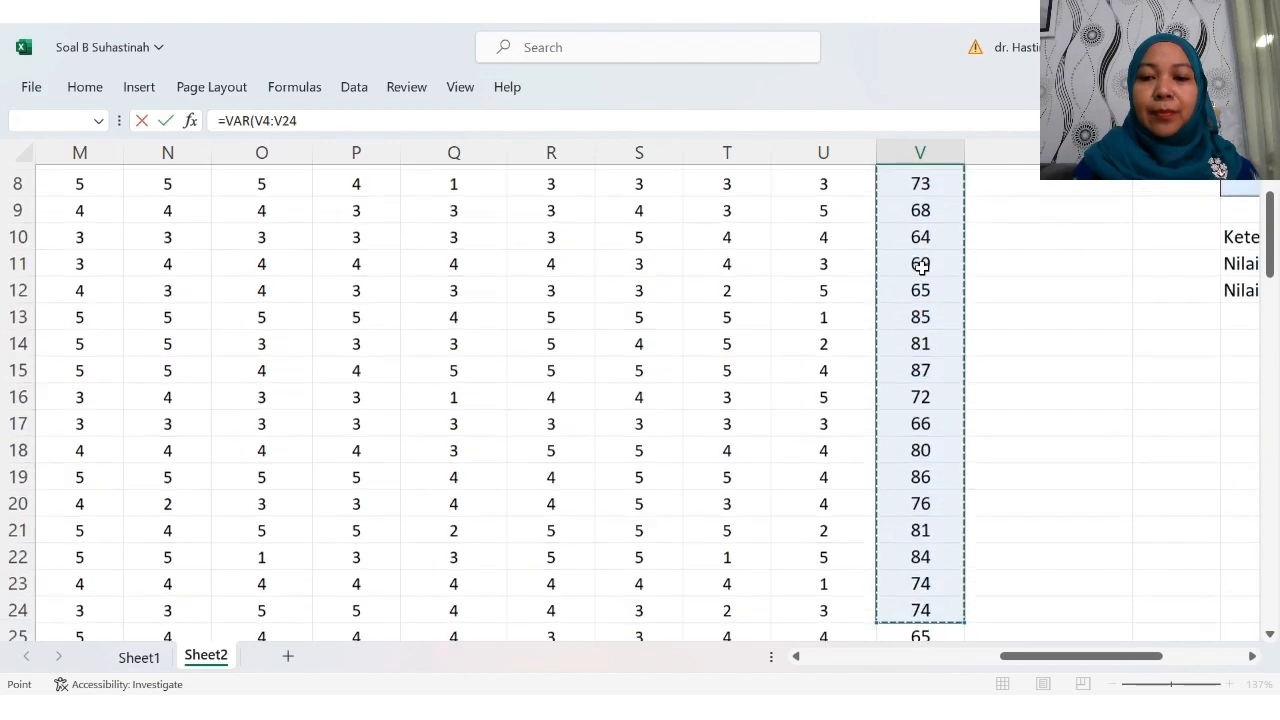
pyautogui.hotkey('shift', 'Down')
pyautogui.hotkey('shift', 'Down')
pyautogui.hotkey('shift', 'Down')
pyautogui.hotkey('shift', 'Down')
pyautogui.hotkey('shift', 'Down')
pyautogui.hotkey('shift', 'Down')
pyautogui.hotkey('shift', 'Down')
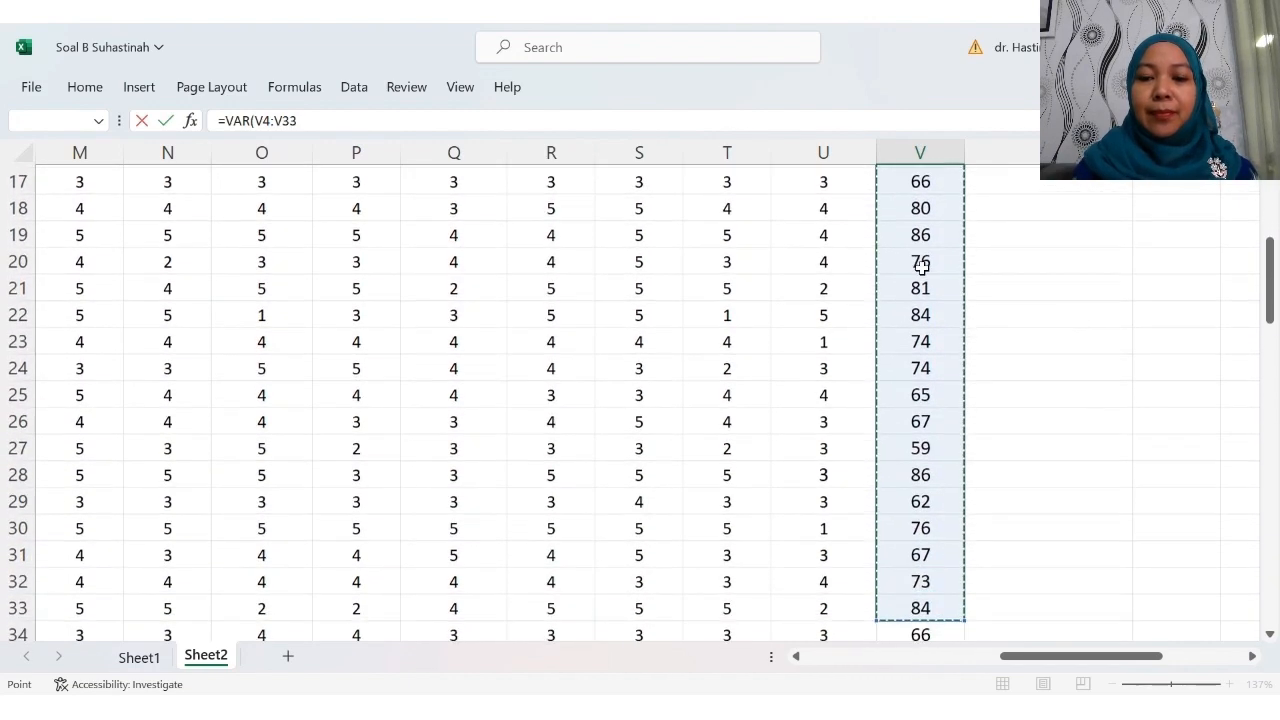
pyautogui.hotkey('shift', 'Down')
pyautogui.hotkey('shift', 'Down')
pyautogui.hotkey('shift', 'Down')
pyautogui.hotkey('shift', 'Down')
pyautogui.hotkey('shift', 'Down')
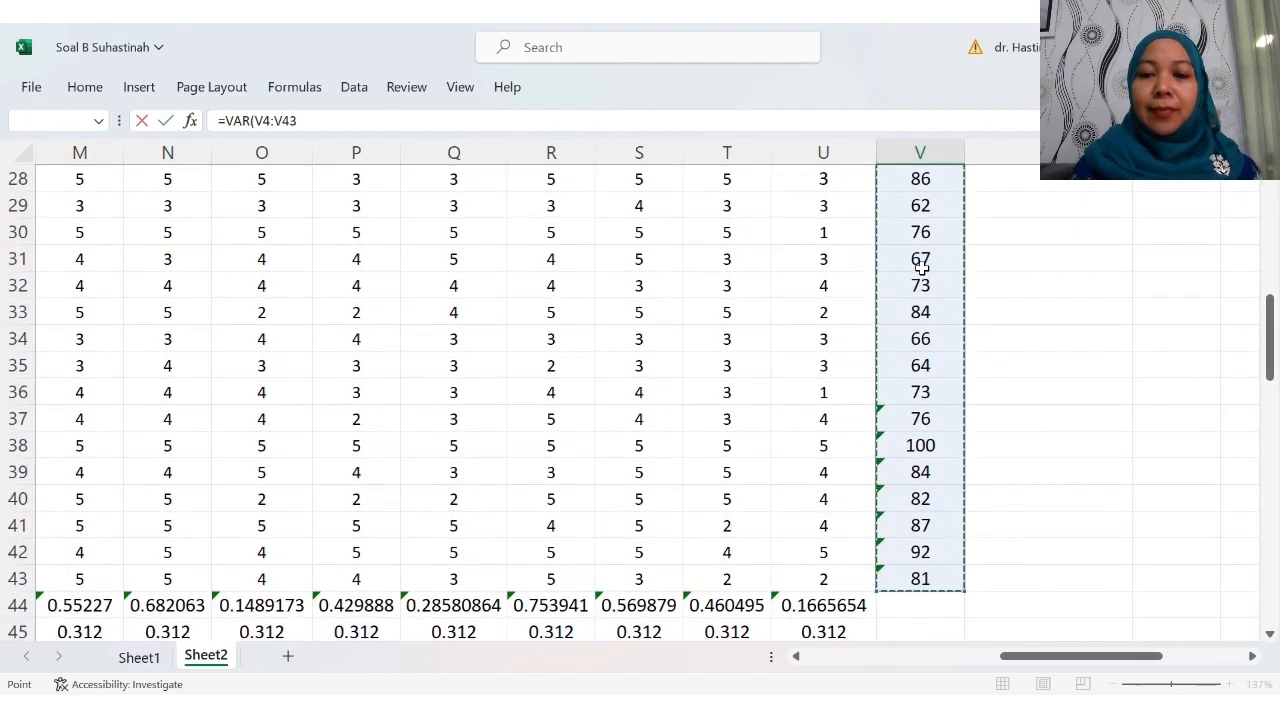
pyautogui.press('Return')
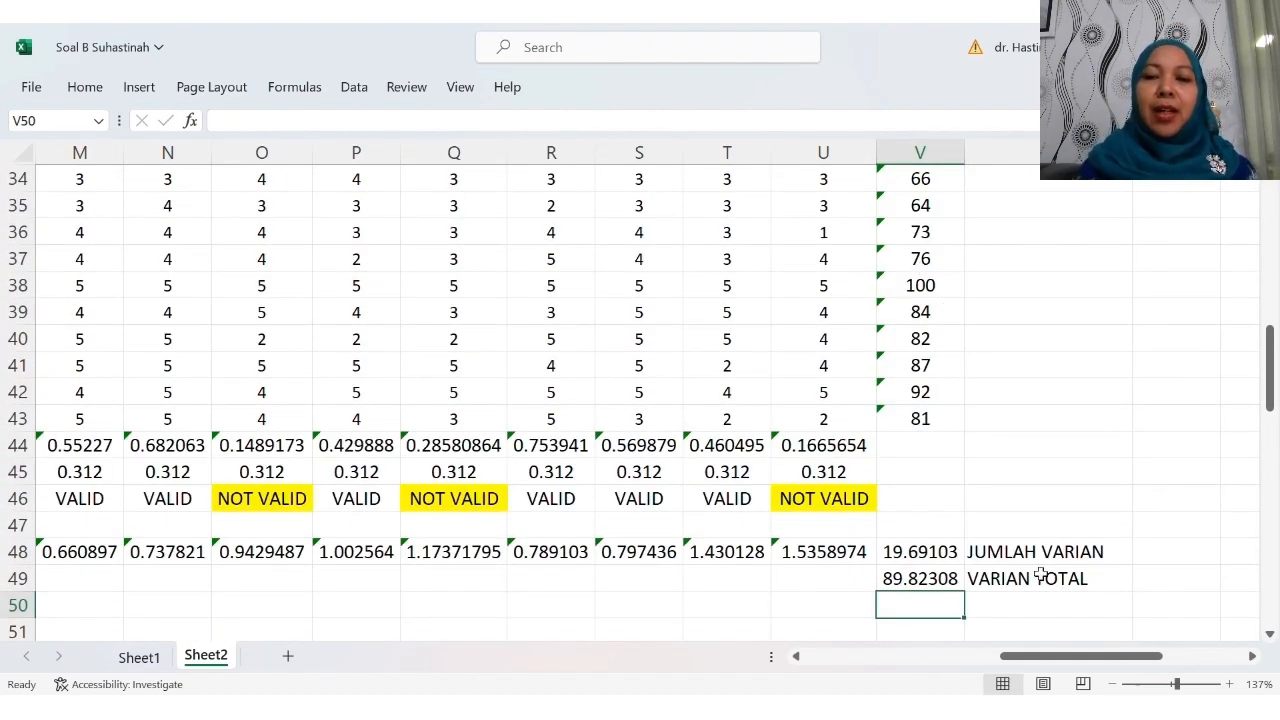
# Step: Calculate Cronbach's Alpha in cell Z8 of the UJI RELIABILITAS table with the formula =20/19*(1-V48/V49)
pyautogui.click(1025, 607)
pyautogui.hscroll(4, 1057, 517)
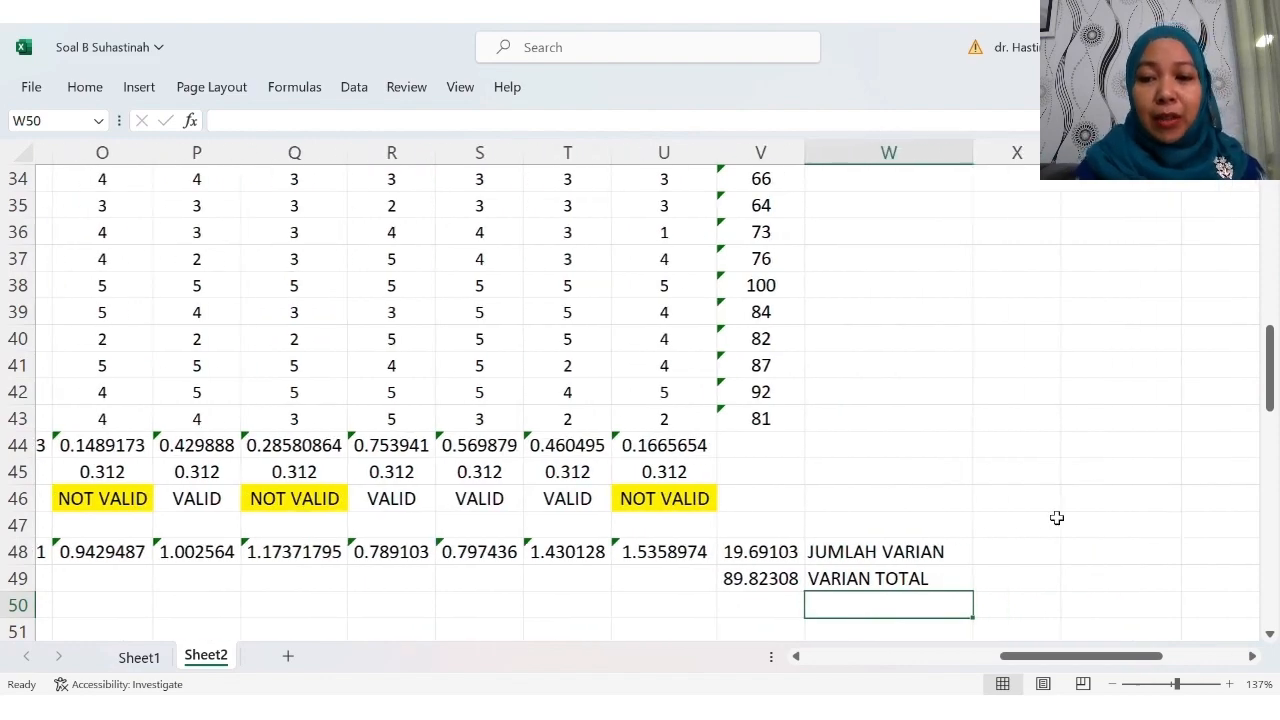
pyautogui.scroll(9, 1057, 517)
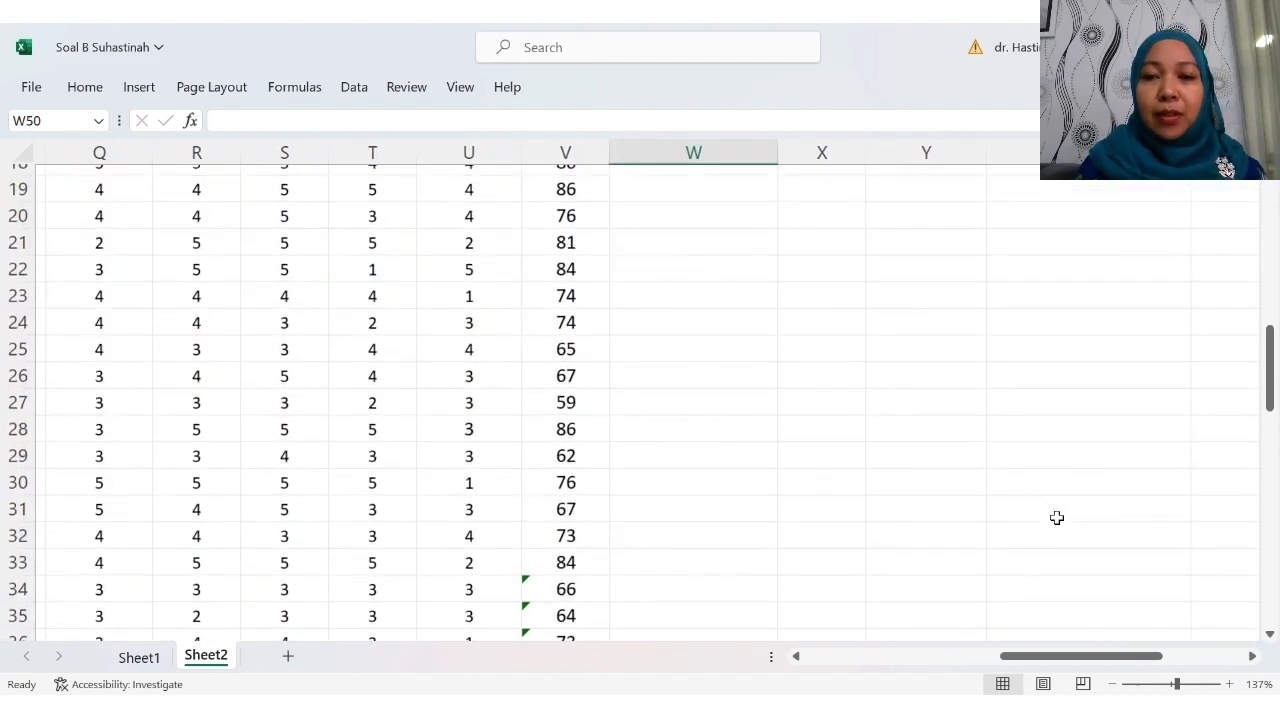
pyautogui.scroll(2, 1057, 517)
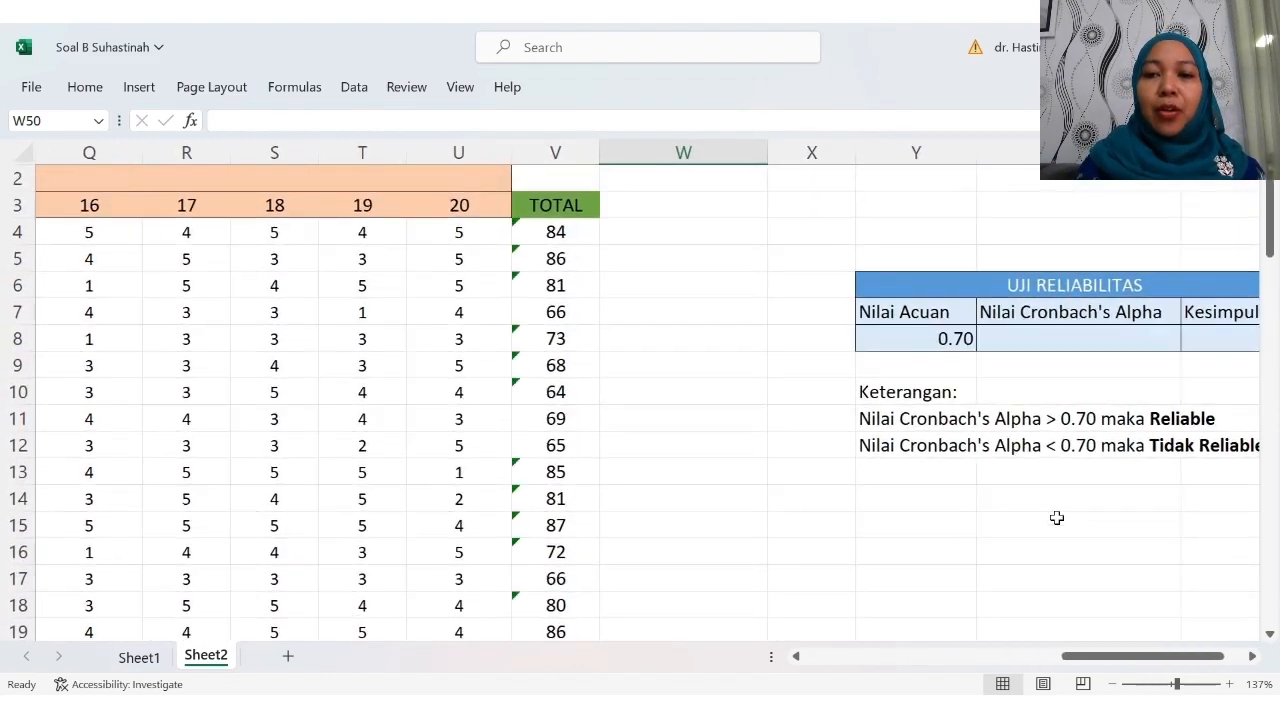
pyautogui.hscroll(2, 1057, 517)
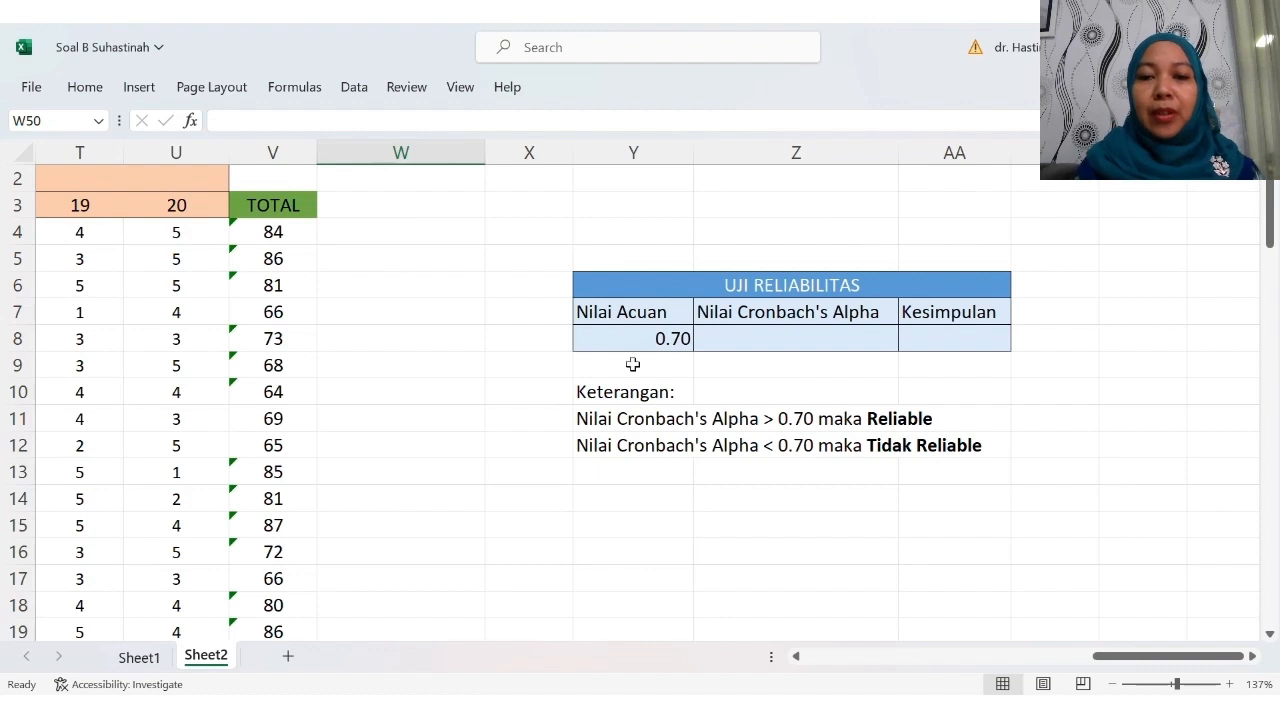
pyautogui.click(777, 344)
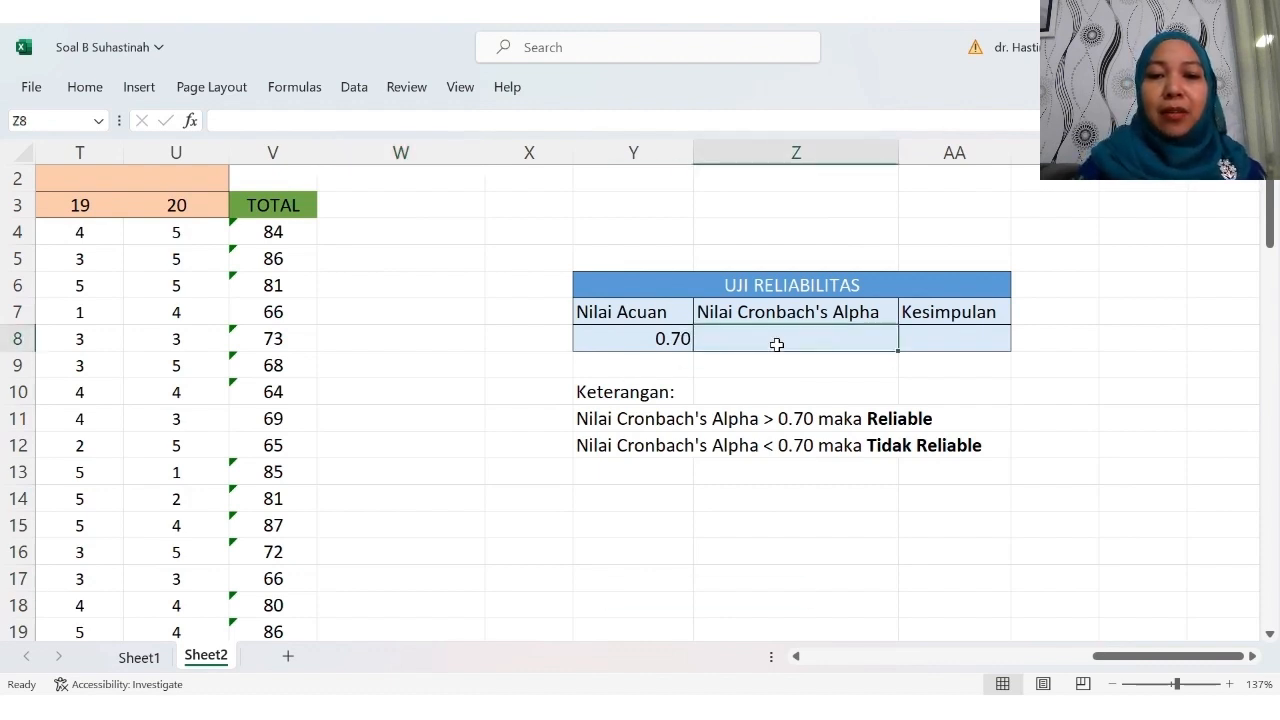
pyautogui.write('=20/19*(1')
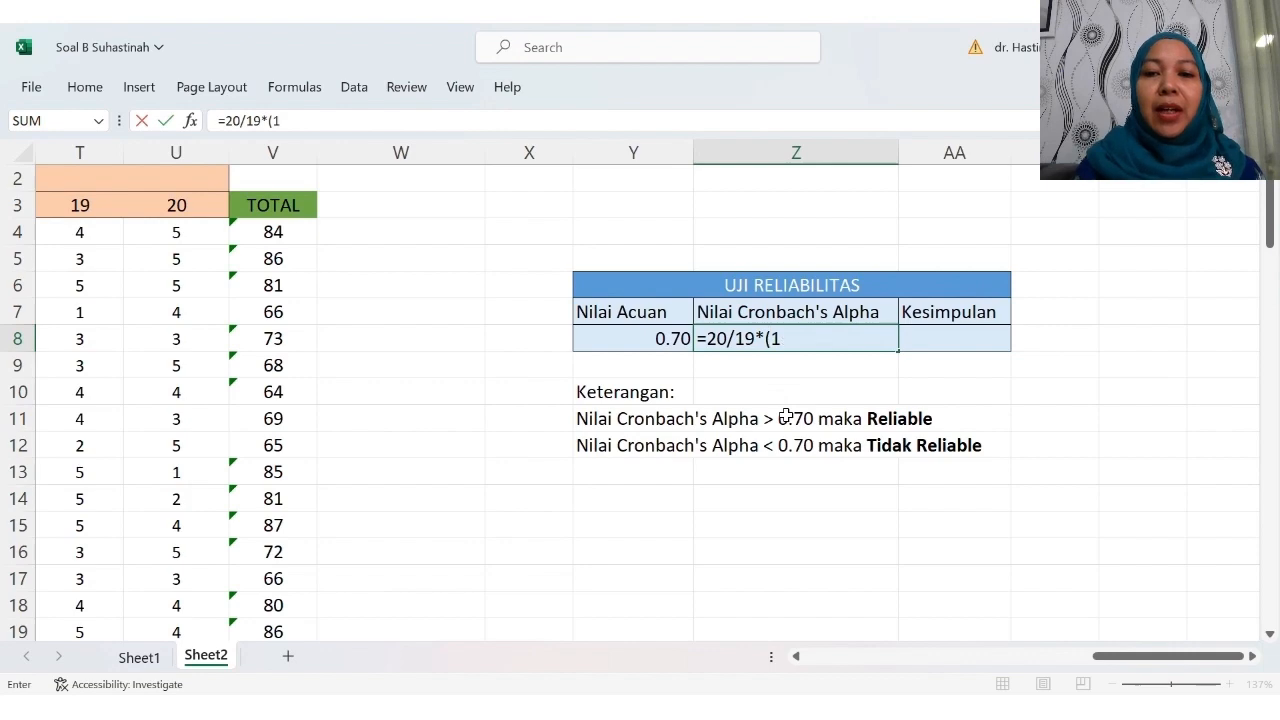
pyautogui.scroll(-13, 535, 476)
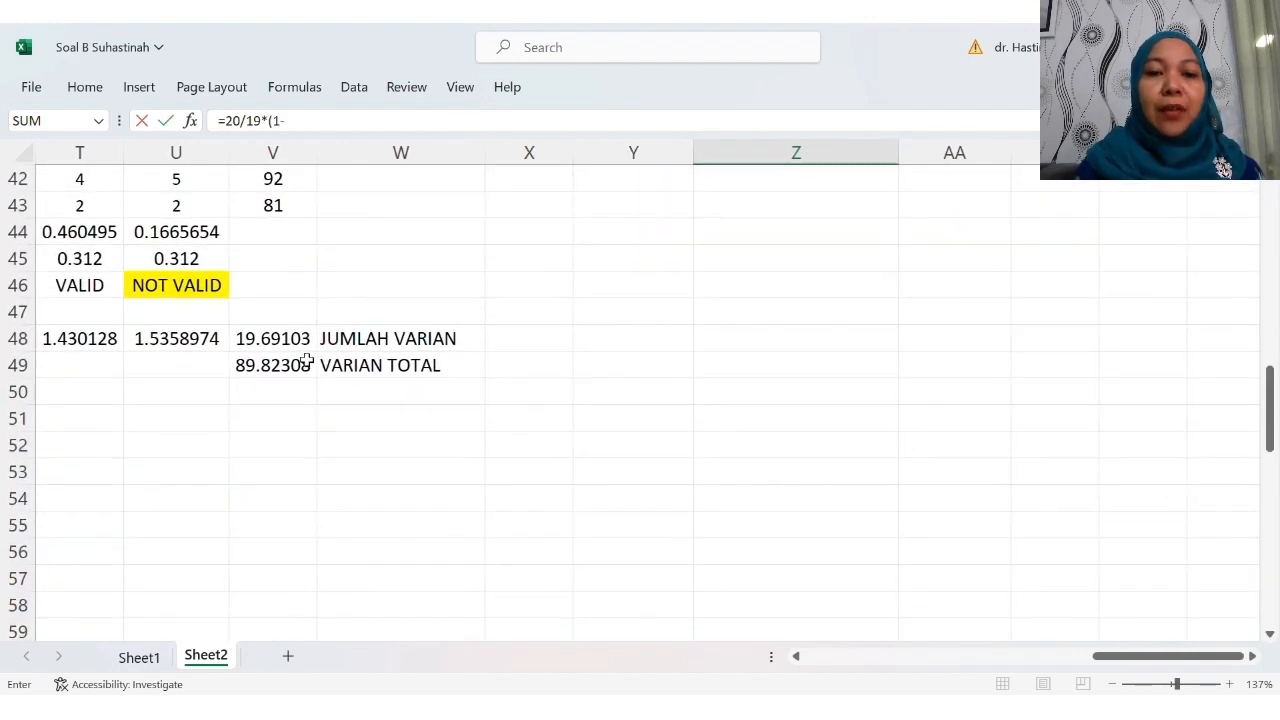
pyautogui.click(285, 339)
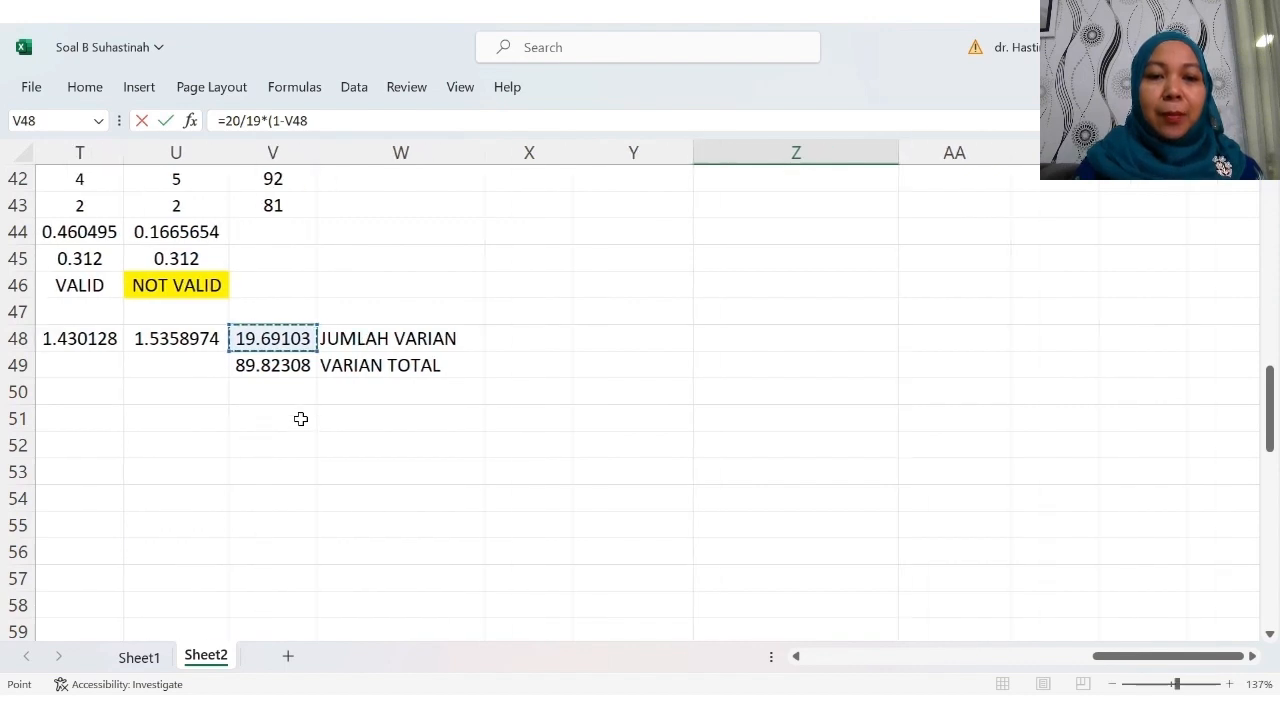
pyautogui.write('/')
pyautogui.click(305, 365)
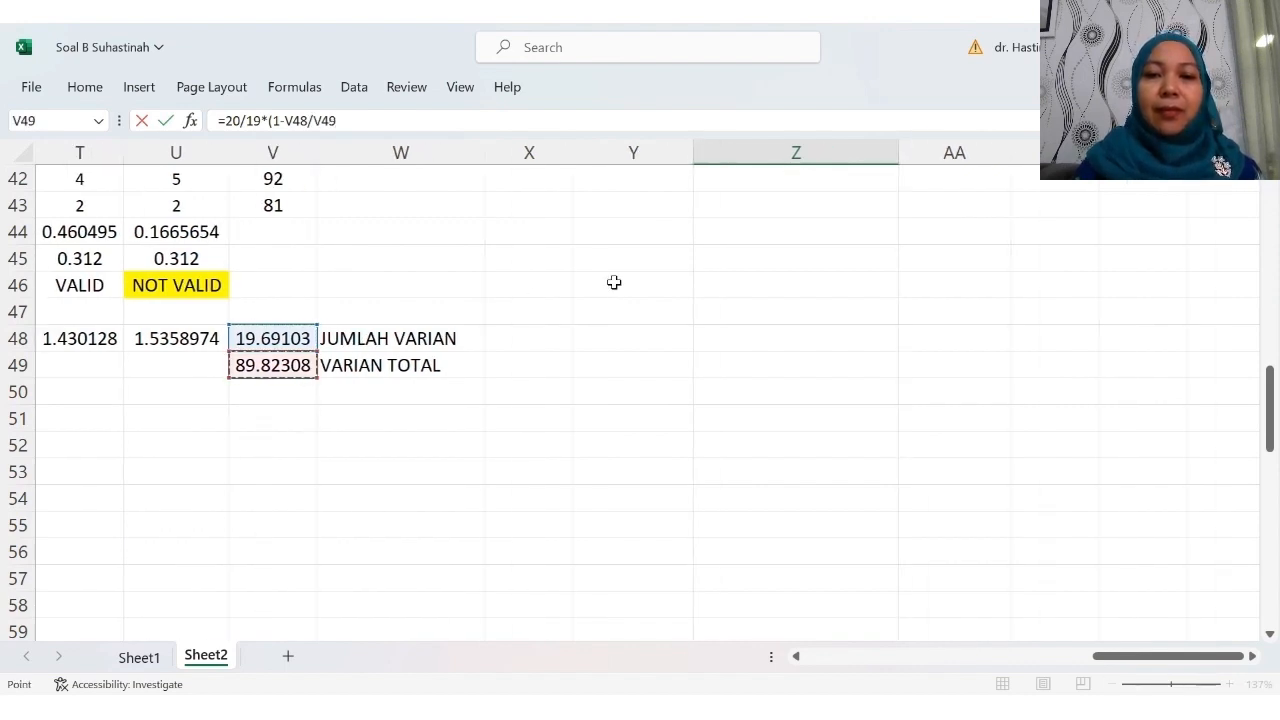
pyautogui.write(')')
pyautogui.scroll(13, 614, 283)
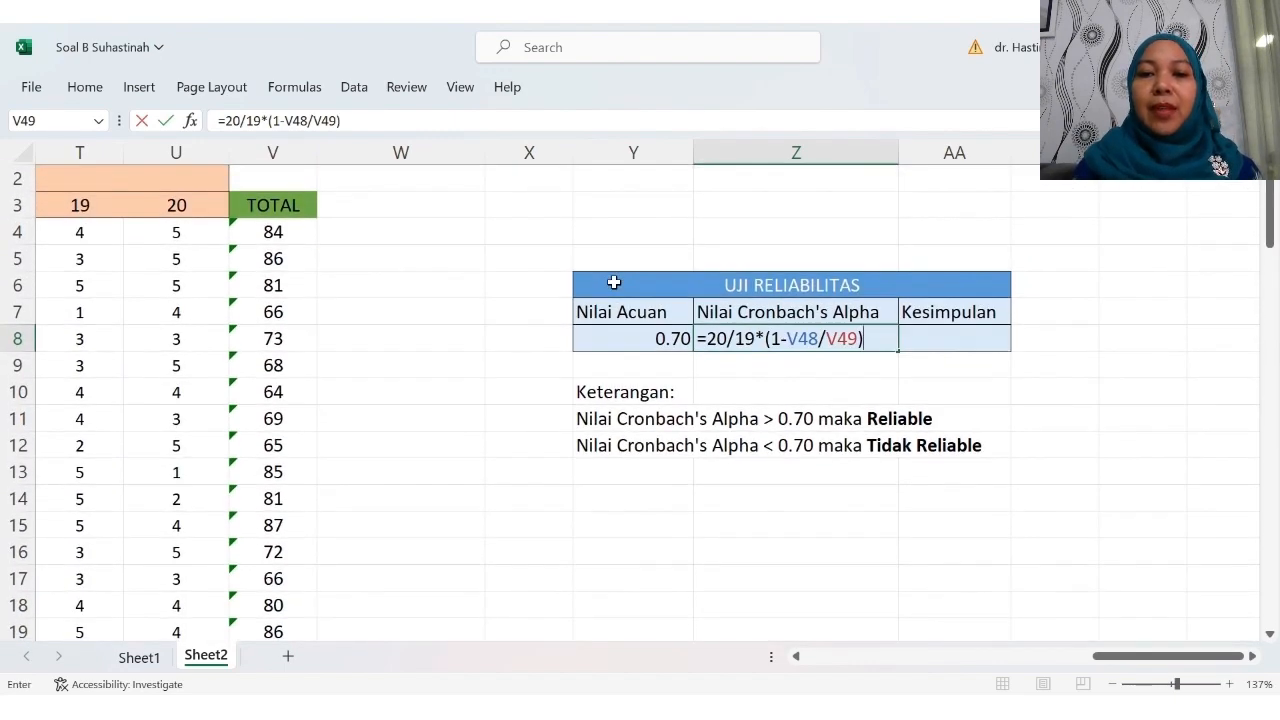
pyautogui.press('Return')
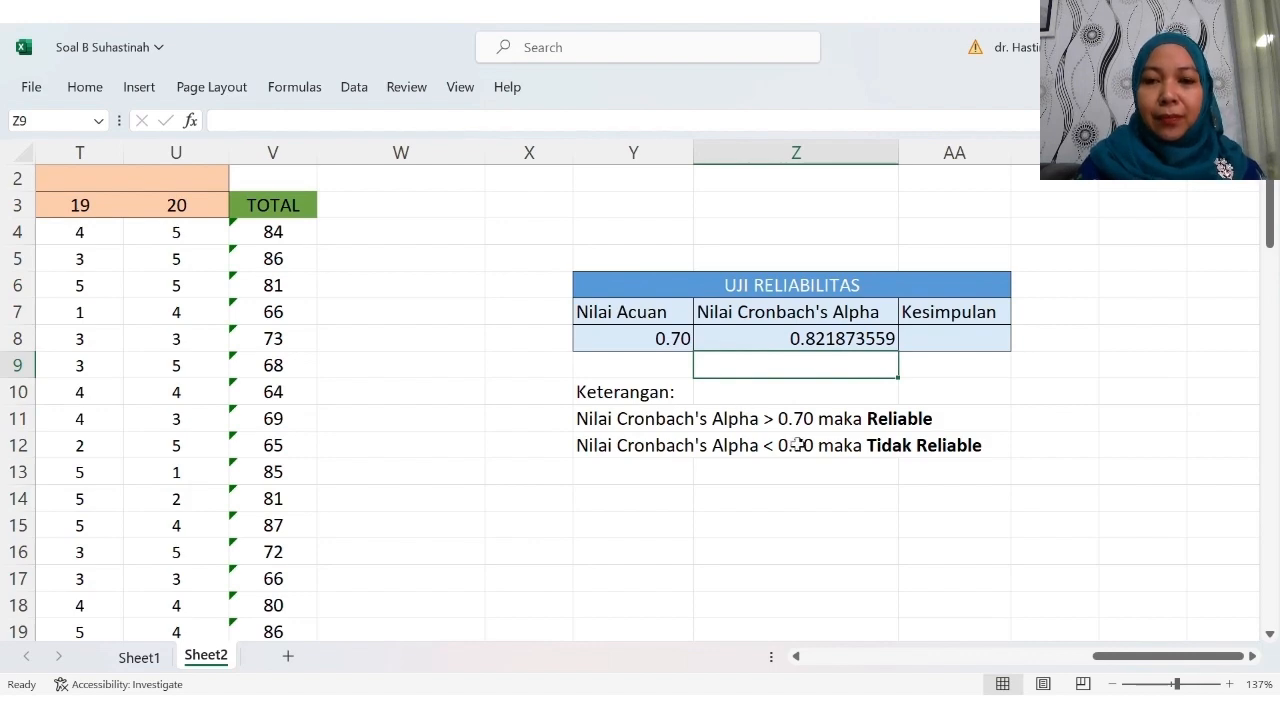
# Step: Switch to the presentation's KESIMPULAN slide to review the validity and reliability conclusions
pyautogui.hotkey('alt', 'Tab')
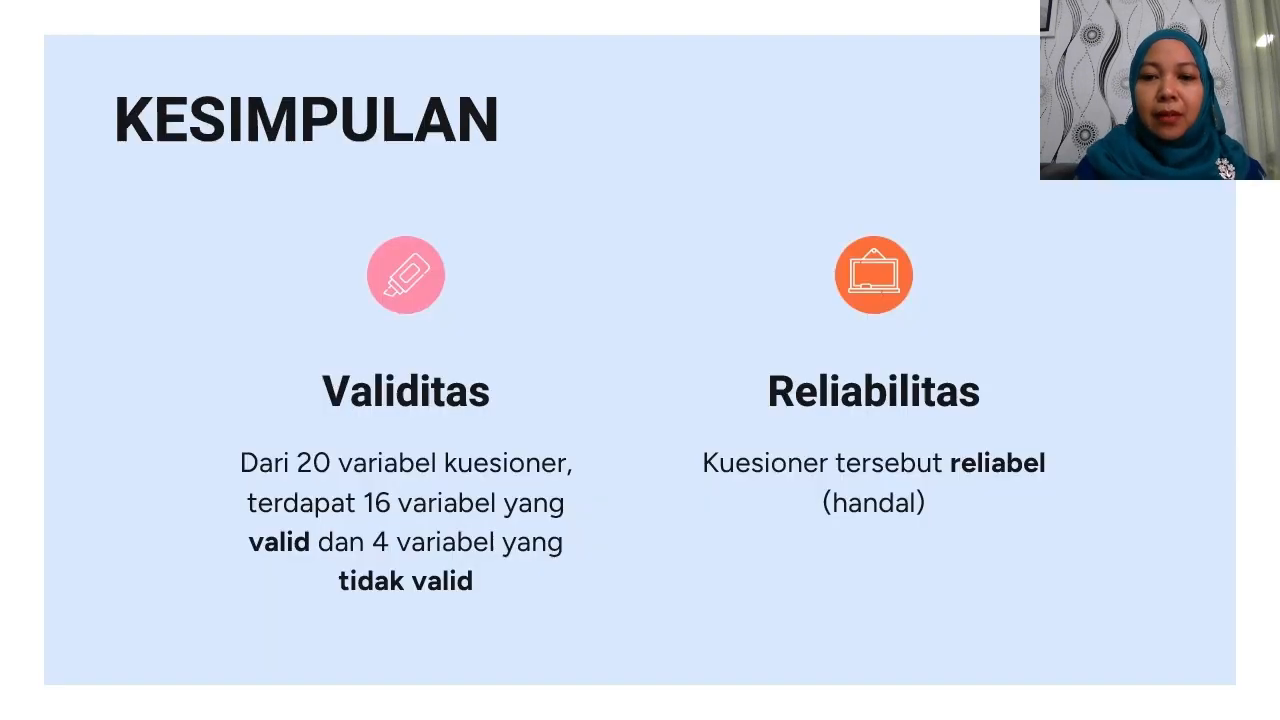